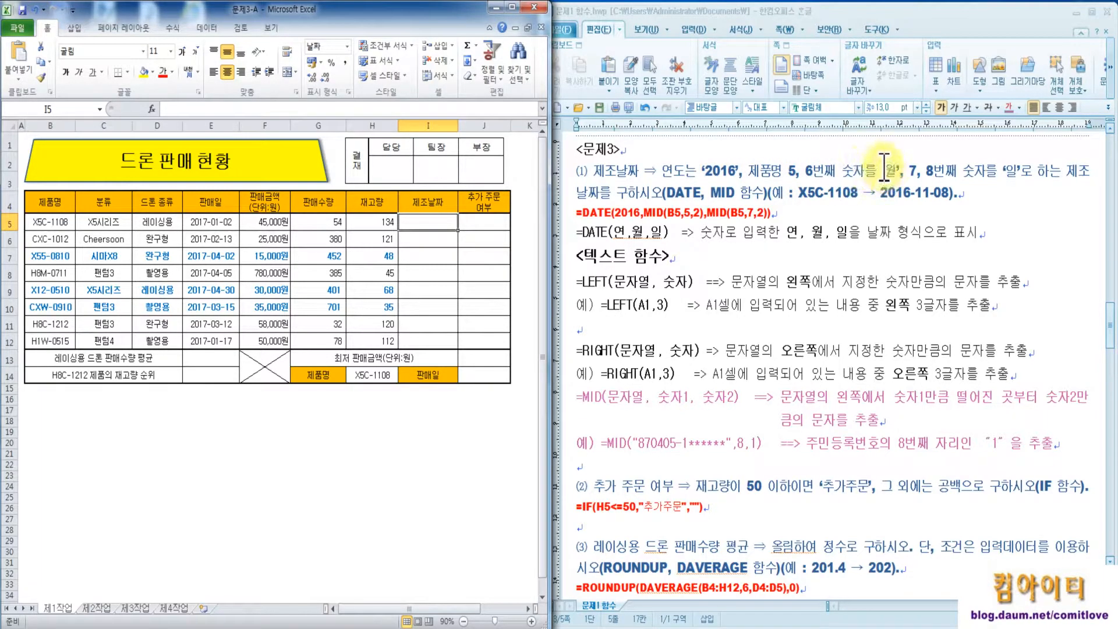
- Review question (1)'s manufacturing-date rules in the task document, including the required DATE function and its year, month, day syntax
left_click_drag(912, 173, 1024, 174)
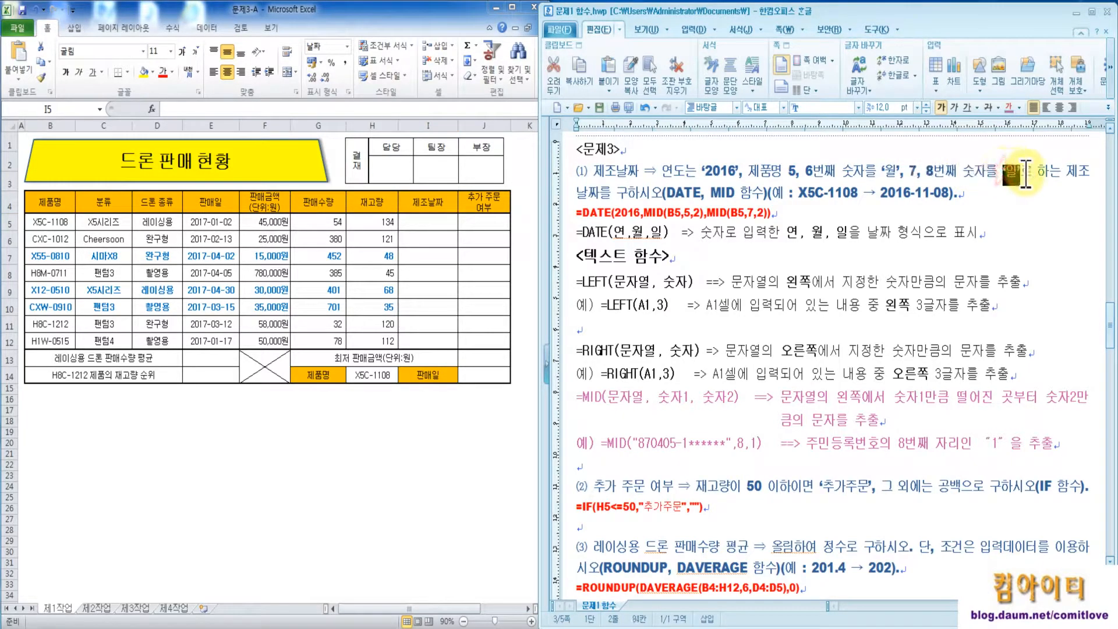
left_click(1028, 190)
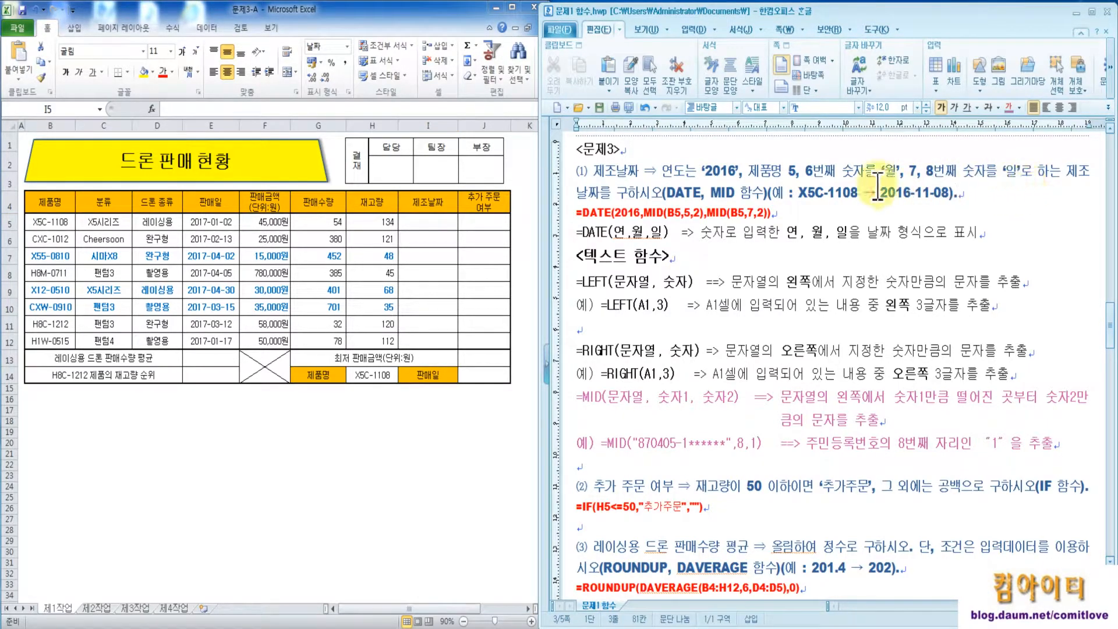
left_click_drag(669, 192, 704, 195)
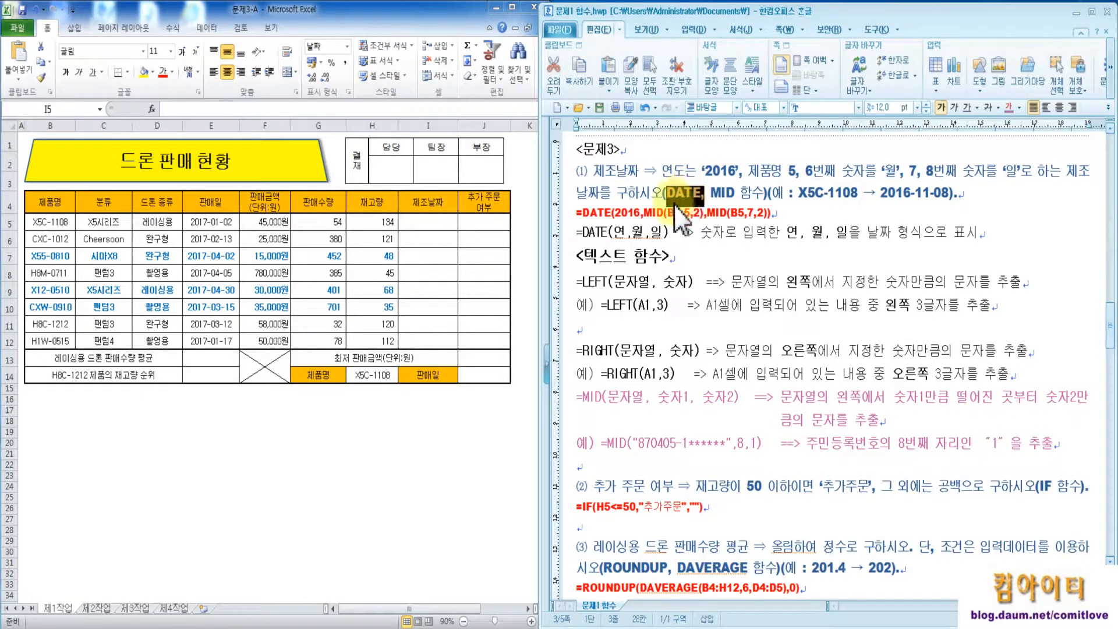
left_click(584, 236)
left_click_drag(584, 239, 672, 232)
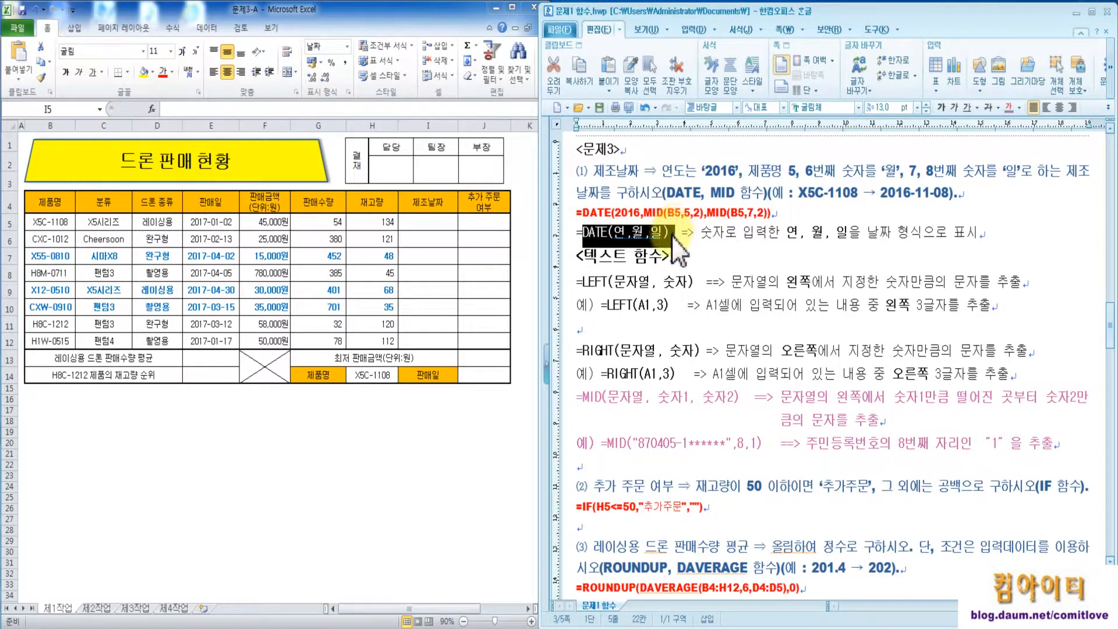
left_click(670, 233)
left_click(615, 233)
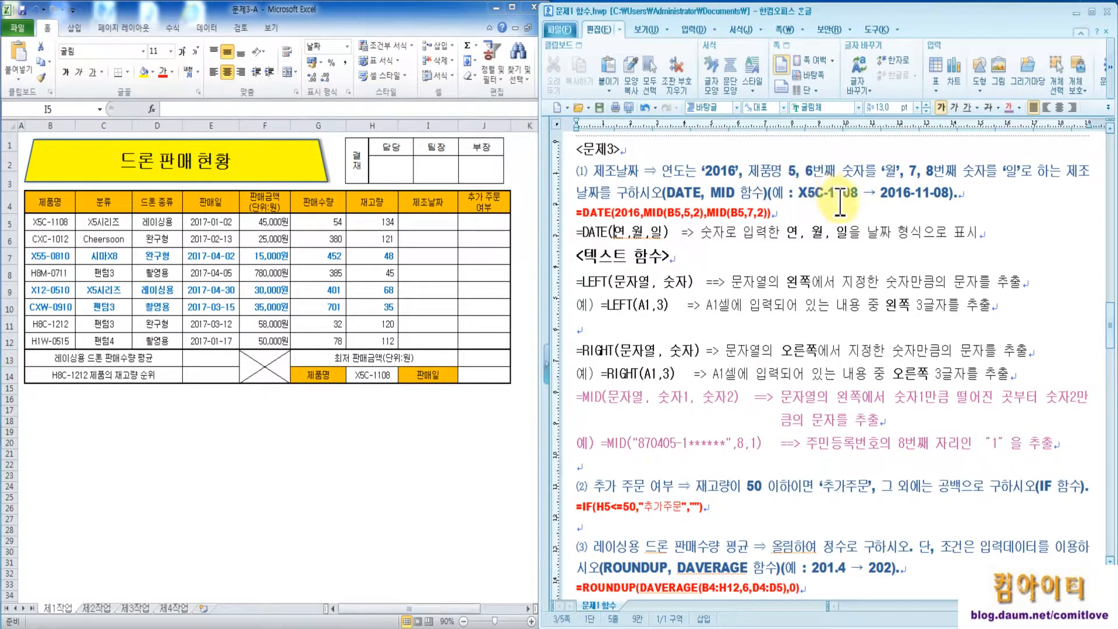
- Mark up the X5C-1108 example with 5,2 for the month and 7,2 for the day, circle MID, and clear the annotations
mouse_move(828, 194)
left_mouse_down()
mouse_move(841, 211)
mouse_move(838, 202)
left_mouse_up()
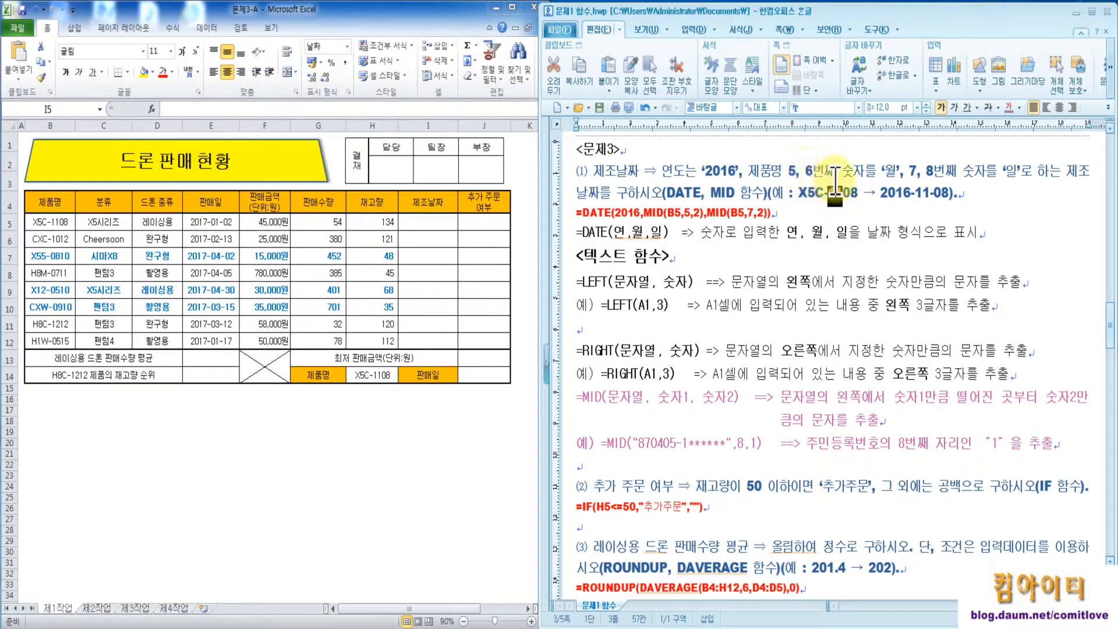
key("ctrl+2")
left_click_drag(826, 200, 823, 225)
mouse_move(826, 207)
left_mouse_down()
mouse_move(841, 207)
mouse_move(825, 225)
mouse_move(857, 223)
left_mouse_up()
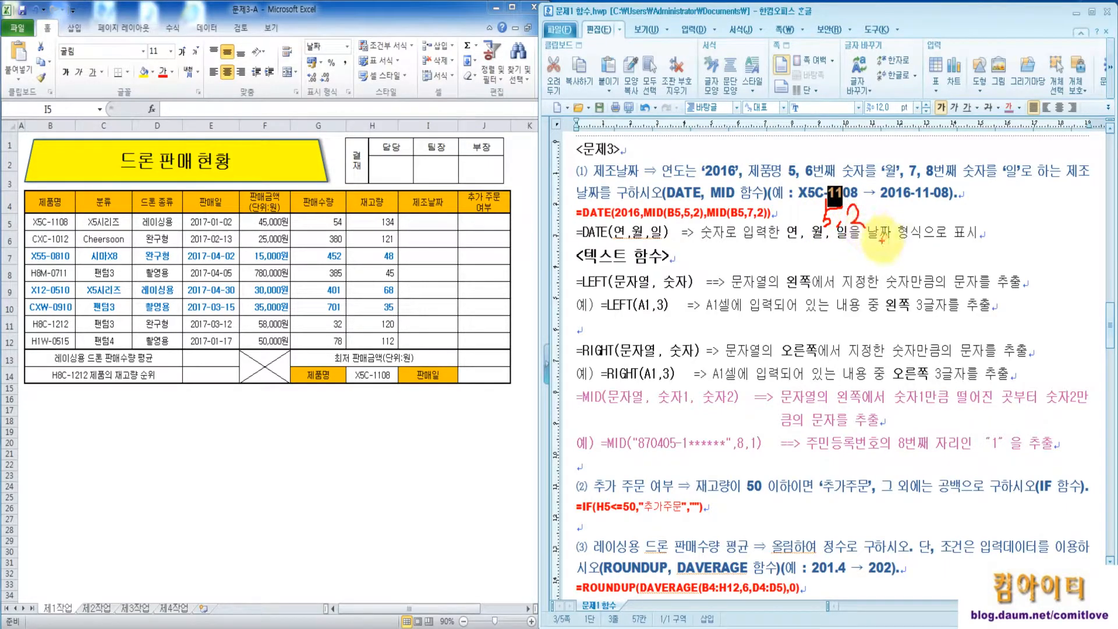
mouse_move(1013, 155)
left_mouse_down()
mouse_move(1001, 172)
mouse_move(1020, 177)
left_mouse_up()
left_click_drag(907, 177, 923, 177)
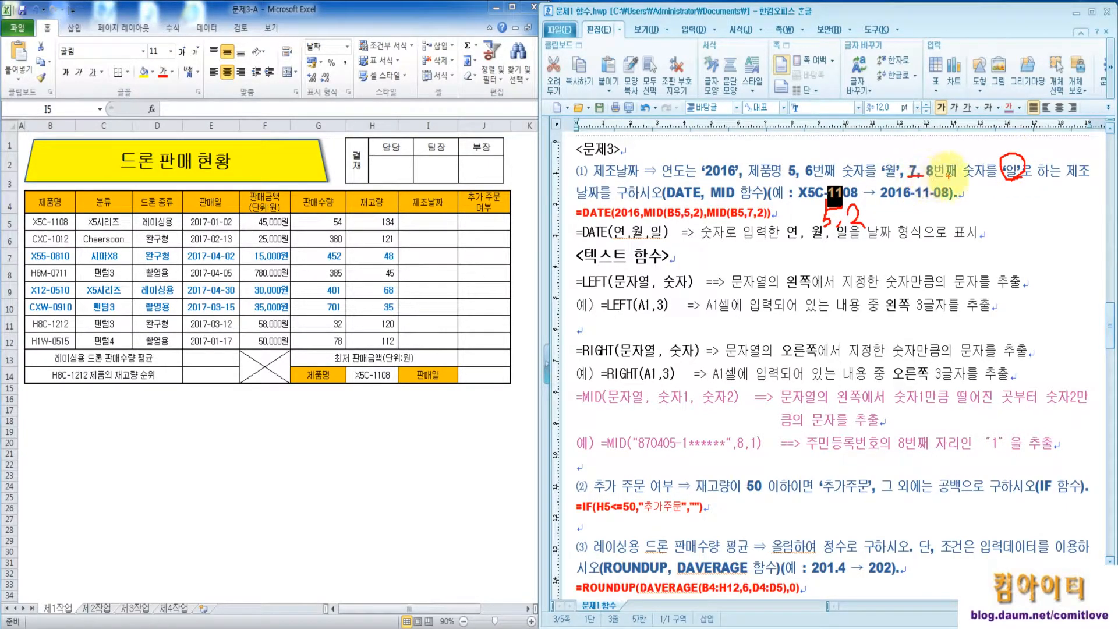
mouse_move(856, 185)
left_mouse_down()
mouse_move(845, 199)
mouse_move(857, 187)
mouse_move(916, 221)
mouse_move(965, 220)
mouse_move(897, 256)
mouse_move(821, 192)
mouse_move(970, 202)
mouse_move(931, 238)
left_mouse_up()
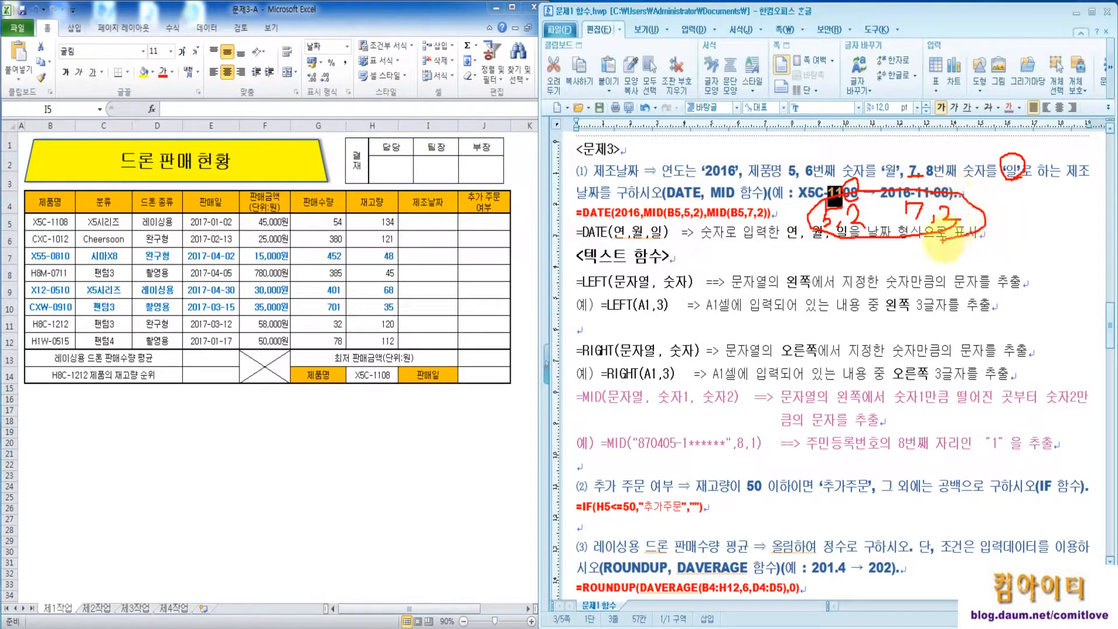
mouse_move(756, 201)
left_mouse_down()
mouse_move(707, 193)
mouse_move(739, 154)
mouse_move(707, 189)
mouse_move(729, 181)
mouse_move(732, 199)
left_mouse_up()
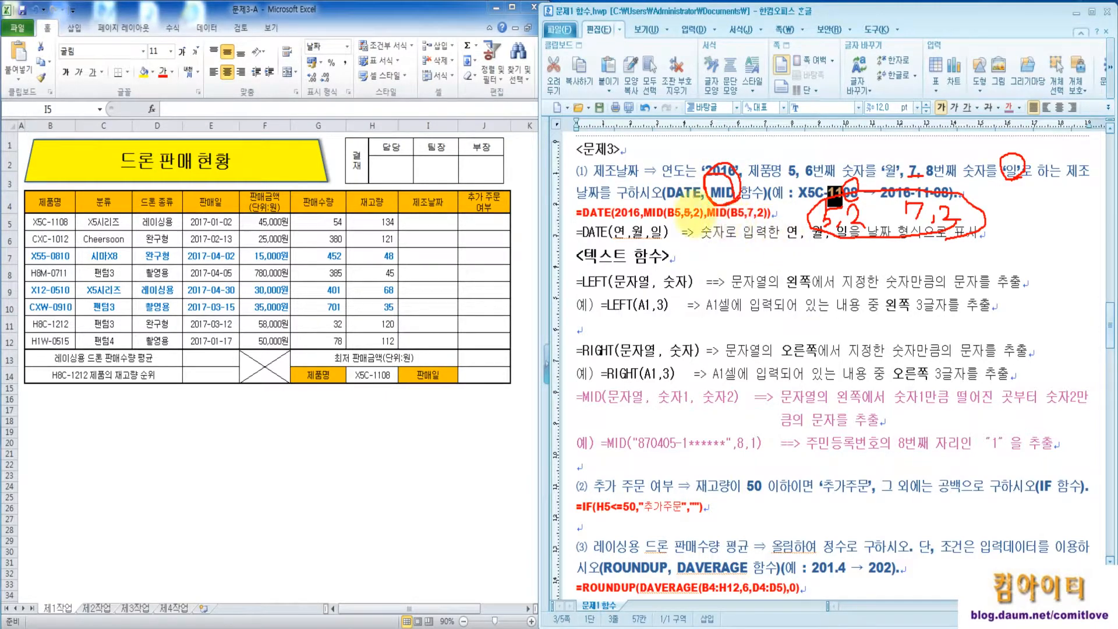
key("Escape")
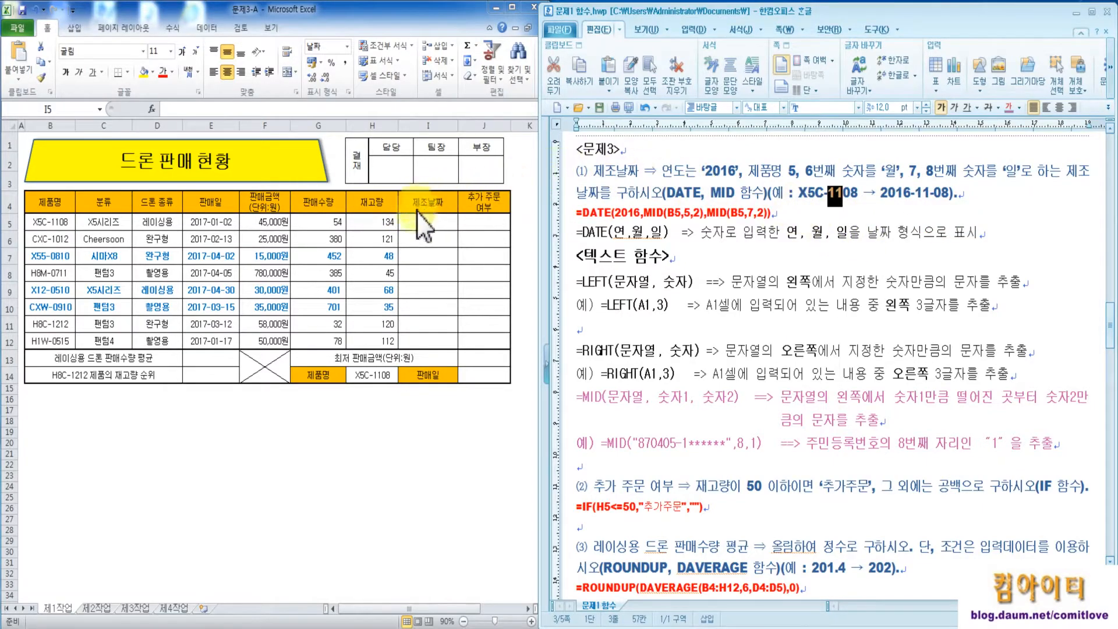
- Start a DATE formula in cell I5 of the spreadsheet with 2016 as the year argument
left_click(416, 222)
type("=d")
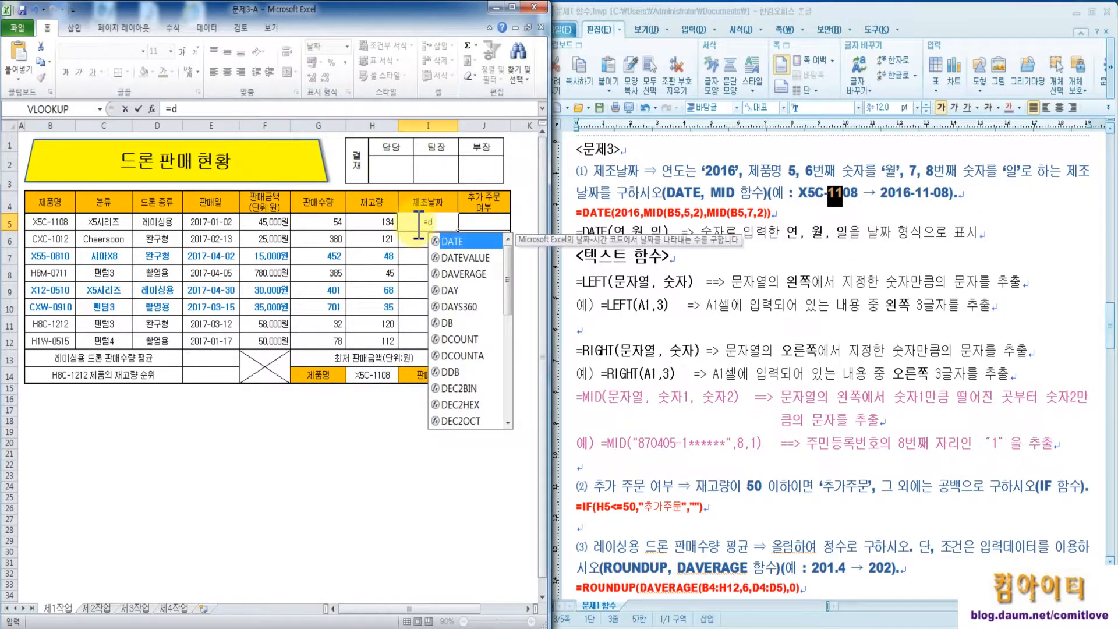
double_click(459, 241)
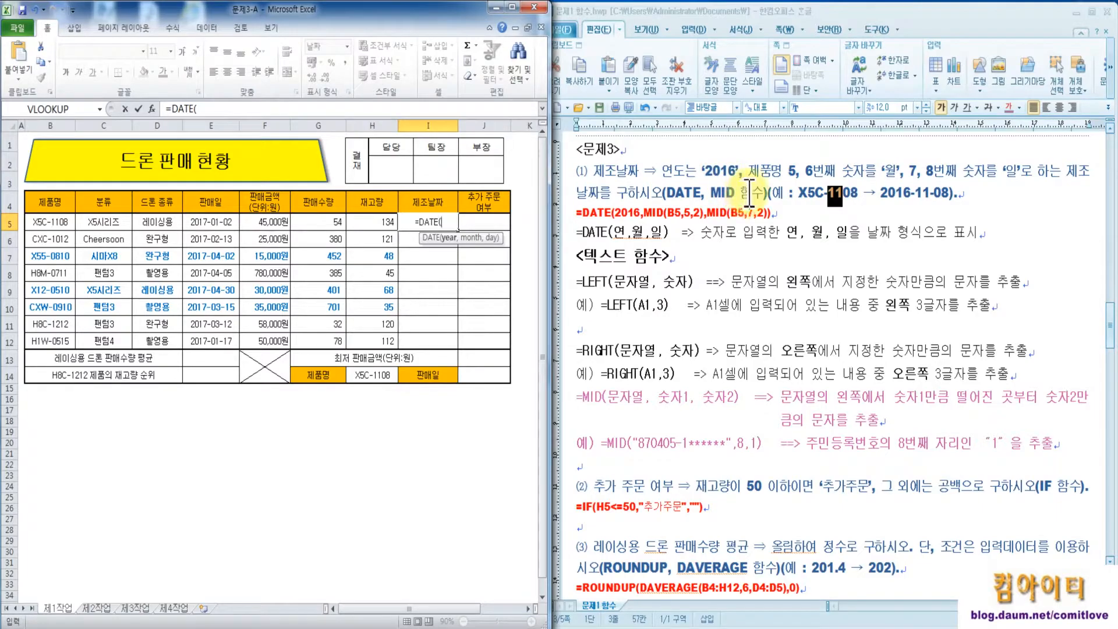
type("2016")
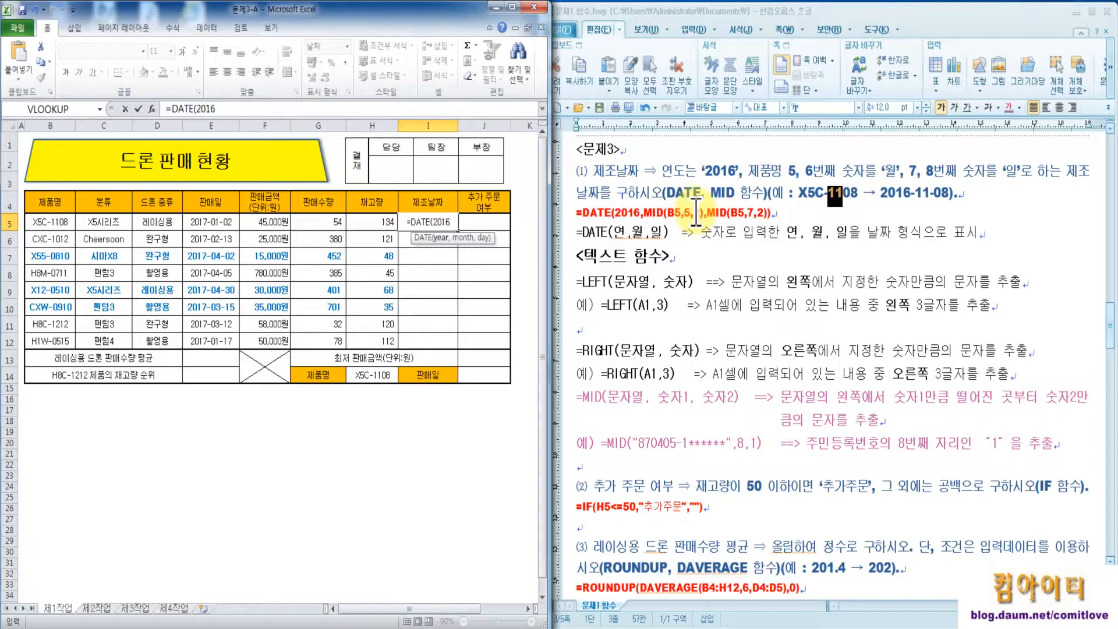
type(",")
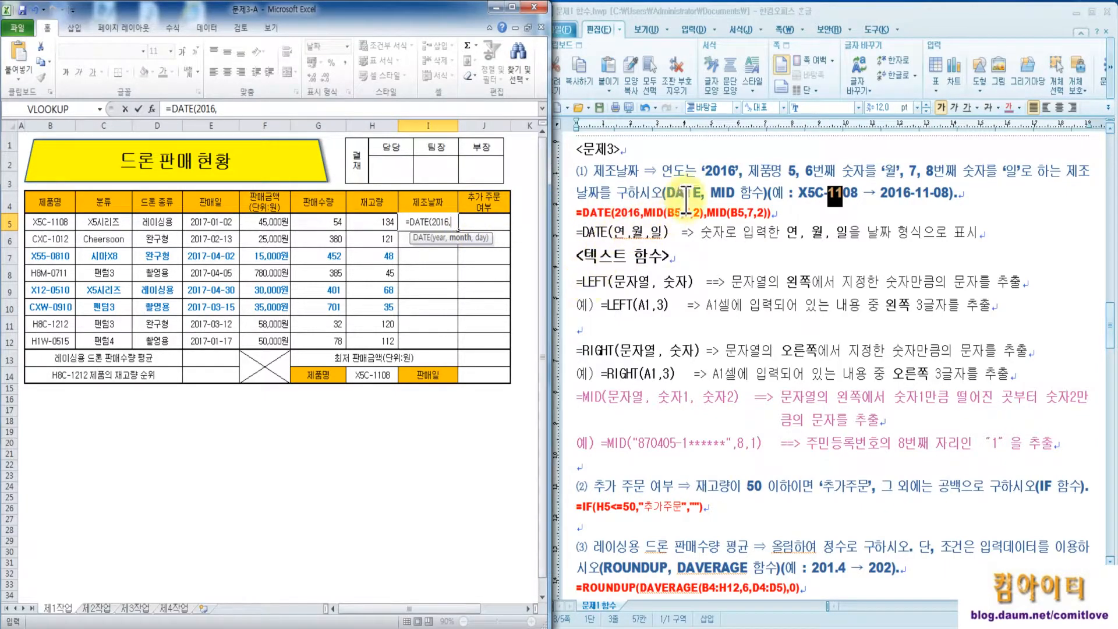
- Nest the MID function as the month argument of the DATE formula and open its function arguments
double_click(723, 193)
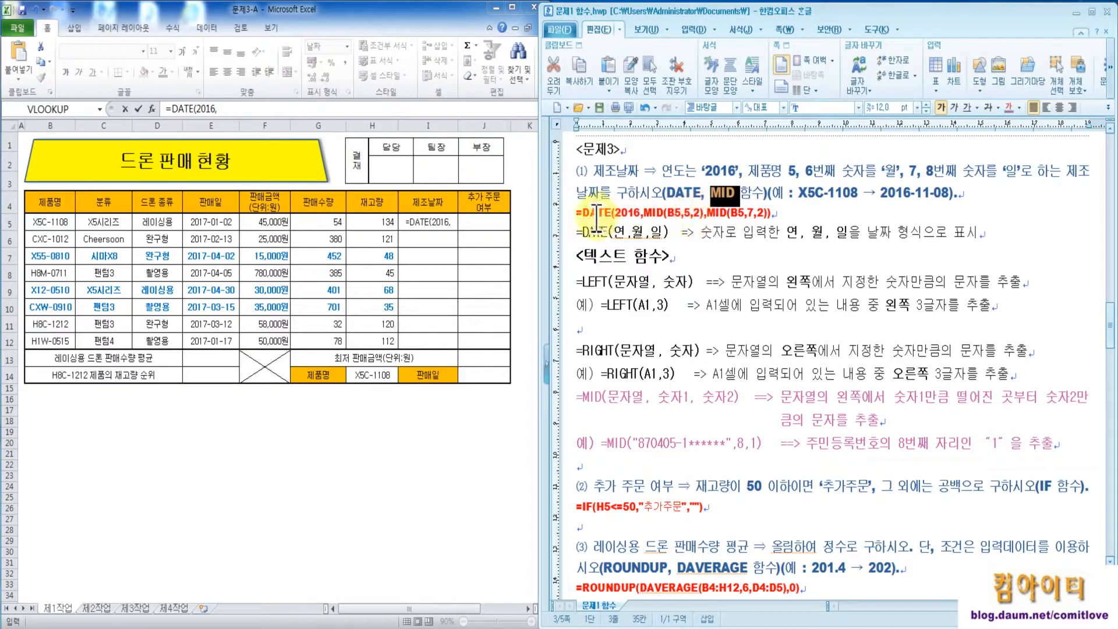
left_click(454, 225)
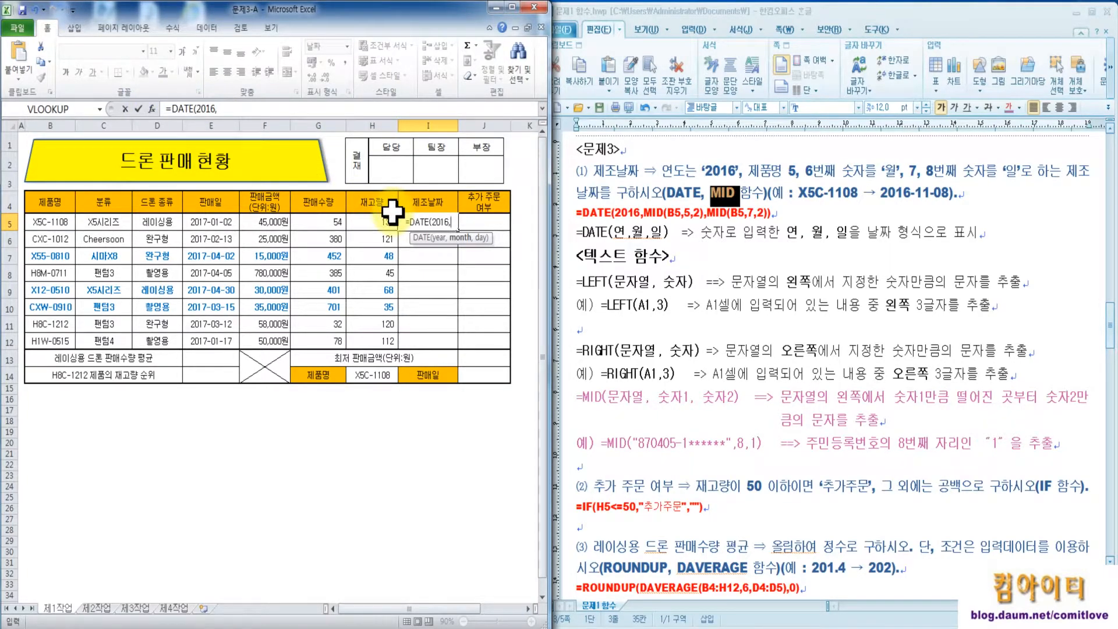
type("m")
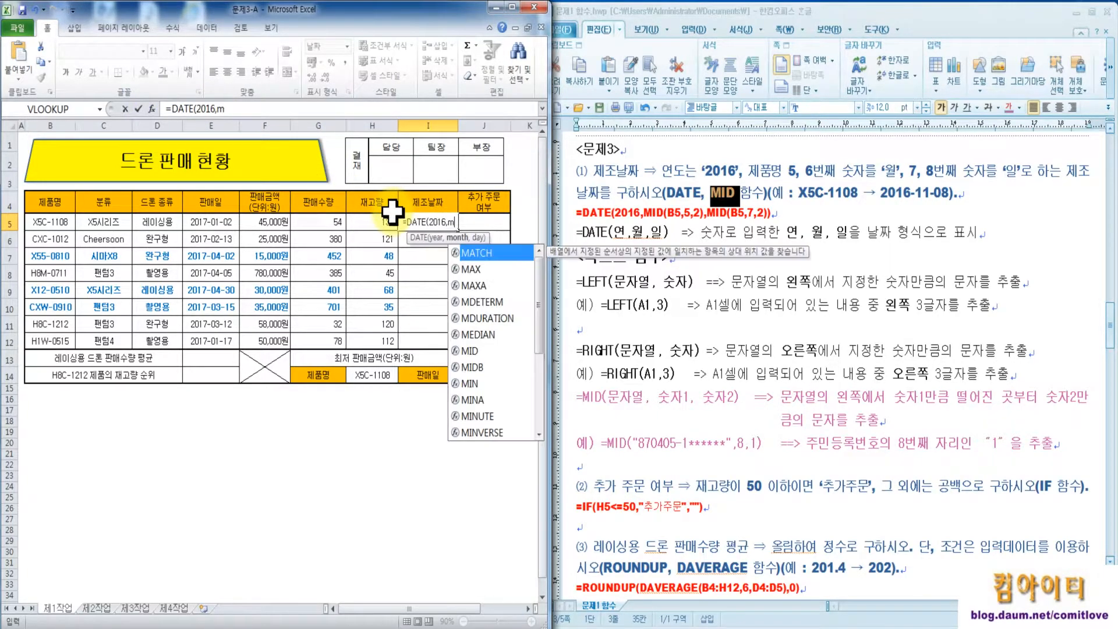
double_click(469, 350)
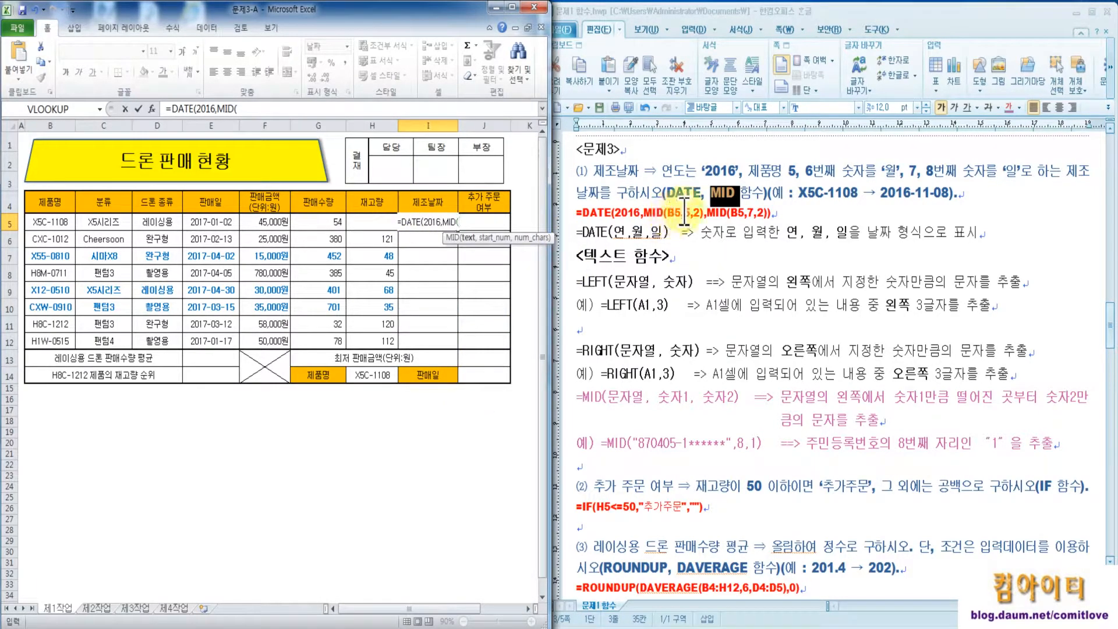
left_click(153, 109)
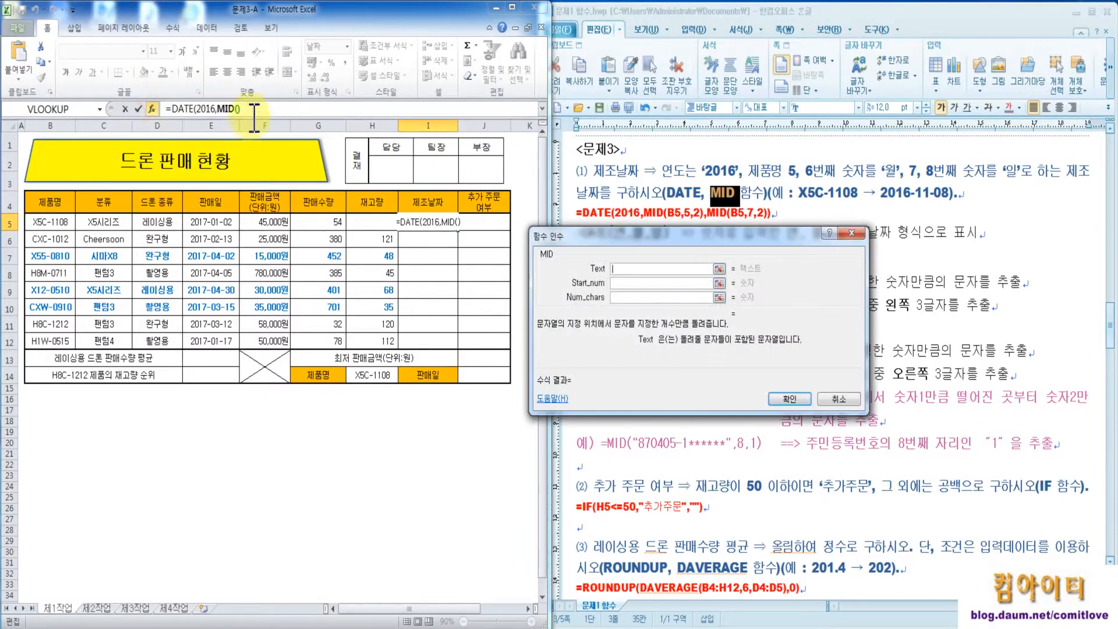
left_click(621, 283)
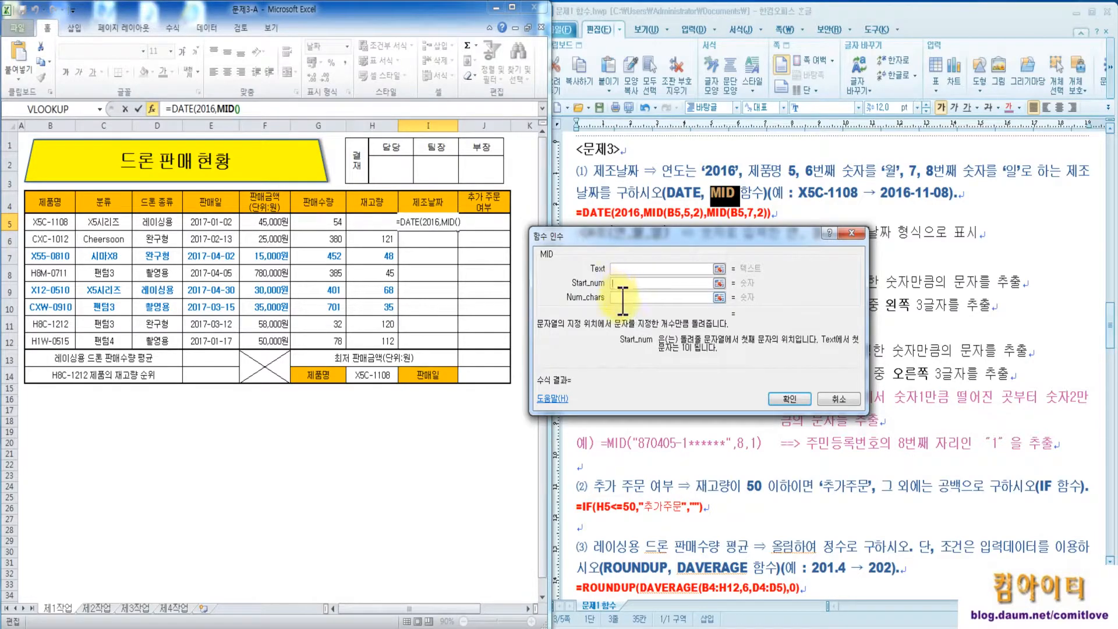
left_click(622, 299)
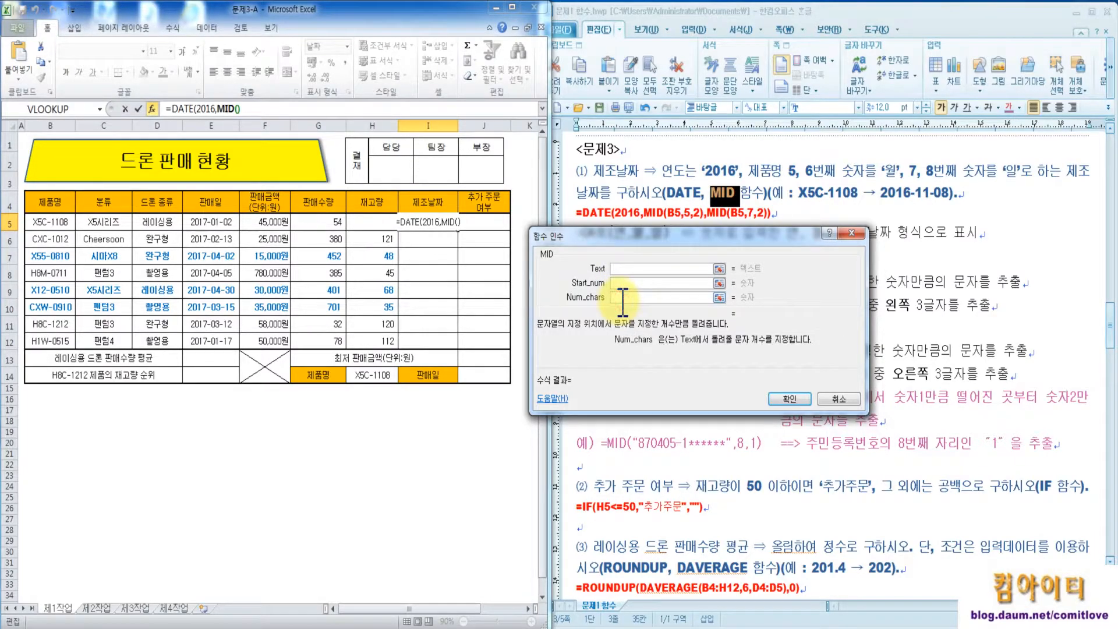
- Set the MID arguments to text B5, start number 5 and 2 characters
left_click(619, 269)
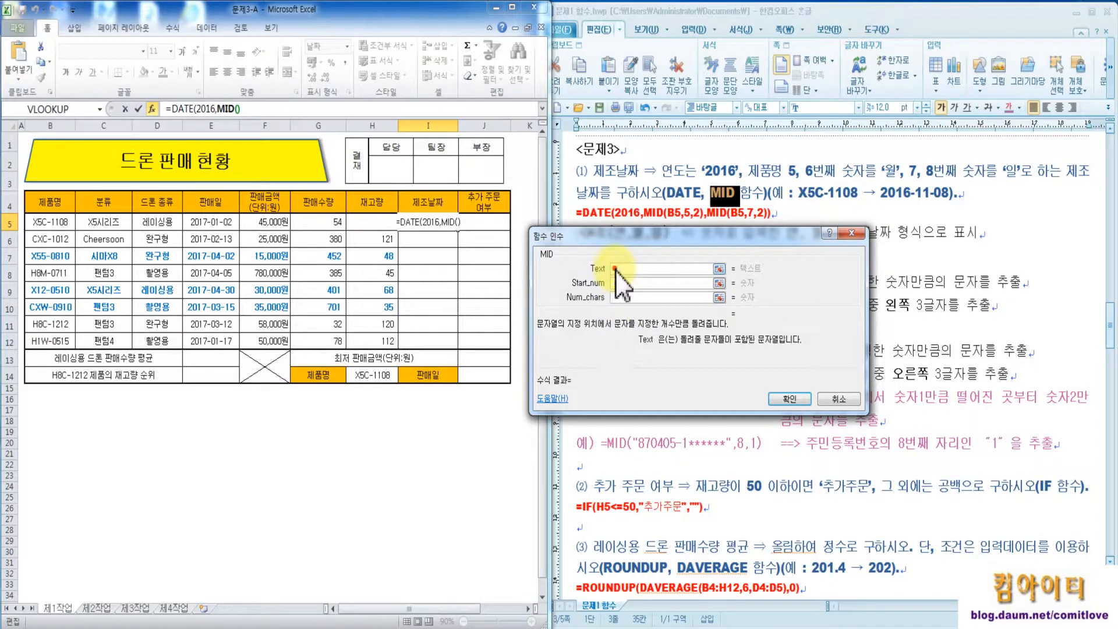
left_click(63, 222)
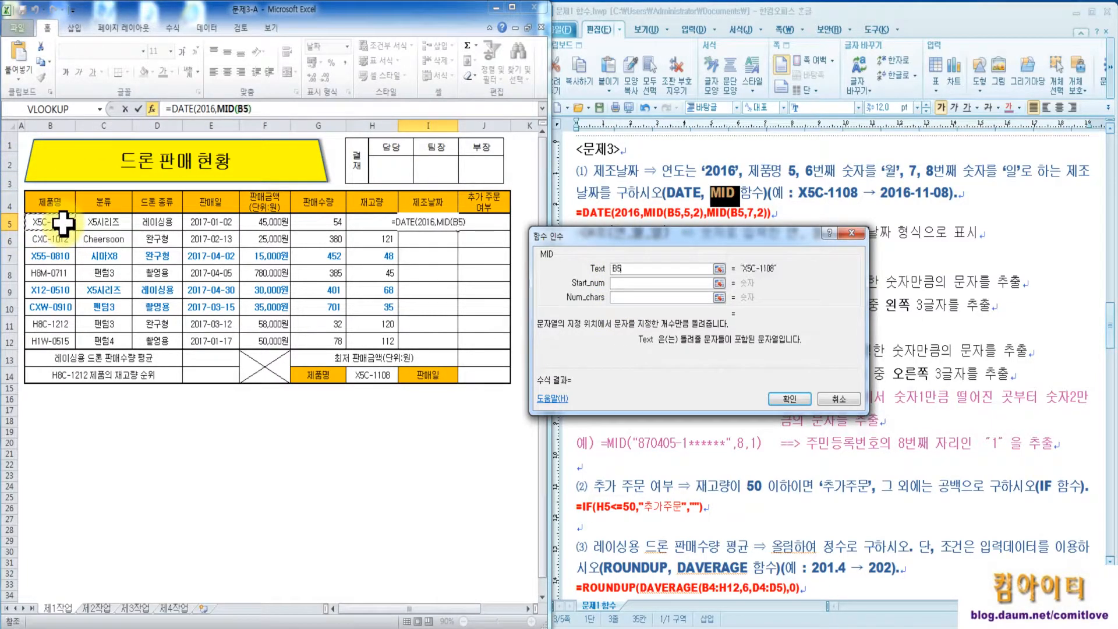
left_click(620, 284)
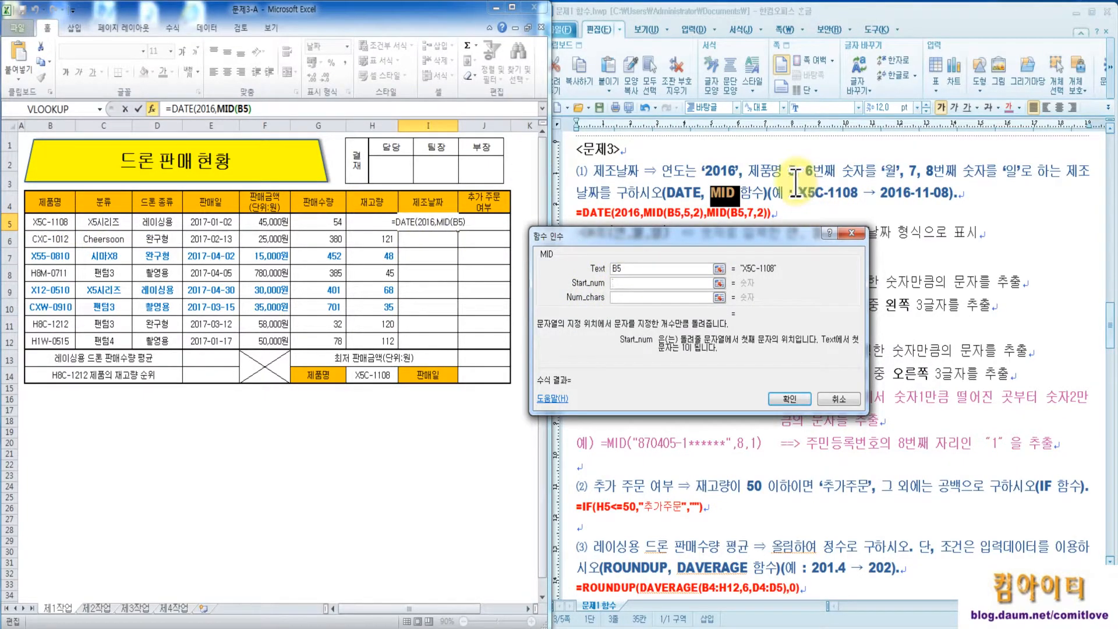
mouse_move(799, 180)
left_mouse_down()
mouse_move(783, 181)
mouse_move(781, 157)
mouse_move(801, 185)
left_mouse_up()
key("Escape")
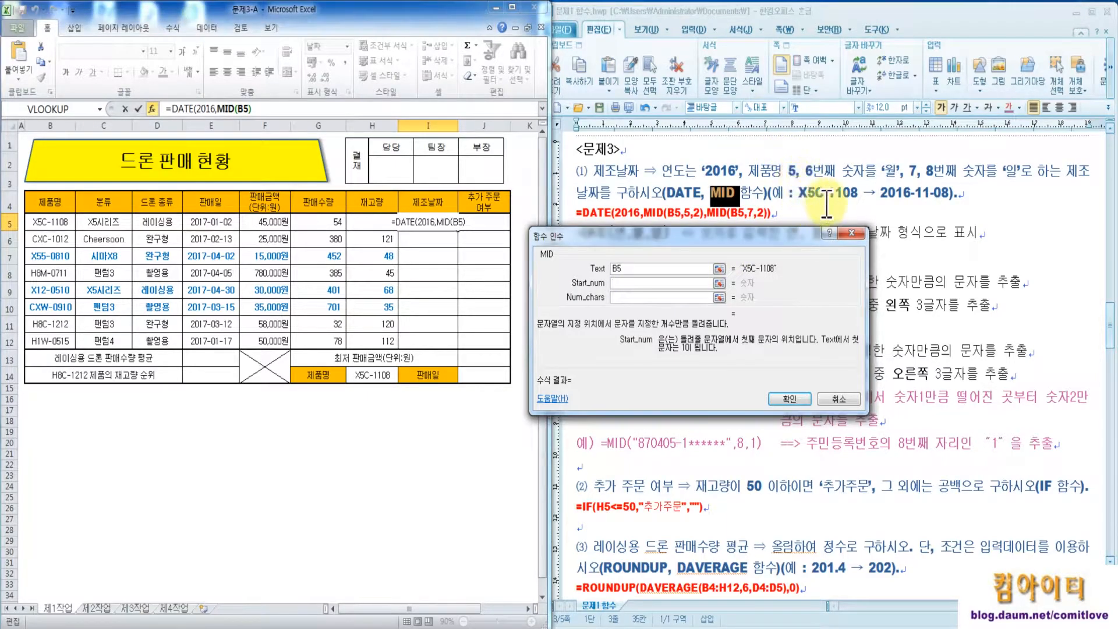
type("5")
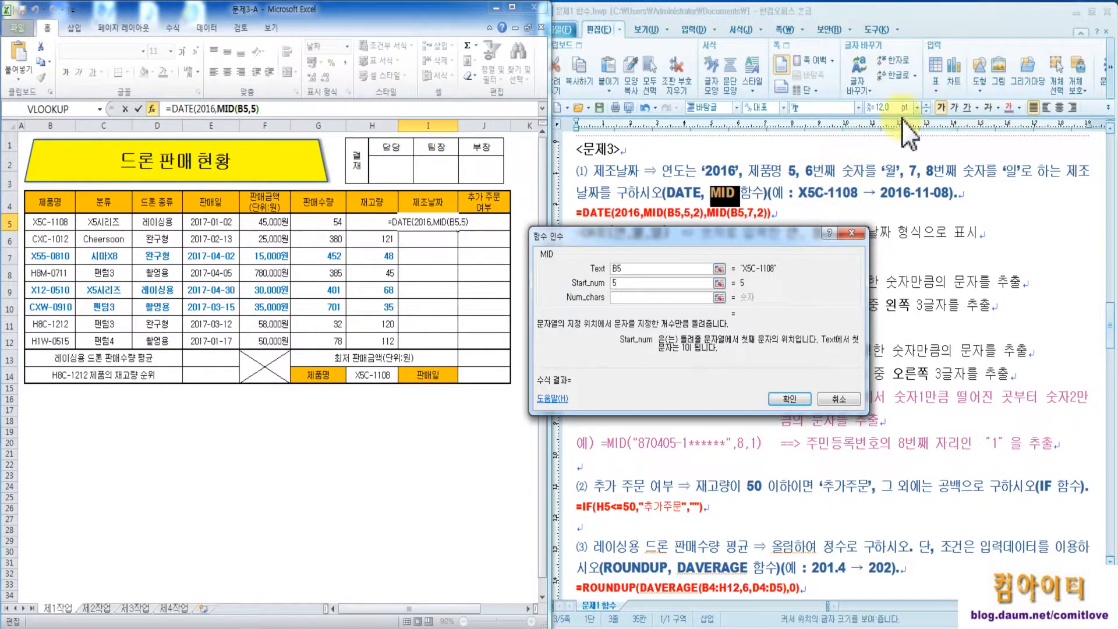
left_click(643, 298)
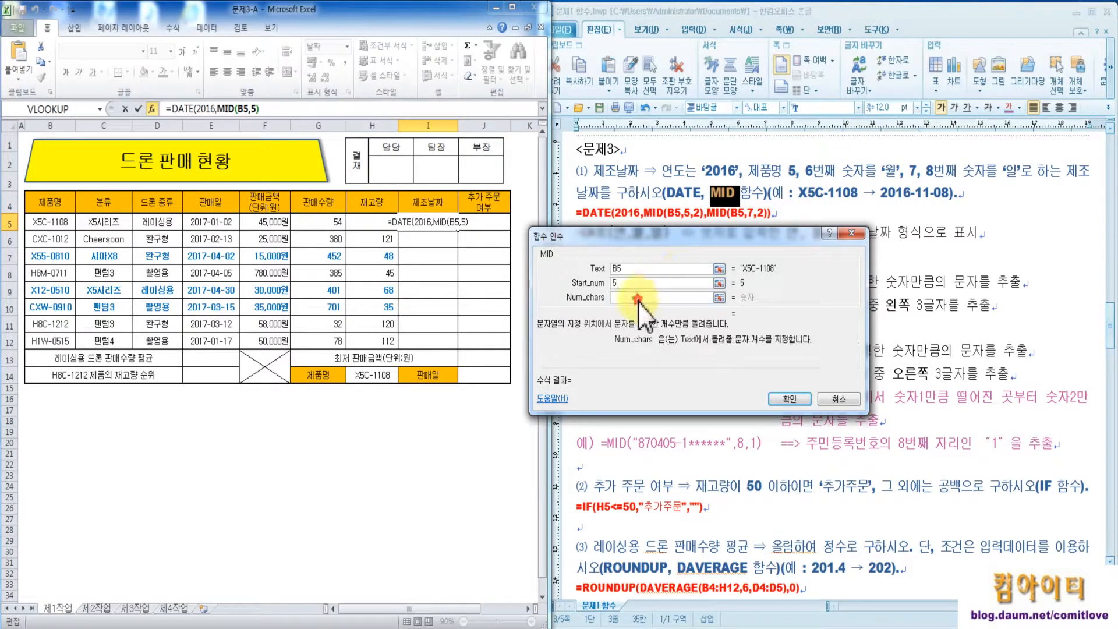
type("2")
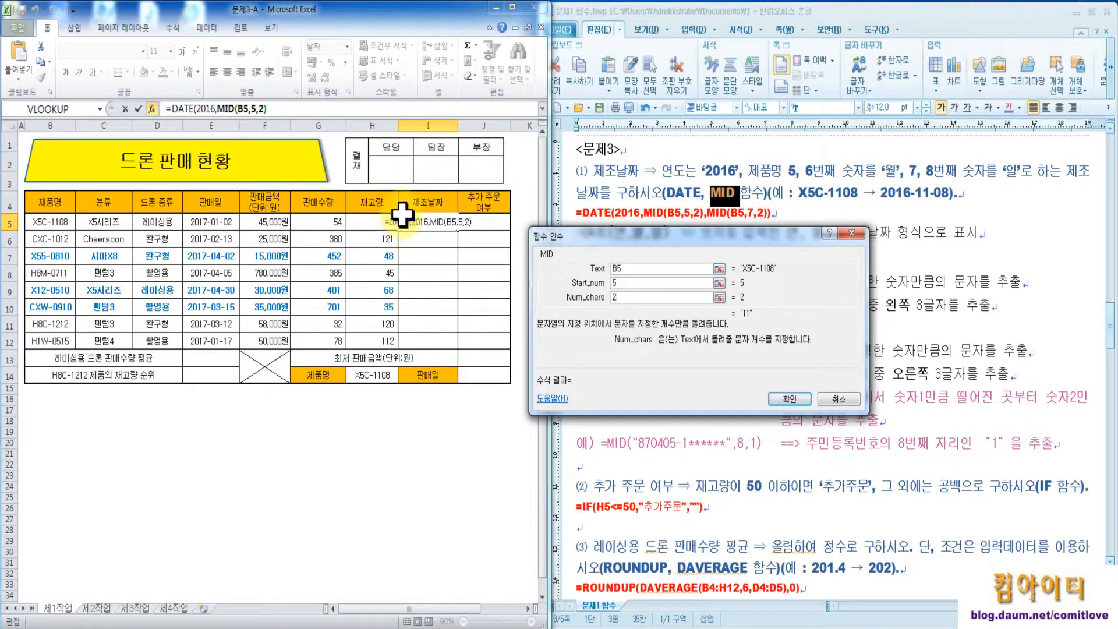
- Return to the DATE function's arguments and copy the month expression MID(B5,5,2) into the Day argument
left_click(188, 109)
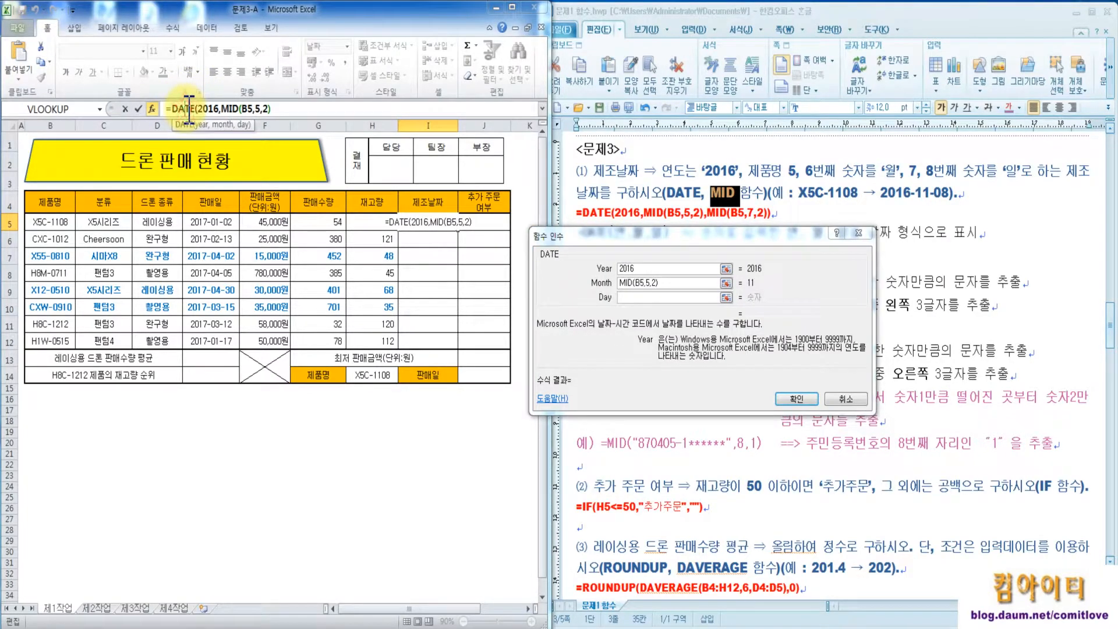
left_click(630, 298)
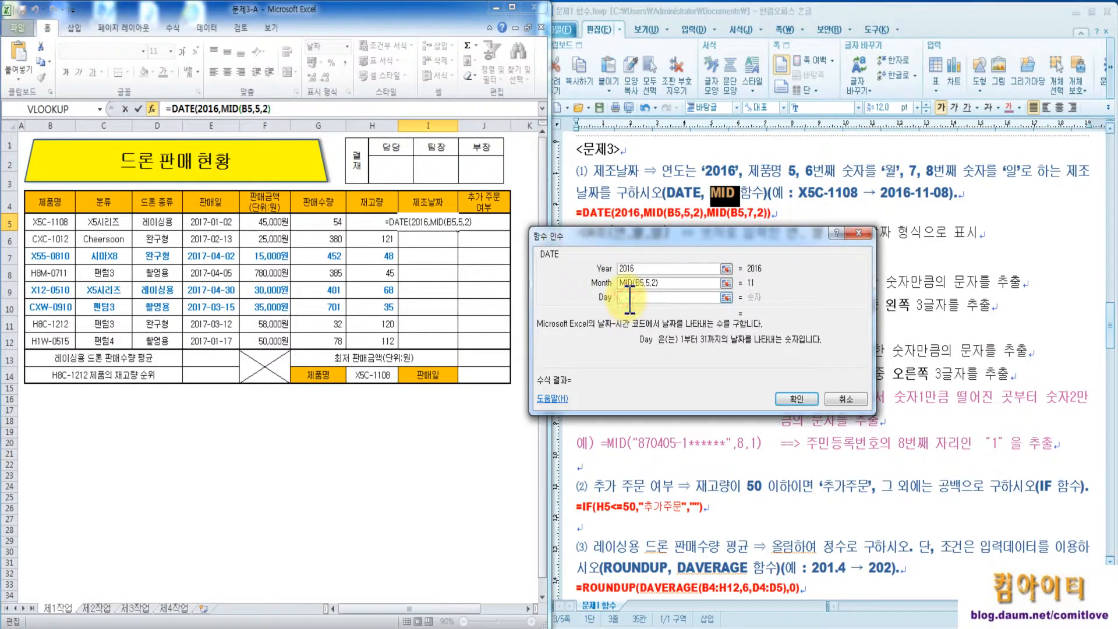
left_click_drag(621, 283, 659, 284)
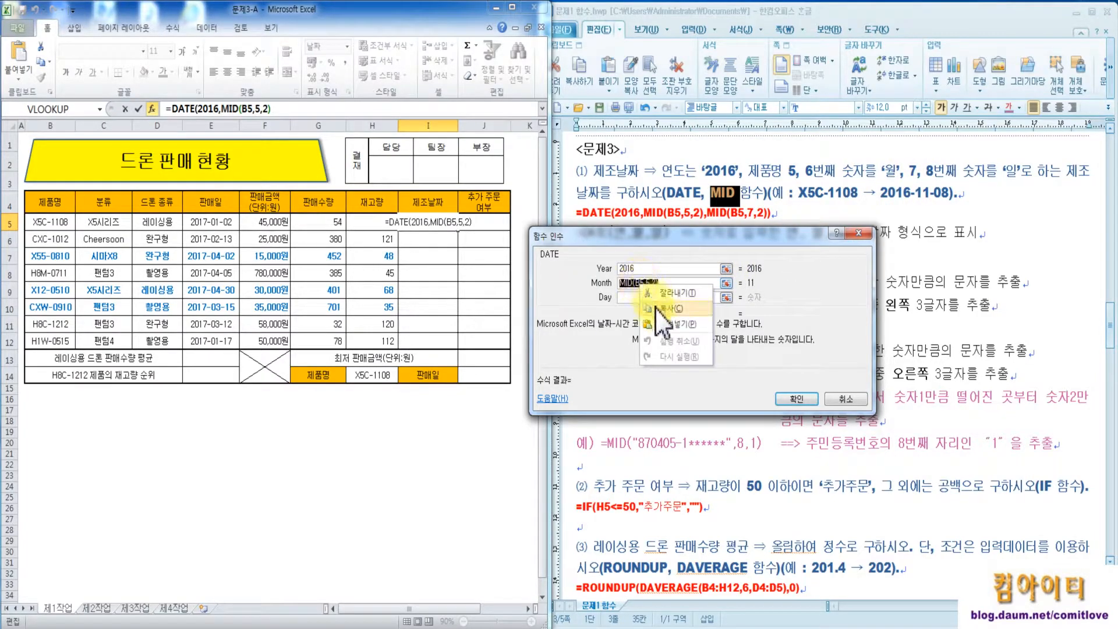
left_click(658, 308)
left_click(645, 297)
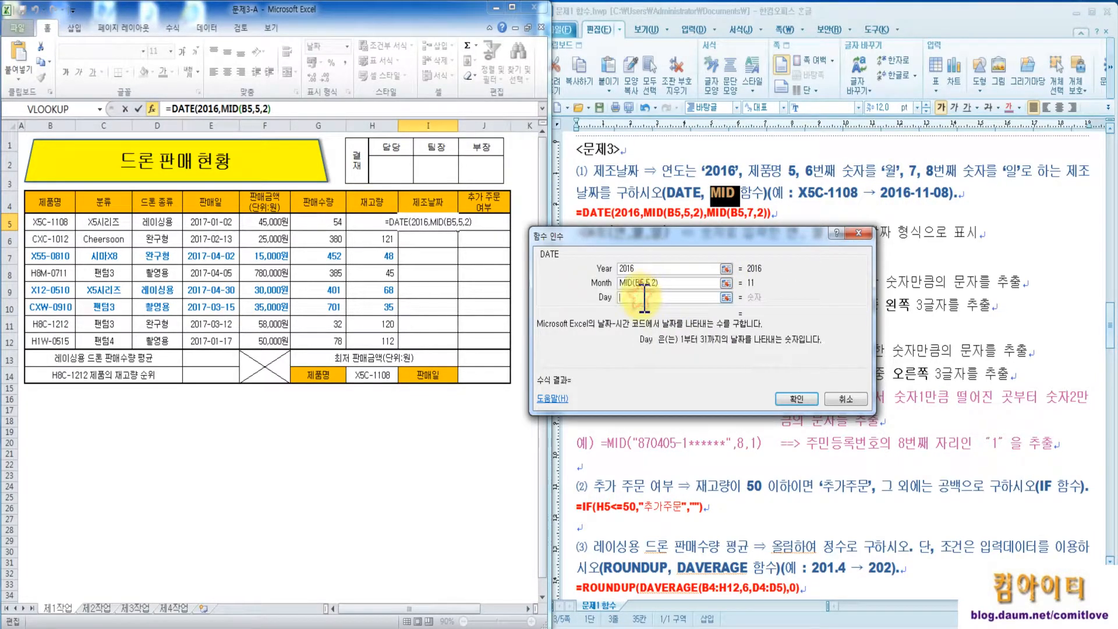
right_click(647, 299)
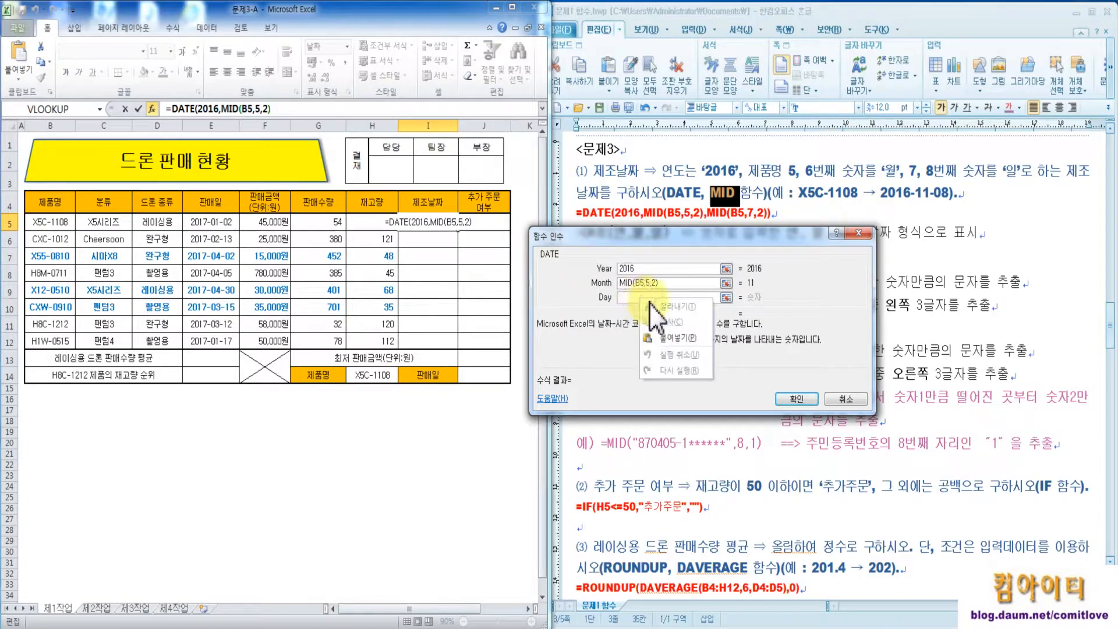
left_click(675, 339)
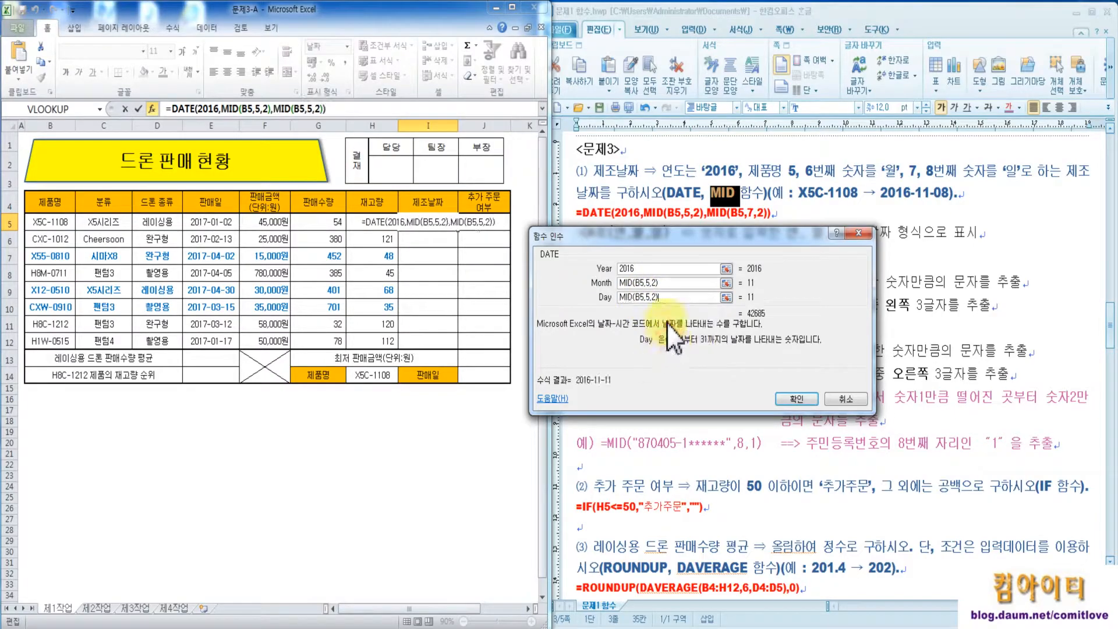
- Change the start number in the Day argument to 7, giving MID(B5,7,2), and complete the DATE formula in I5
left_click(646, 297)
key("Delete")
type("7")
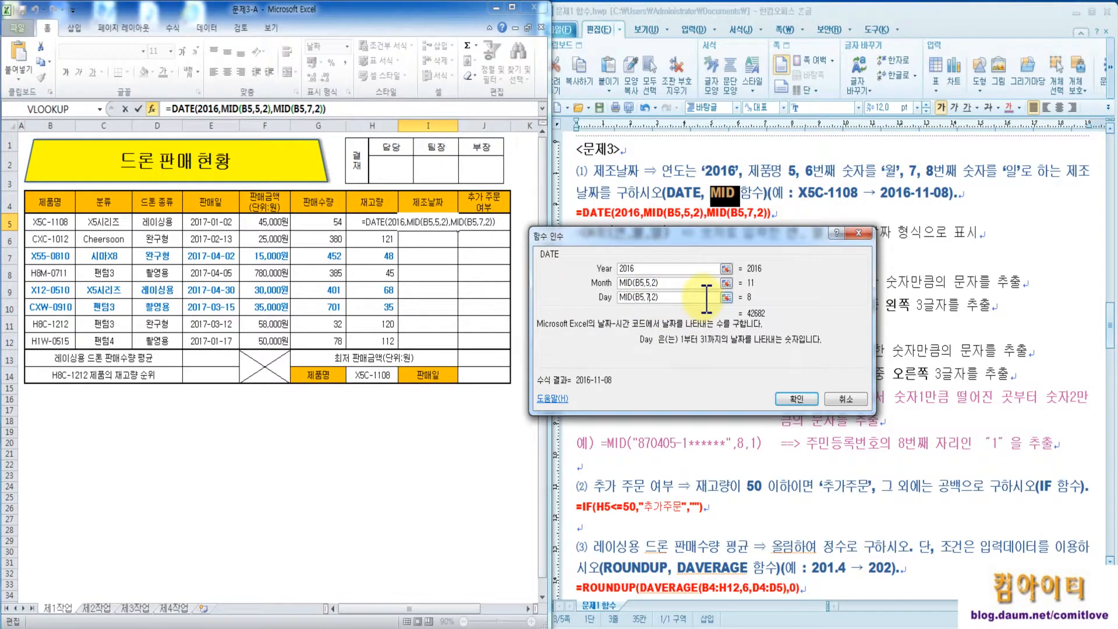
left_click(787, 398)
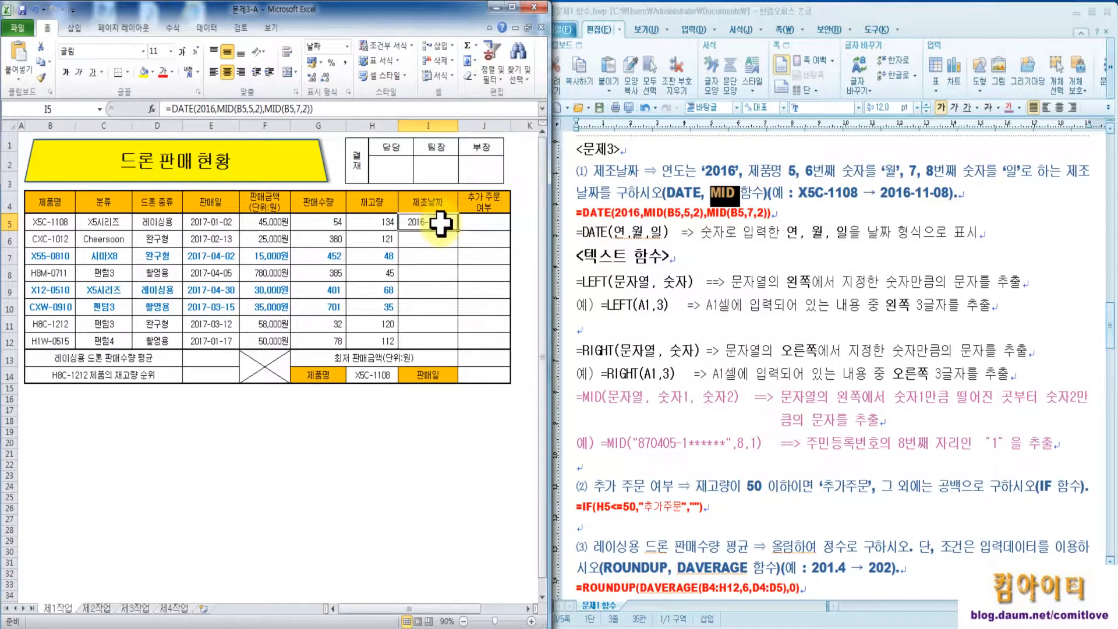
- Fill the manufacturing date formula from I5 down through I12 without copying the formatting
left_click_drag(460, 232, 454, 344)
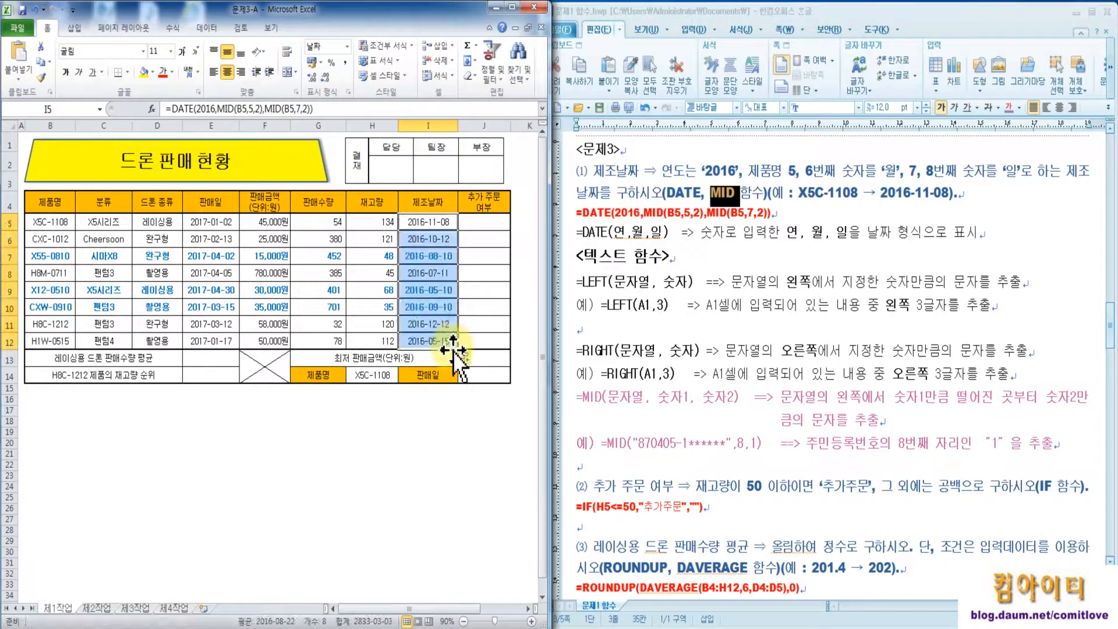
left_click(473, 359)
left_click(492, 406)
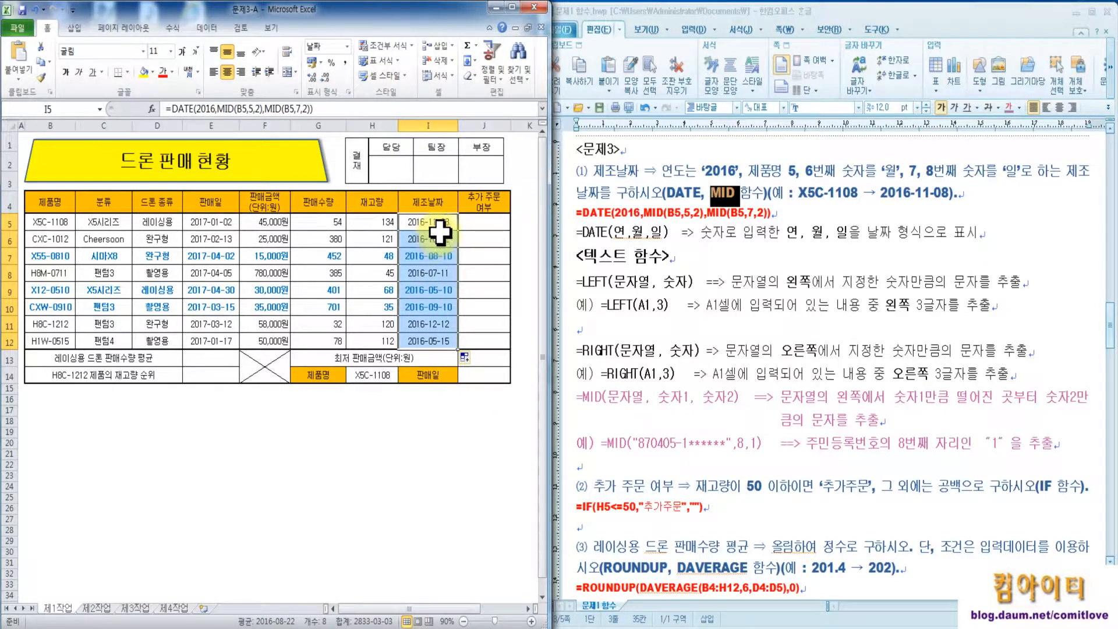
- Examine task (2) in the Hangul document, marking the stock condition, the two IF results and the matching parts of the sample formula
left_click(495, 227)
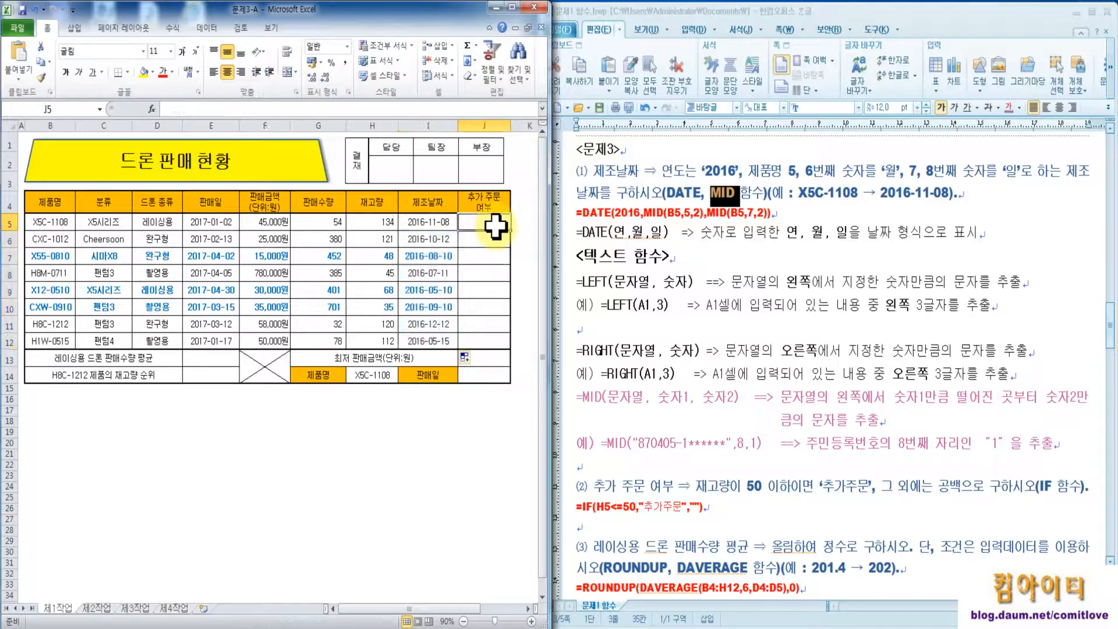
left_click(733, 337)
scroll(736, 338, "down", 5)
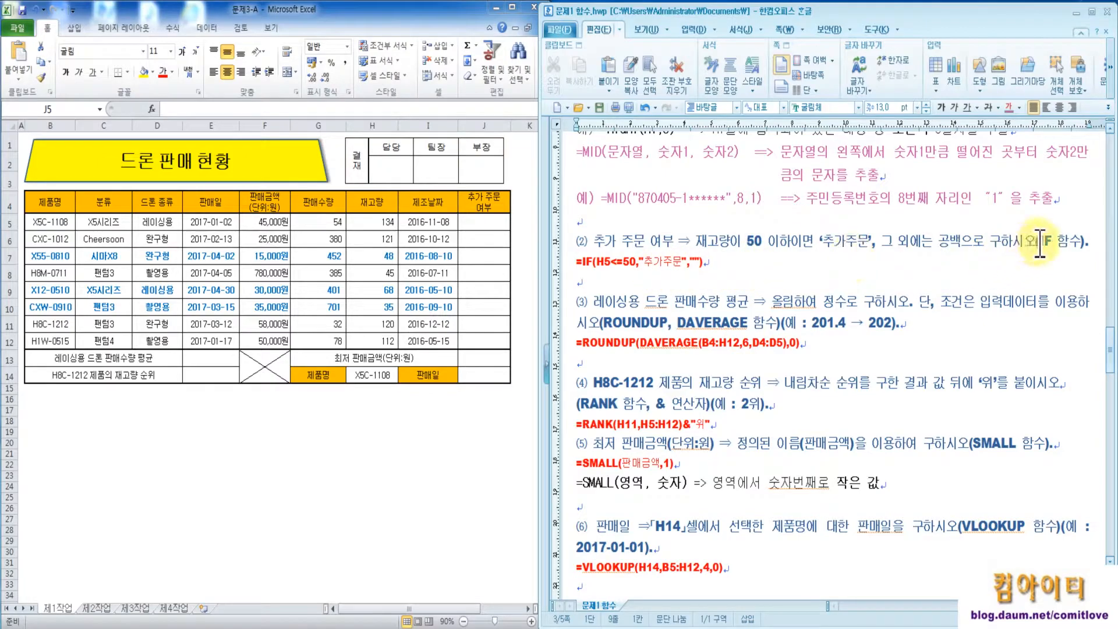
left_click(804, 265)
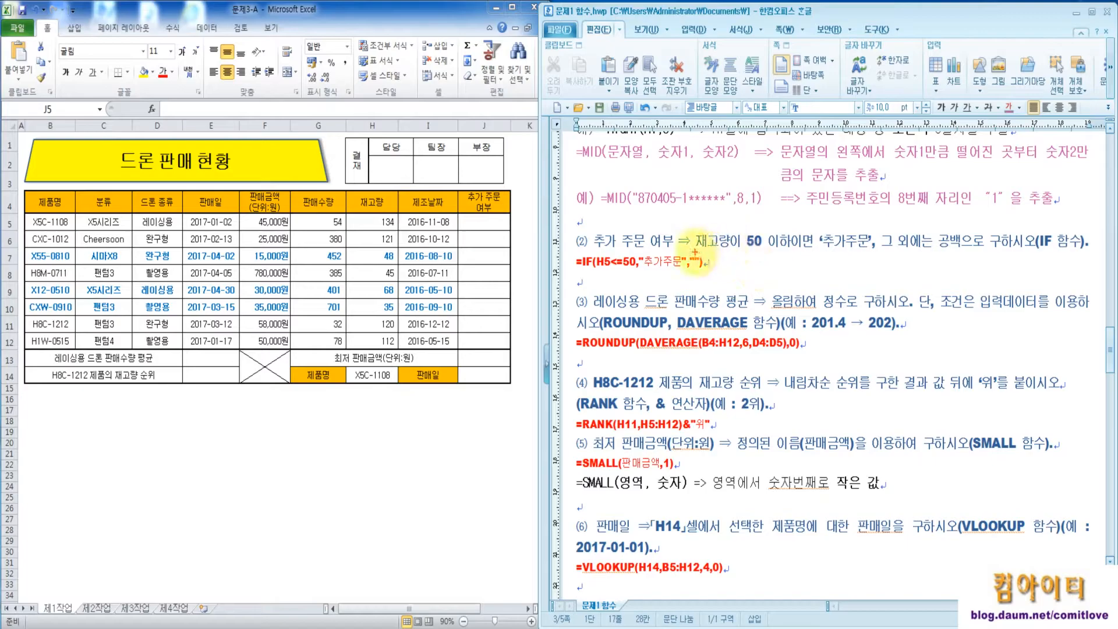
left_click_drag(697, 252, 777, 249)
mouse_move(861, 227)
left_mouse_down()
mouse_move(821, 233)
mouse_move(844, 256)
mouse_move(862, 233)
mouse_move(871, 259)
mouse_move(962, 250)
mouse_move(944, 267)
mouse_move(957, 269)
left_mouse_up()
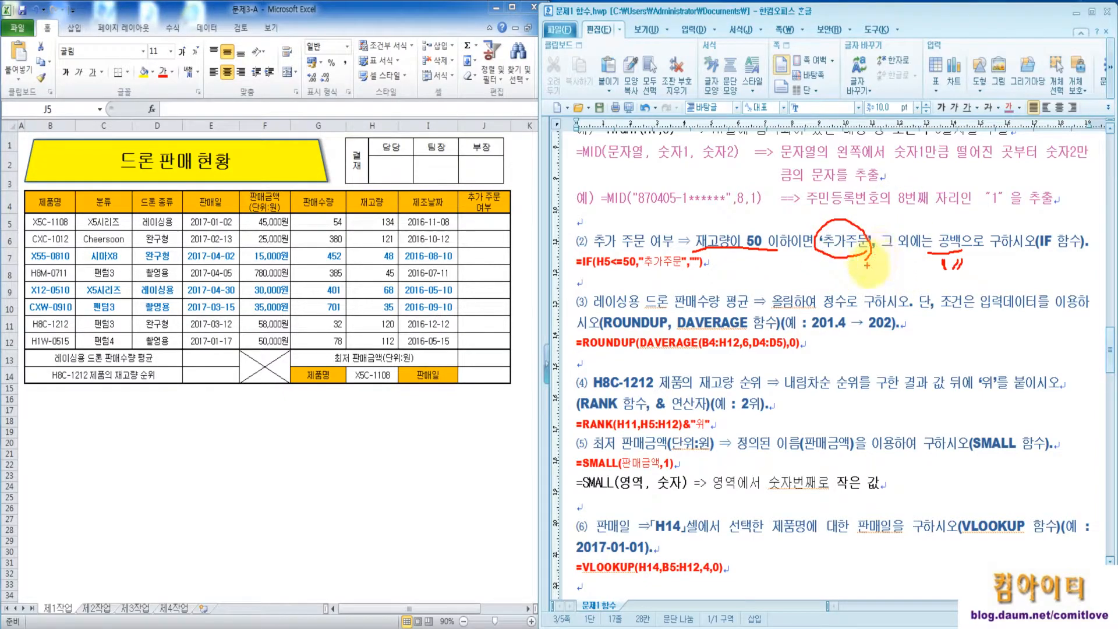
mouse_move(692, 250)
left_mouse_down()
mouse_move(692, 225)
mouse_move(777, 221)
mouse_move(797, 251)
mouse_move(720, 252)
mouse_move(796, 192)
mouse_move(821, 189)
mouse_move(826, 213)
left_mouse_up()
mouse_move(860, 179)
left_mouse_down()
mouse_move(851, 213)
mouse_move(884, 205)
left_mouse_up()
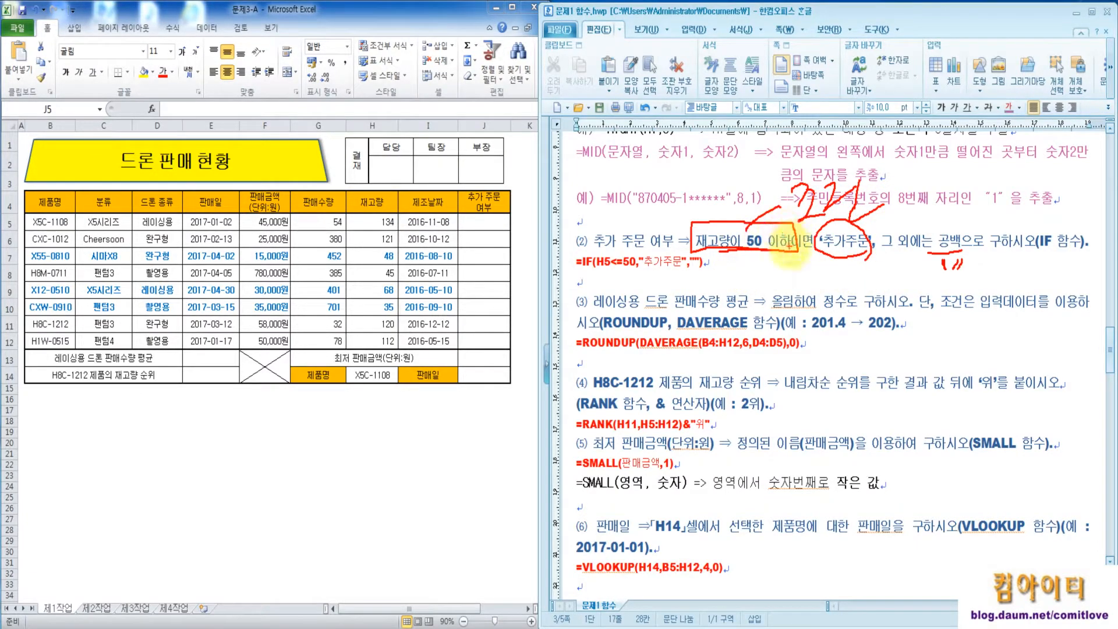
mouse_move(761, 269)
left_mouse_down()
mouse_move(763, 287)
mouse_move(799, 267)
left_mouse_up()
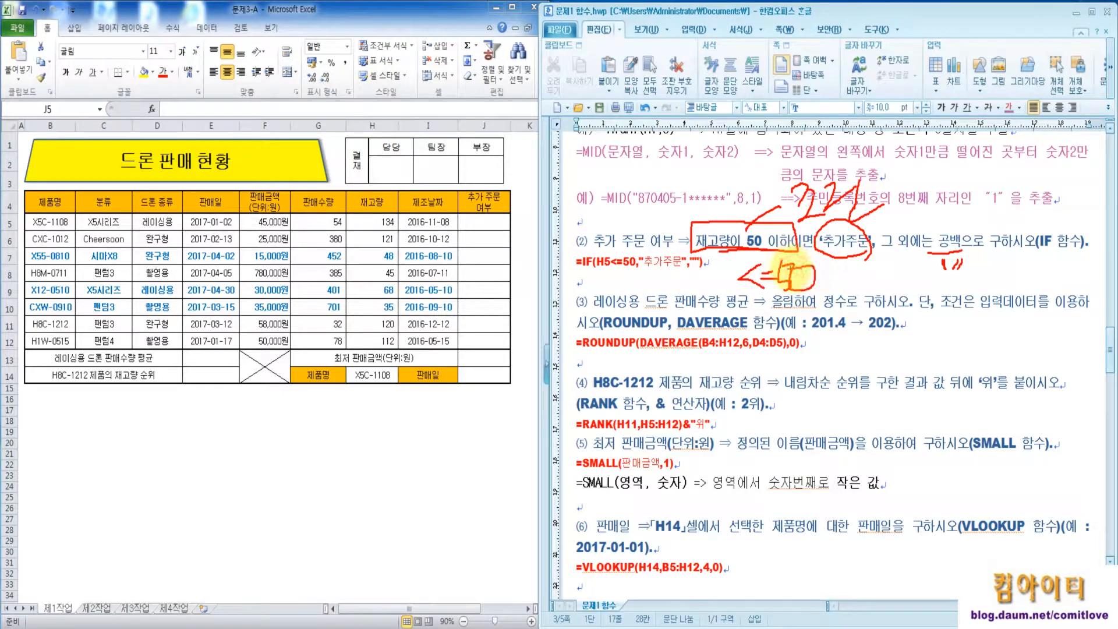
mouse_move(593, 268)
left_mouse_down()
mouse_move(640, 268)
mouse_move(618, 298)
mouse_move(635, 295)
mouse_move(637, 306)
mouse_move(660, 293)
left_mouse_up()
mouse_move(662, 283)
left_mouse_down()
mouse_move(663, 299)
mouse_move(684, 305)
left_mouse_up()
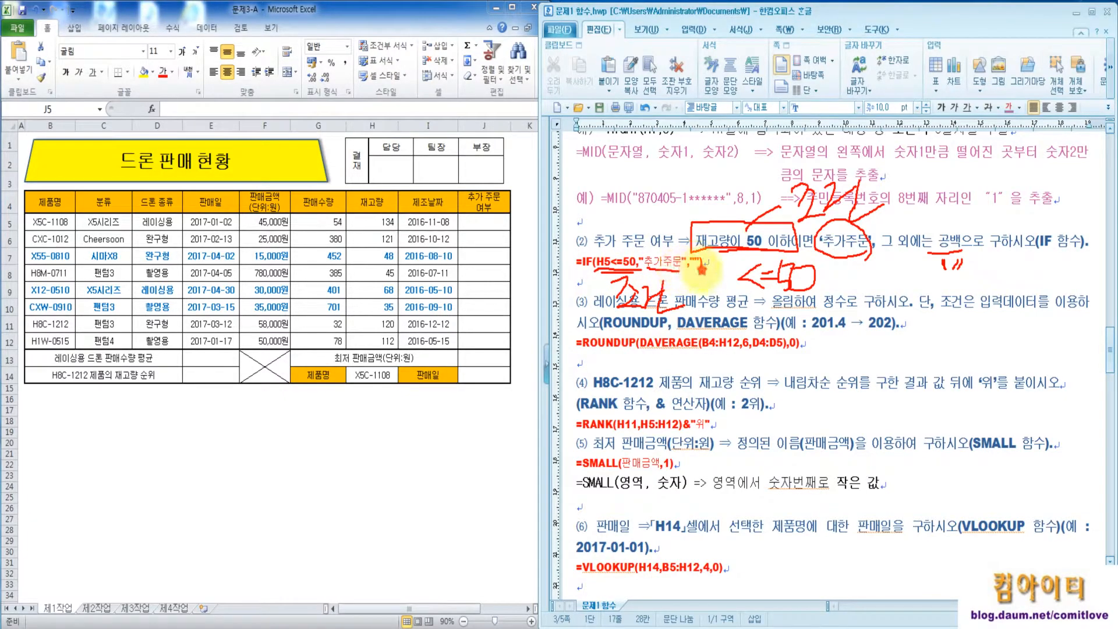
mouse_move(690, 257)
left_mouse_down()
mouse_move(705, 261)
mouse_move(690, 271)
left_mouse_up()
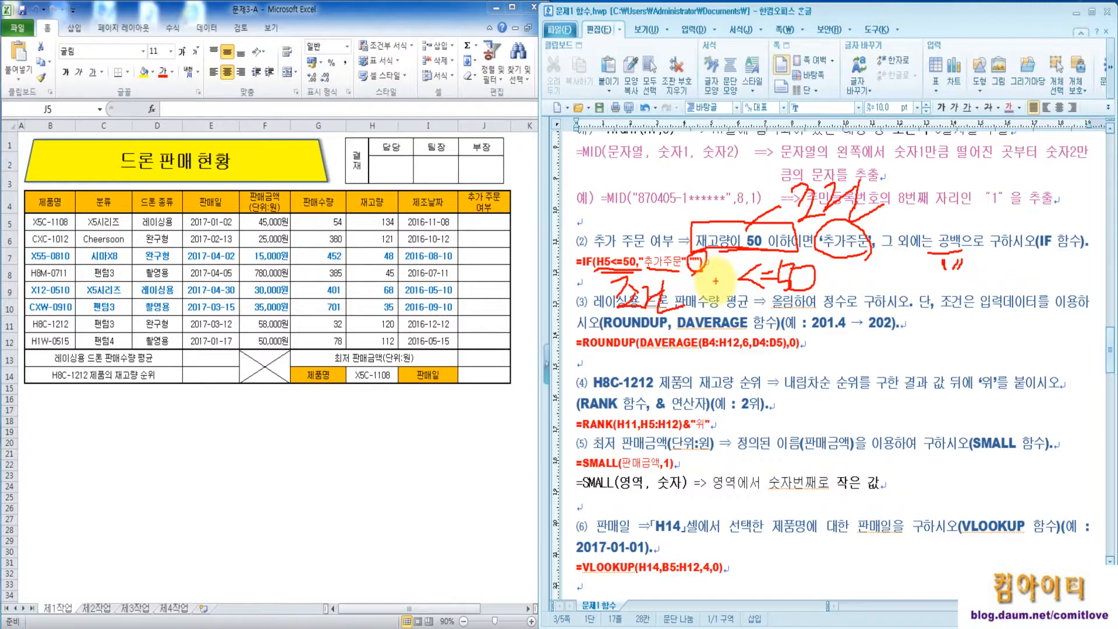
key("Escape")
- Start an IF formula in cell J5 of the Excel sheet and open its function arguments
left_click(475, 223)
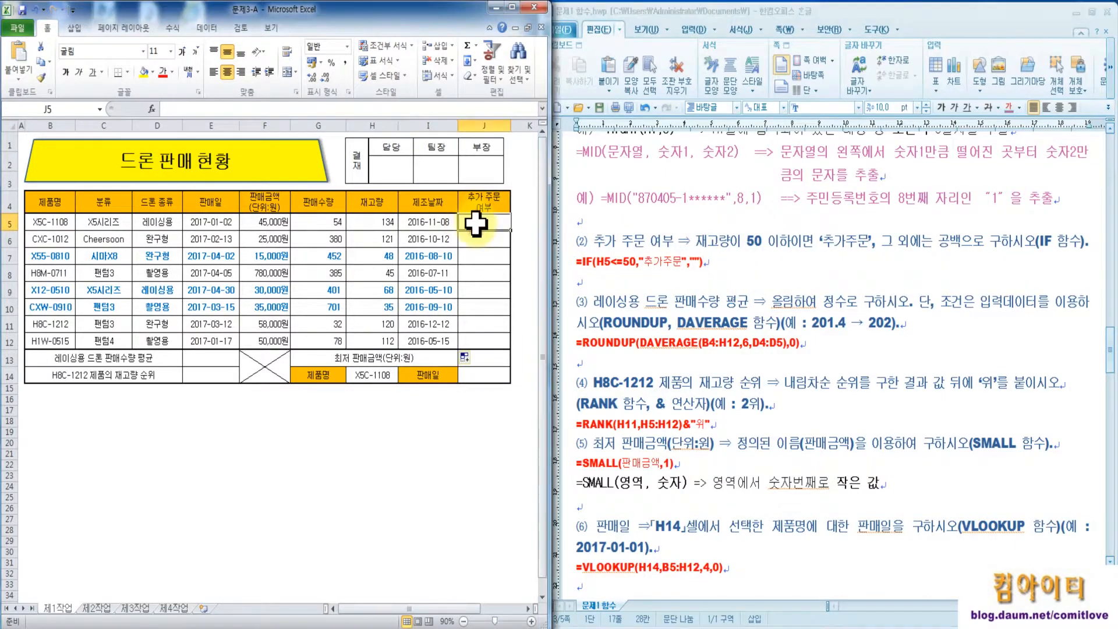
type("=")
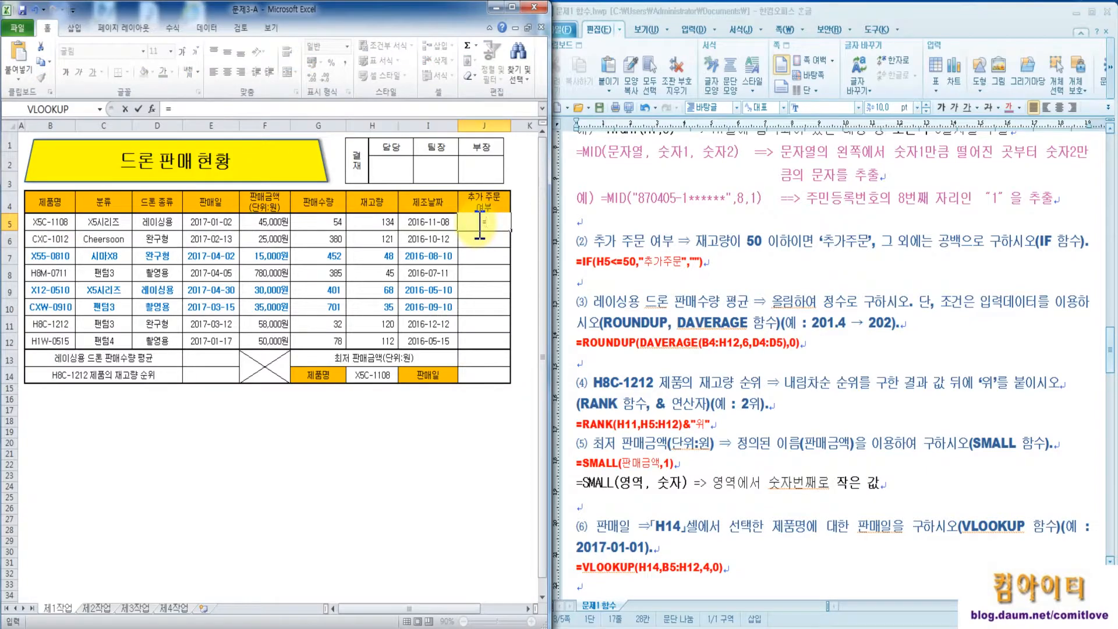
type("i")
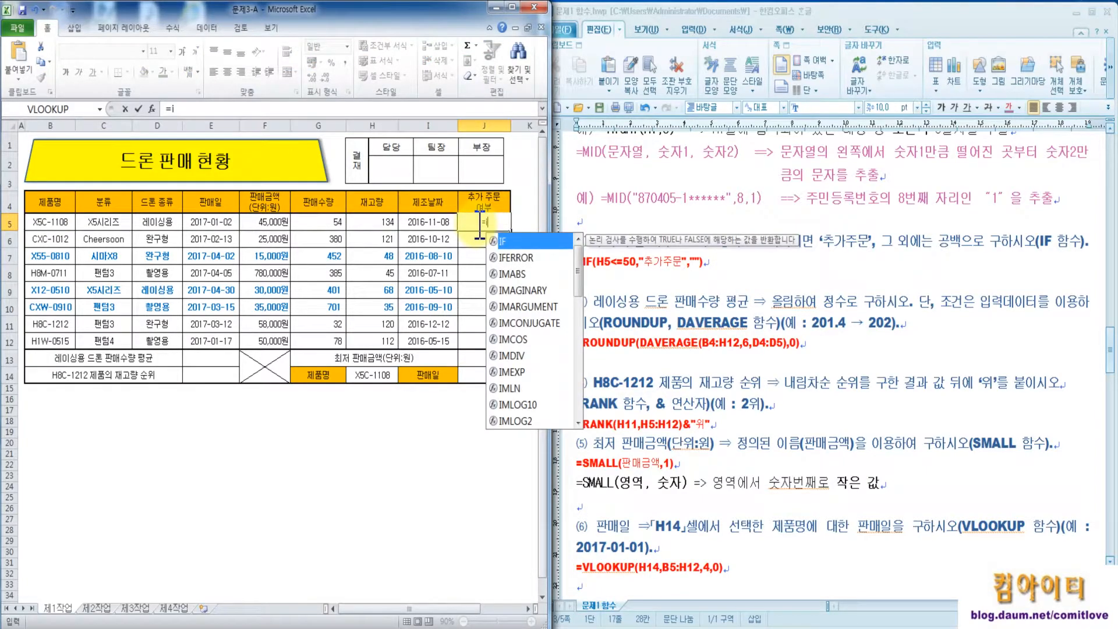
double_click(511, 242)
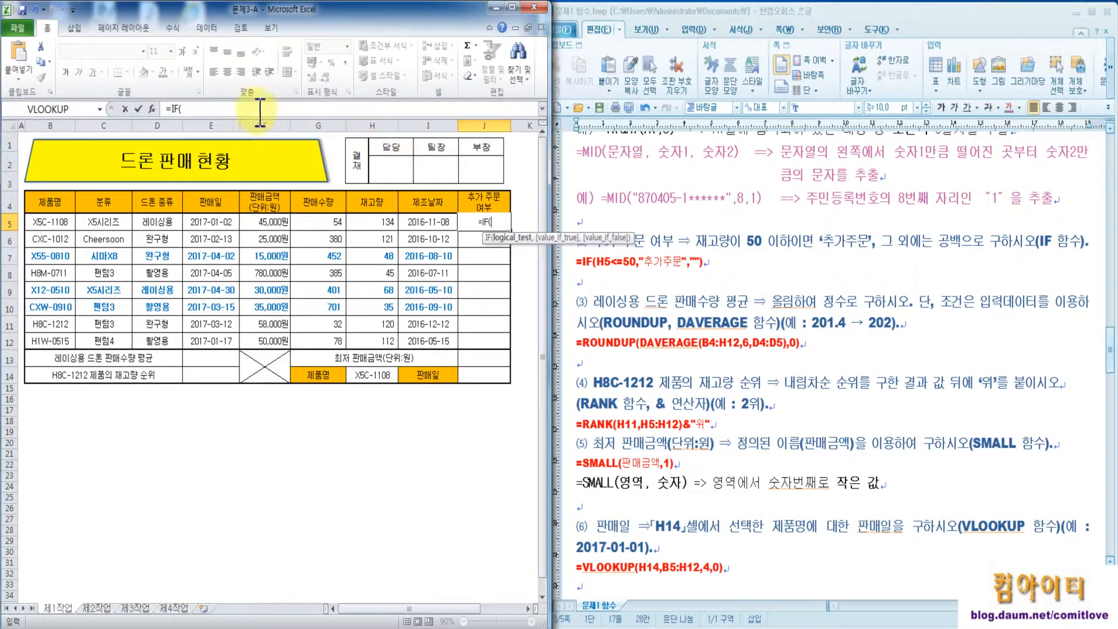
left_click(151, 109)
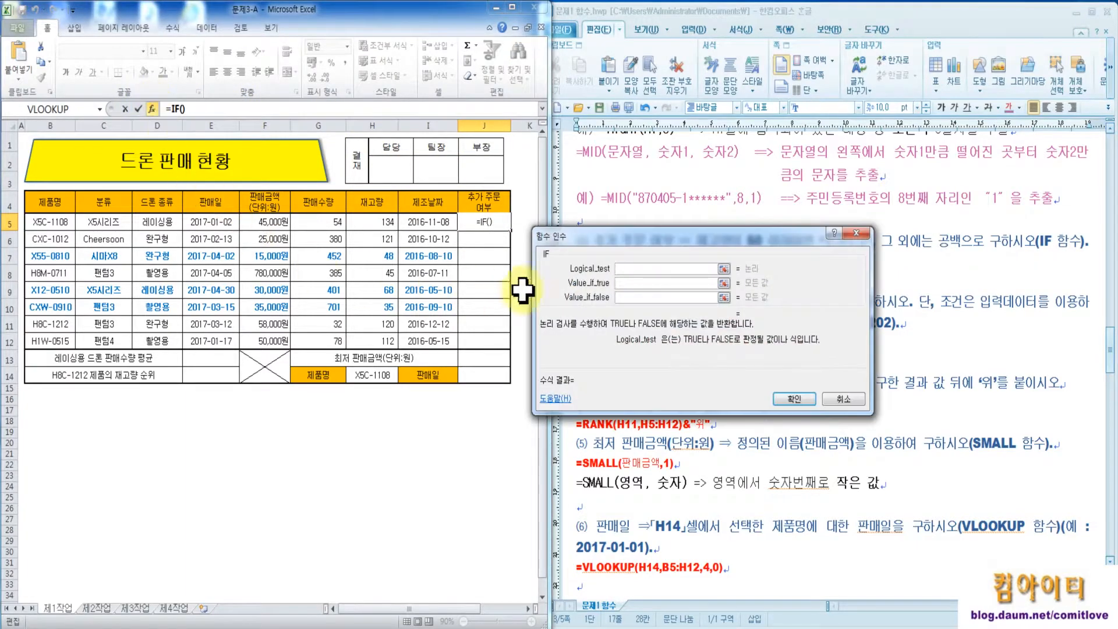
- Highlight the stock condition in task (2) and set the IF function's logical test to H5<=50
left_click_drag(585, 234, 505, 226)
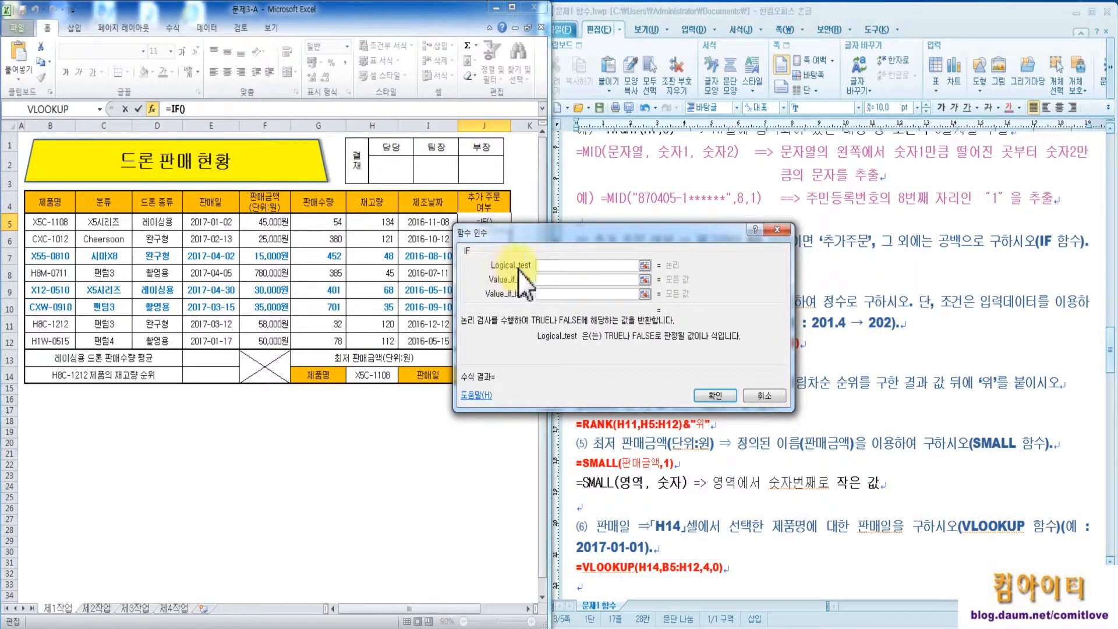
left_click_drag(563, 231, 798, 250)
left_click(698, 242)
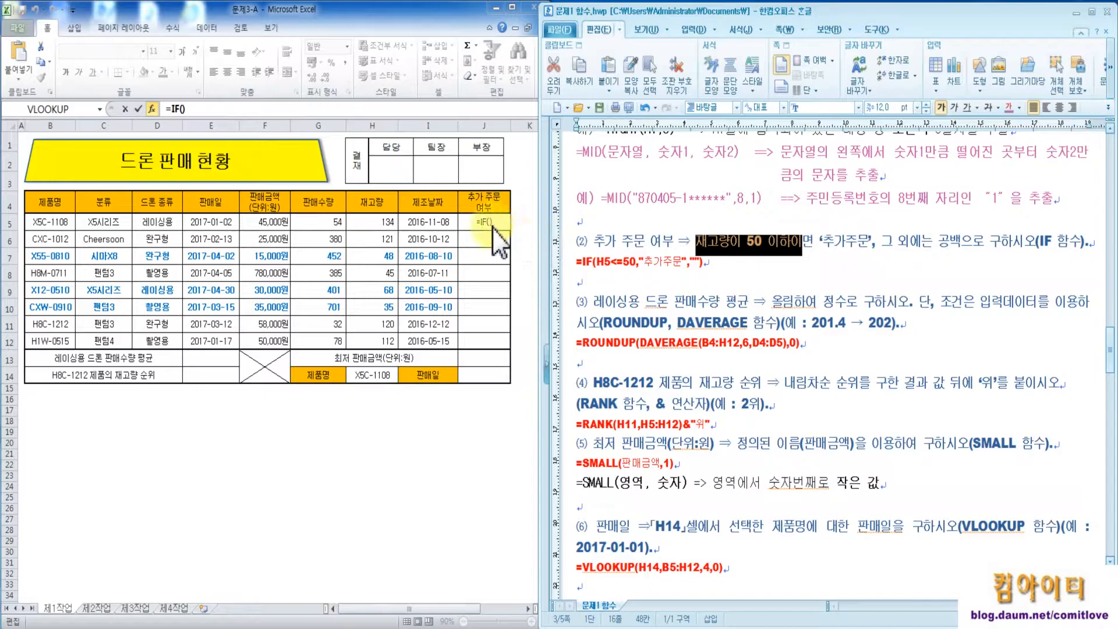
left_click(153, 108)
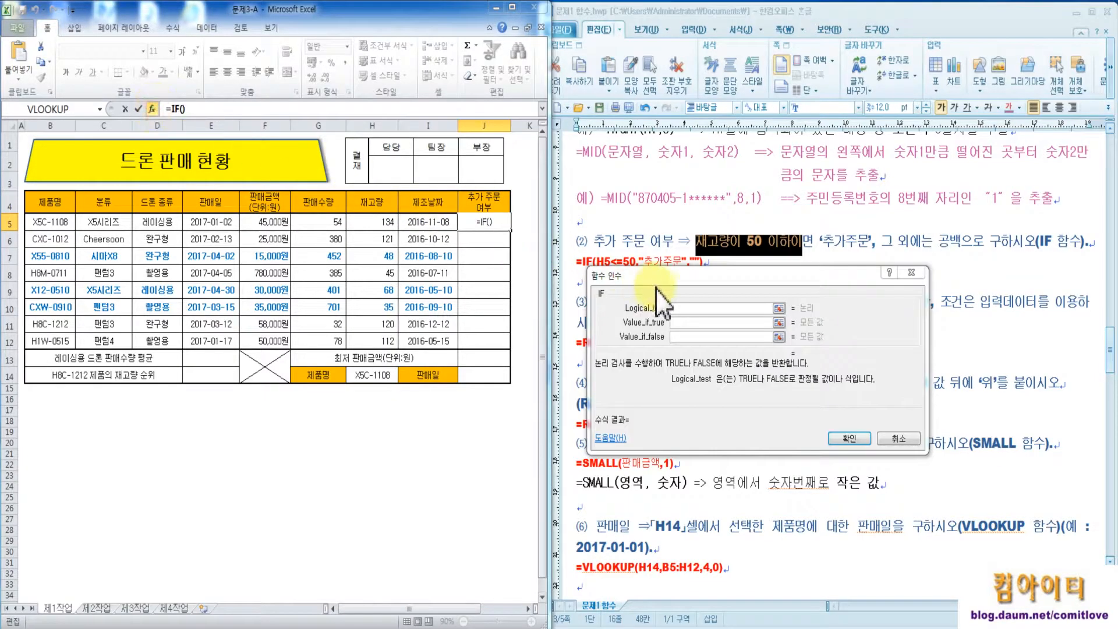
left_click(371, 220)
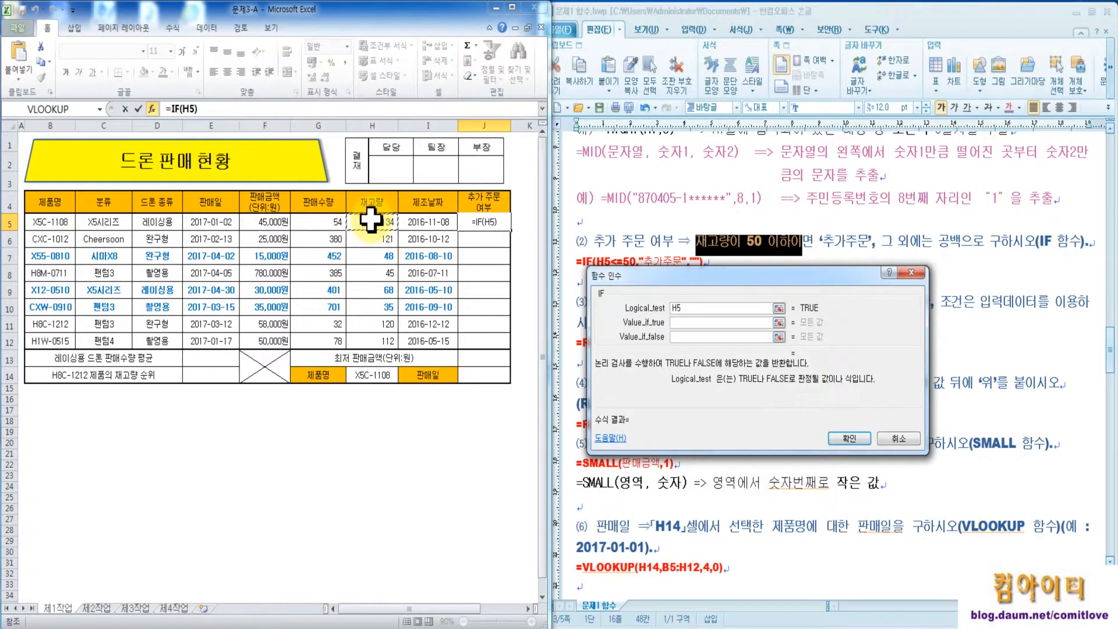
type("<=50")
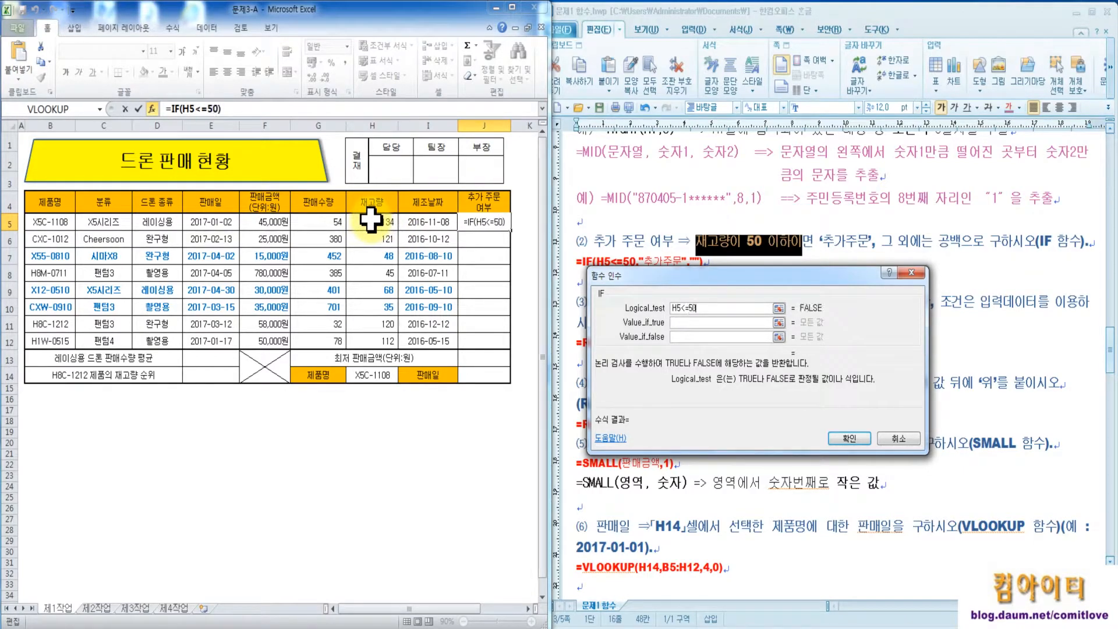
- Set the IF function's true value to "추가주문" and its false value to "", and complete the formula
left_click(695, 322)
type("추가주무")
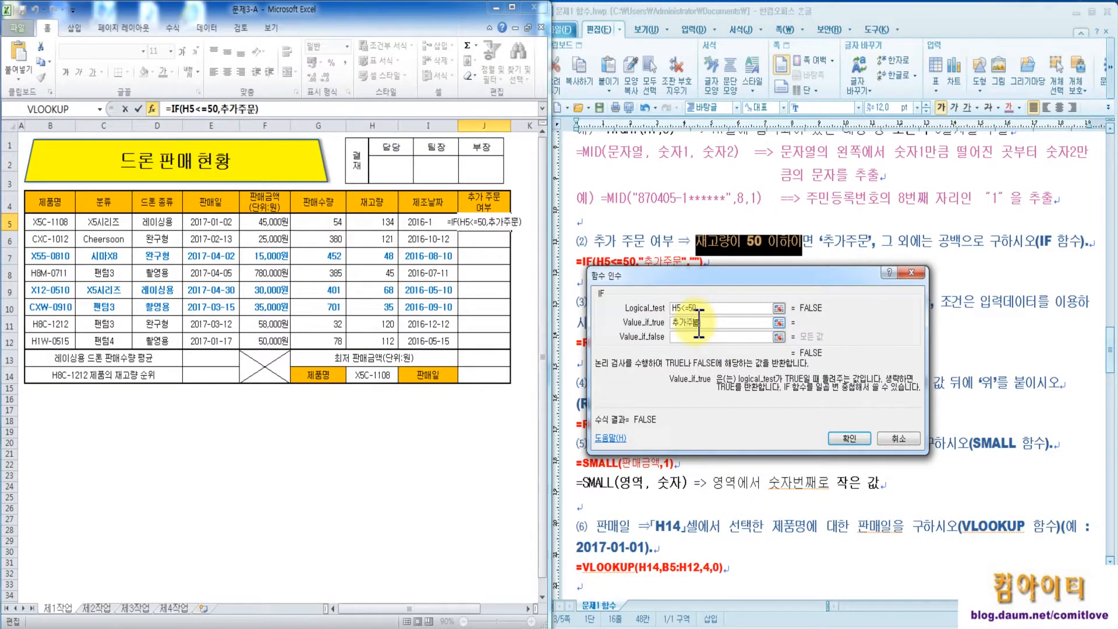
left_click(697, 337)
type("\"\"")
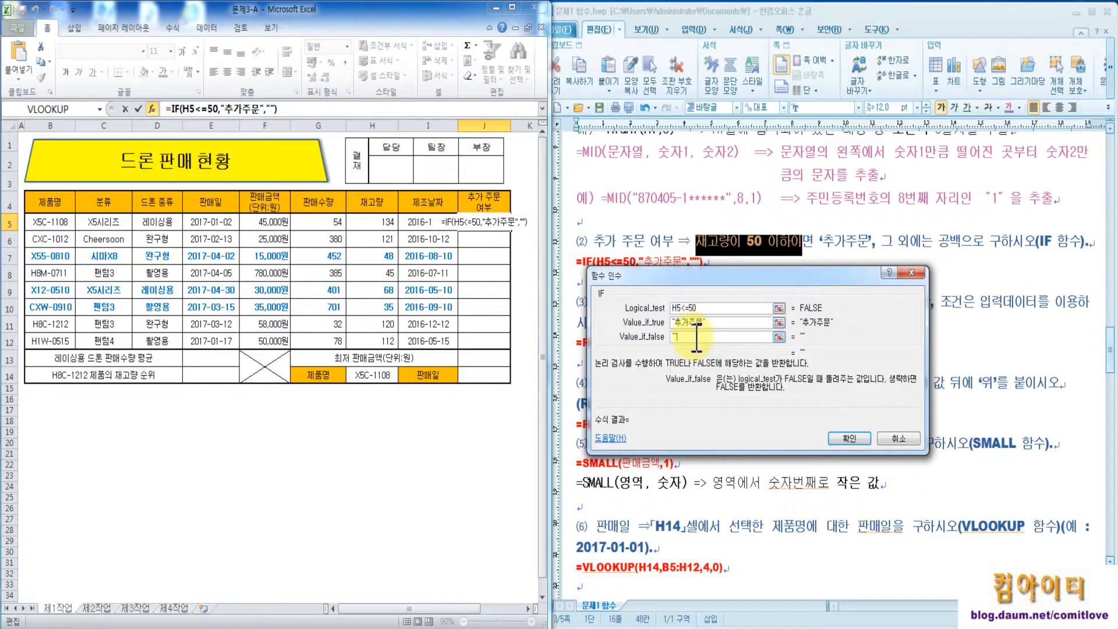
left_click(849, 438)
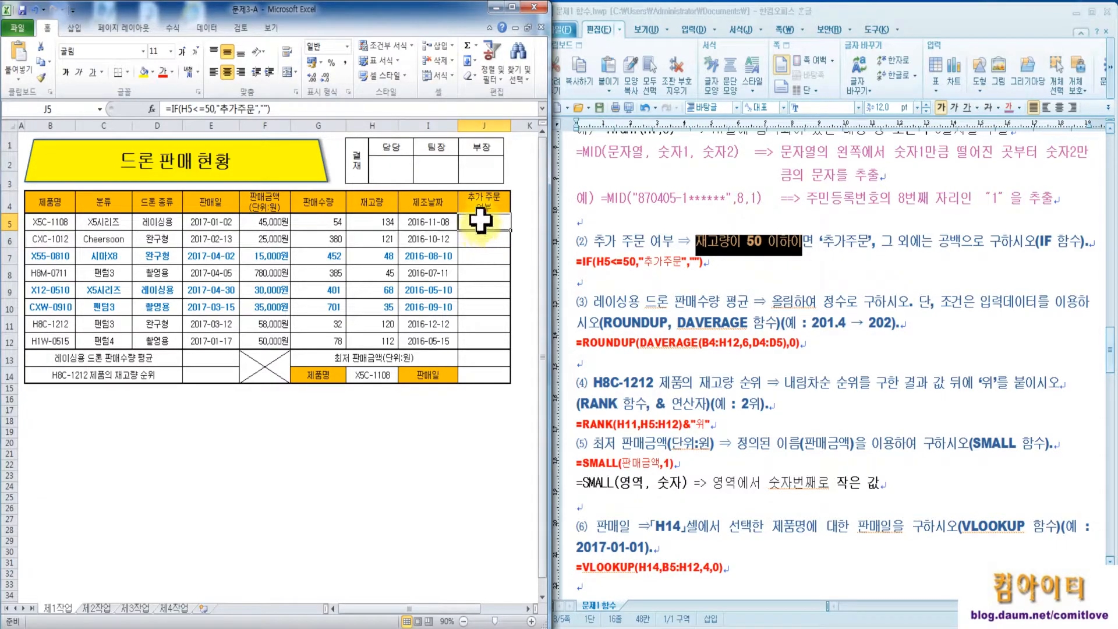
- Fill the additional-order formula from J5 down through J12 without copying the formatting
left_click_drag(511, 231, 517, 352)
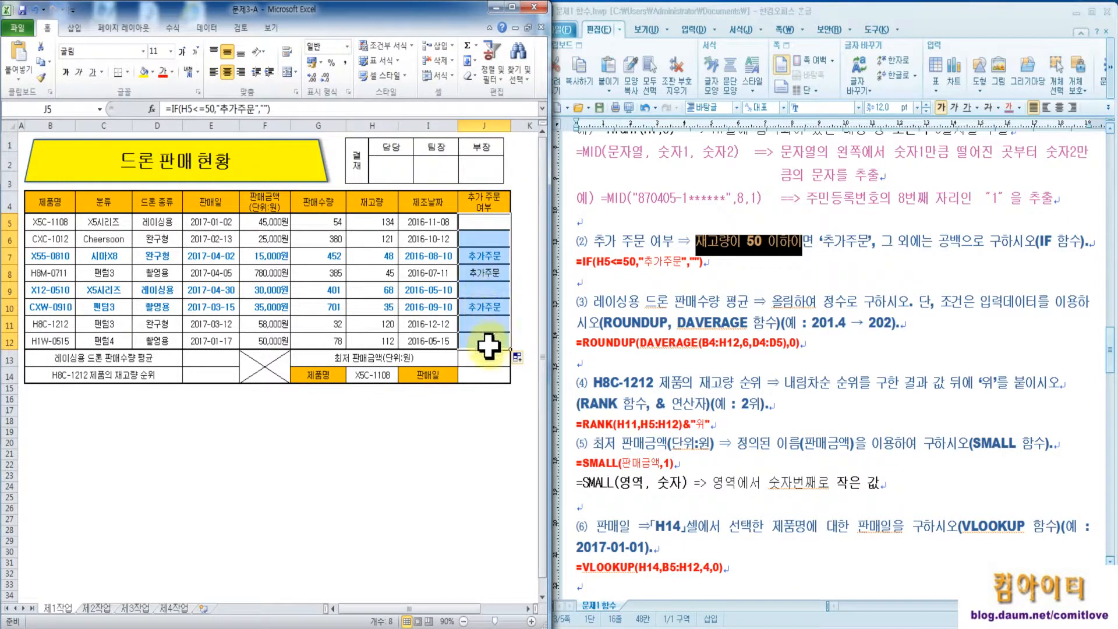
left_click(524, 362)
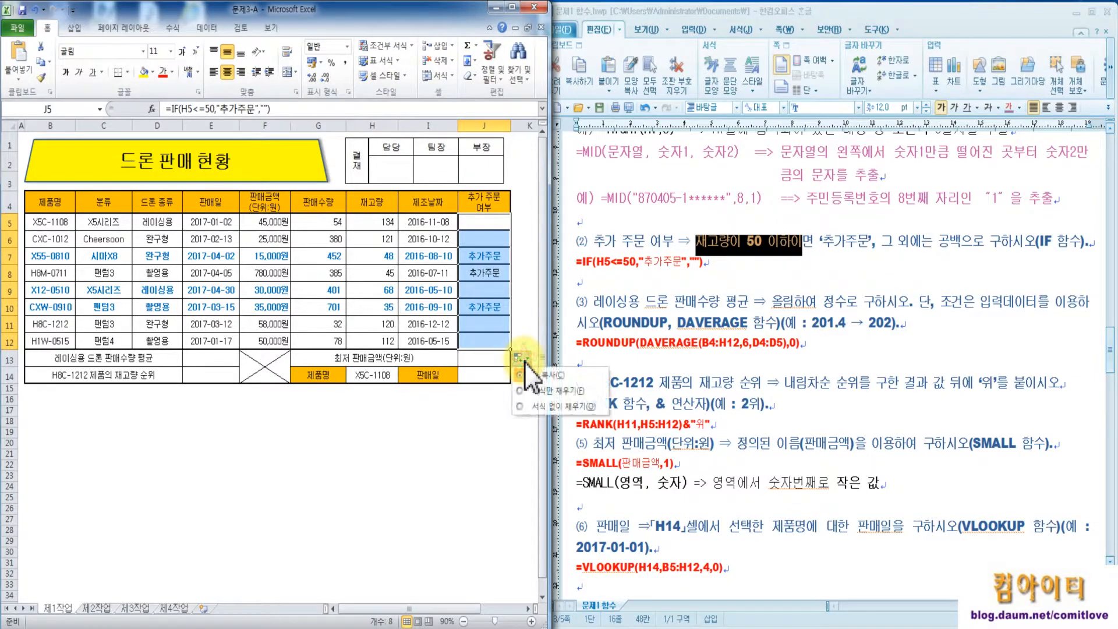
left_click(553, 404)
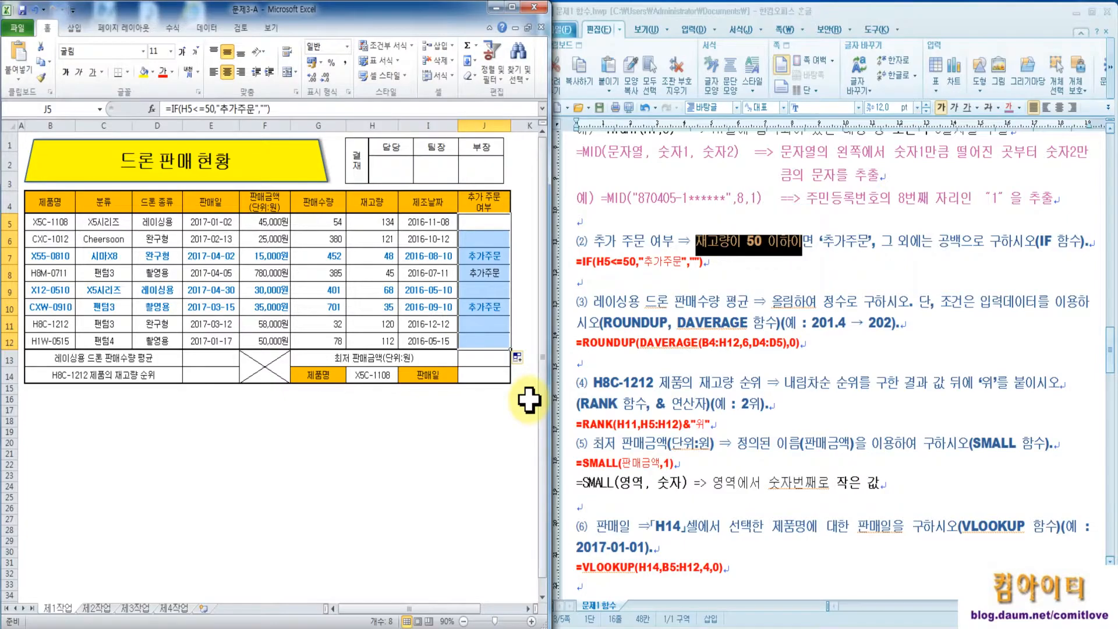
- Examine task (3) in the Hangul document, marking the round-up and integer requirements and the ROUNDUP and DAVERAGE functions
left_click(604, 308)
mouse_move(599, 307)
left_mouse_down()
mouse_move(745, 314)
mouse_move(817, 302)
mouse_move(769, 308)
mouse_move(793, 308)
mouse_move(785, 314)
left_mouse_up()
key("ctrl+2")
mouse_move(600, 331)
left_mouse_down()
mouse_move(672, 333)
mouse_move(670, 320)
mouse_move(604, 316)
left_mouse_up()
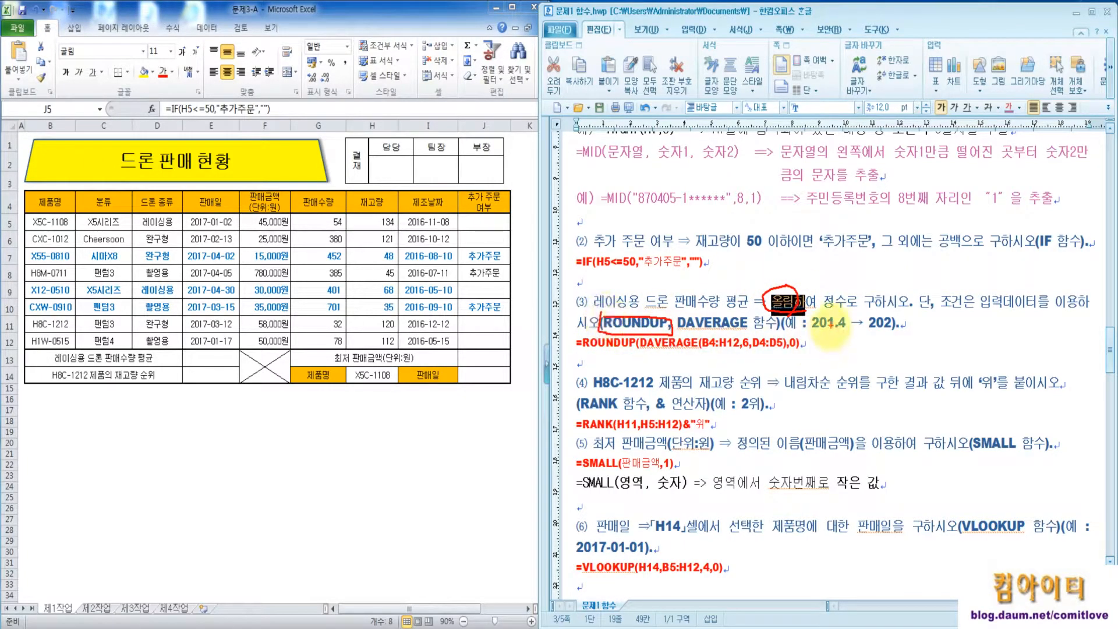
mouse_move(845, 291)
left_mouse_down()
mouse_move(816, 315)
mouse_move(843, 288)
mouse_move(843, 269)
mouse_move(839, 286)
left_mouse_up()
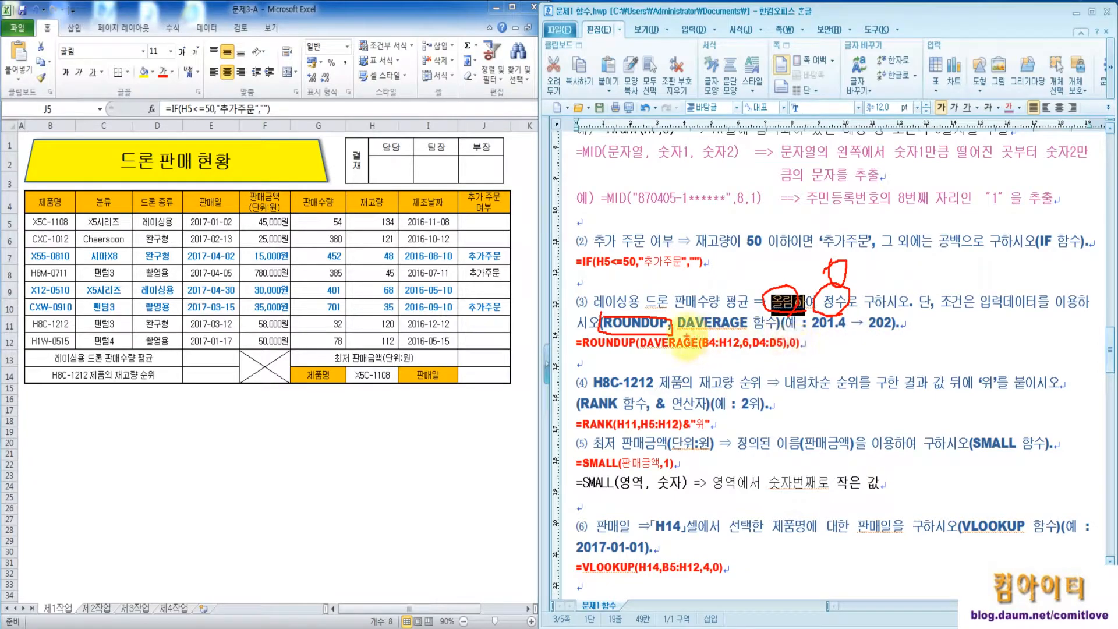
mouse_move(686, 301)
left_mouse_down()
mouse_move(755, 302)
mouse_move(754, 334)
mouse_move(716, 341)
left_mouse_up()
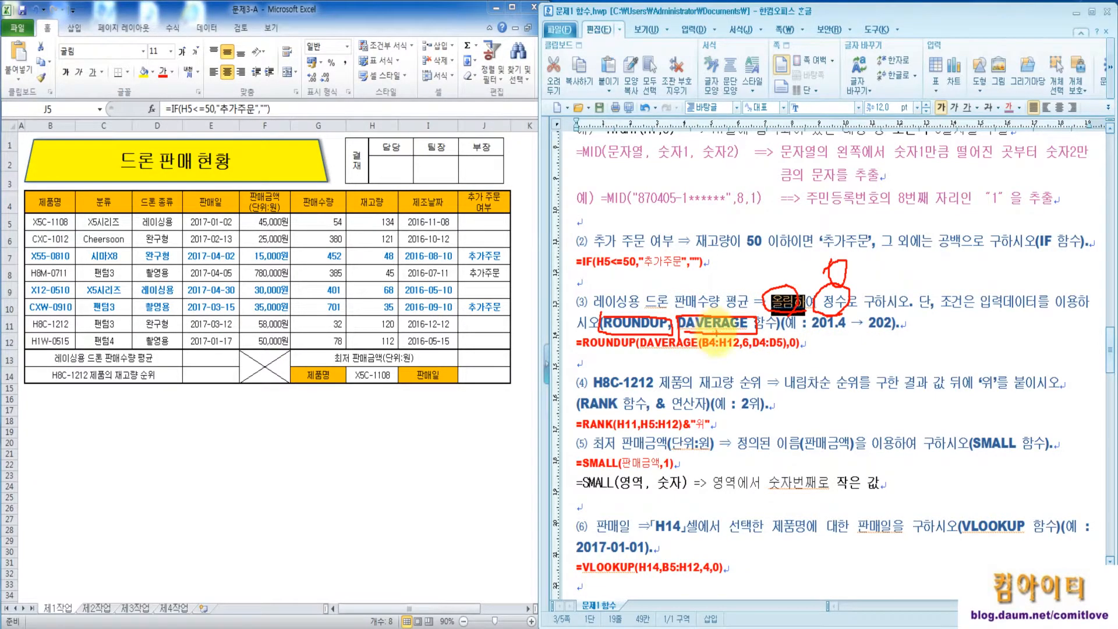
key("Escape")
left_click(802, 307)
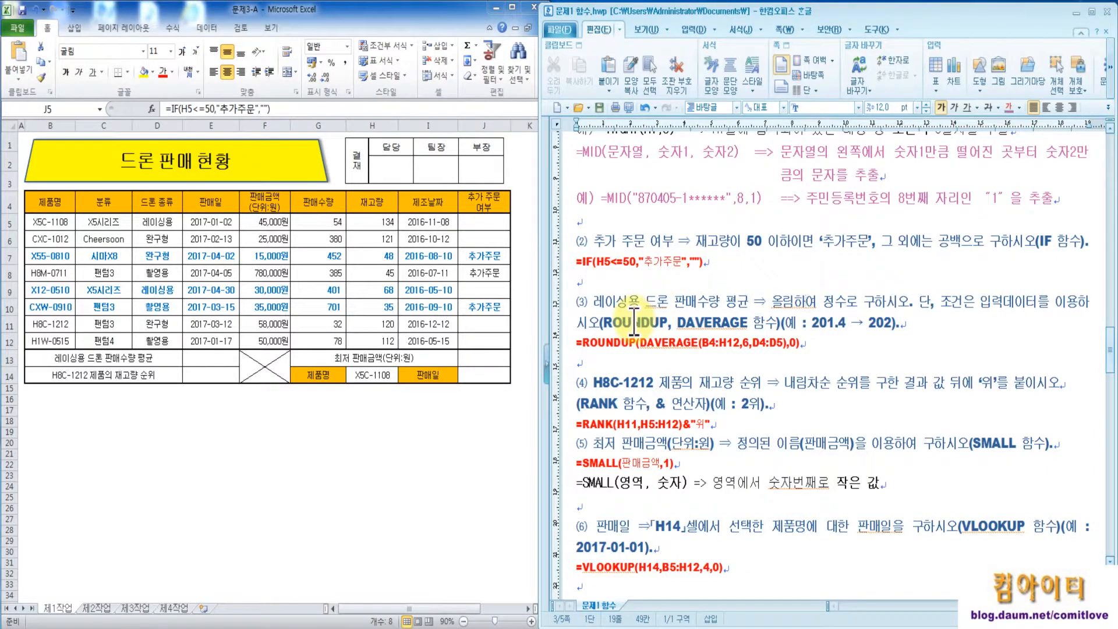
left_click_drag(603, 328, 749, 330)
left_click(719, 337)
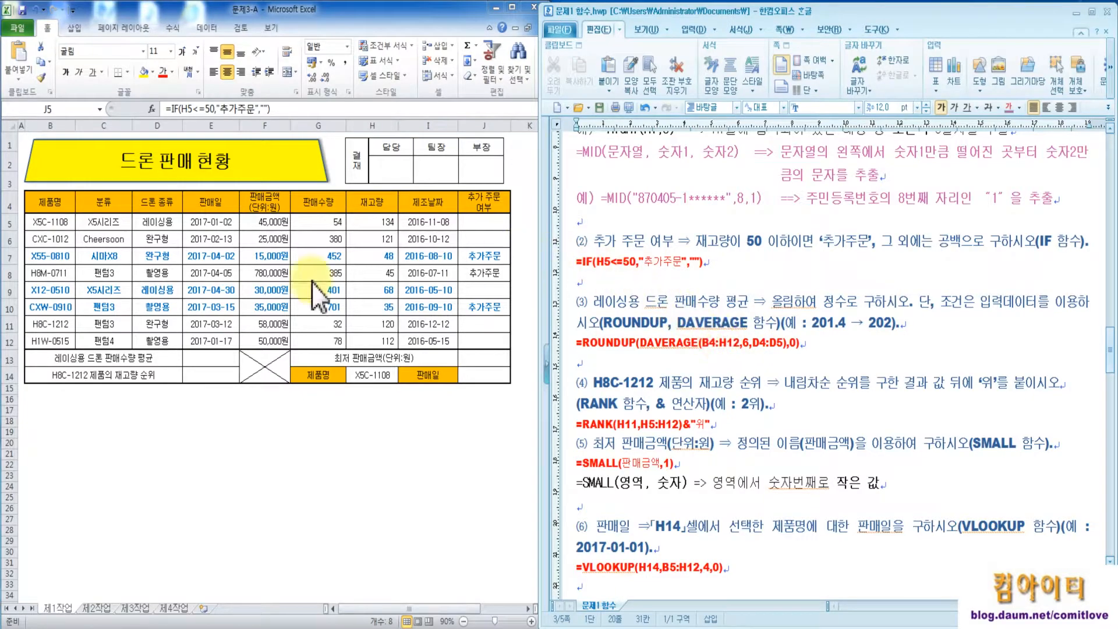
- Start a ROUNDUP formula in E13 with DAVERAGE nested as its number, and open the function arguments for DAVERAGE
left_click(213, 359)
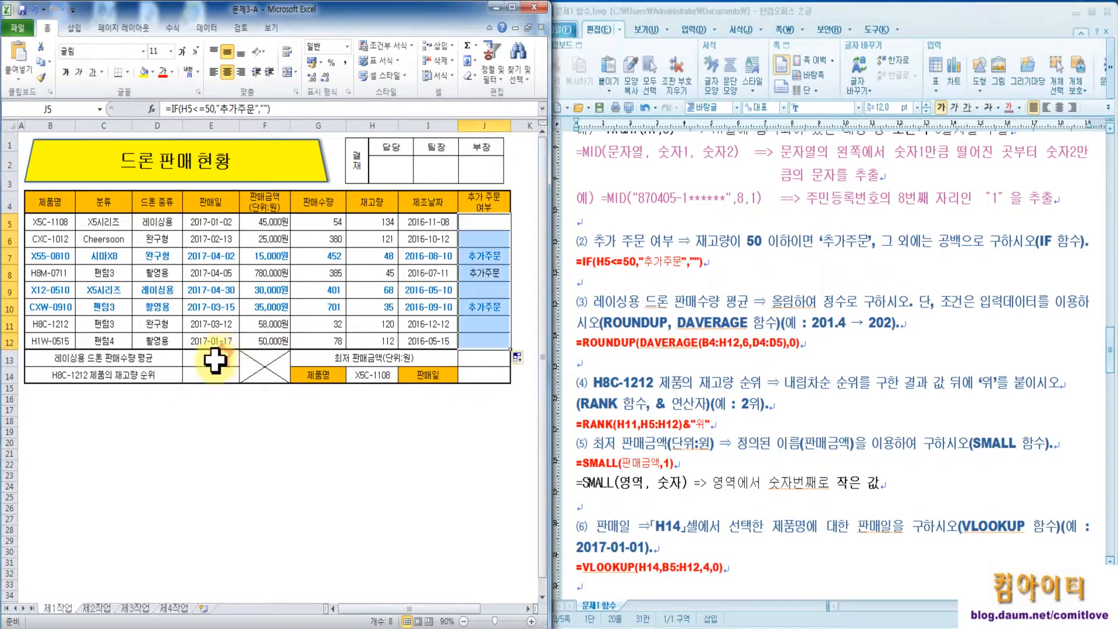
type("=")
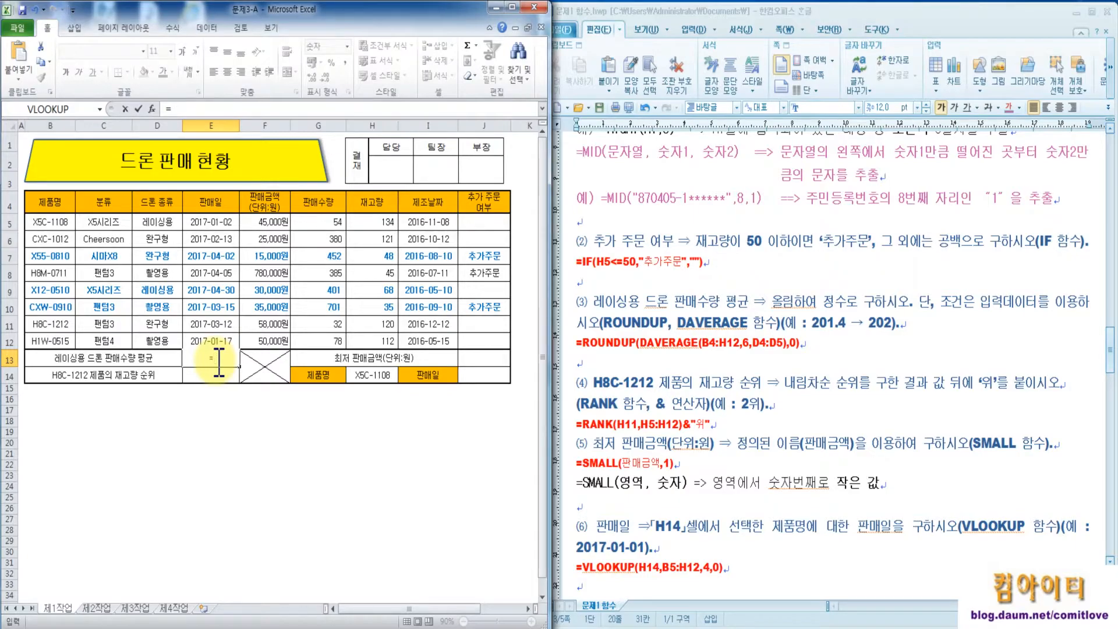
type("ro")
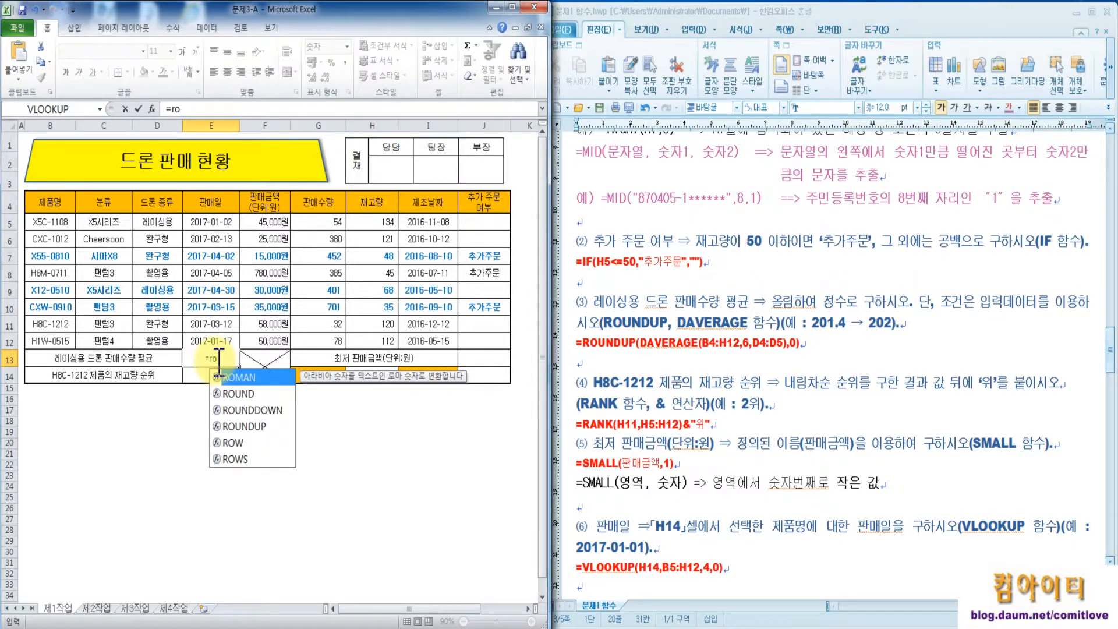
double_click(255, 427)
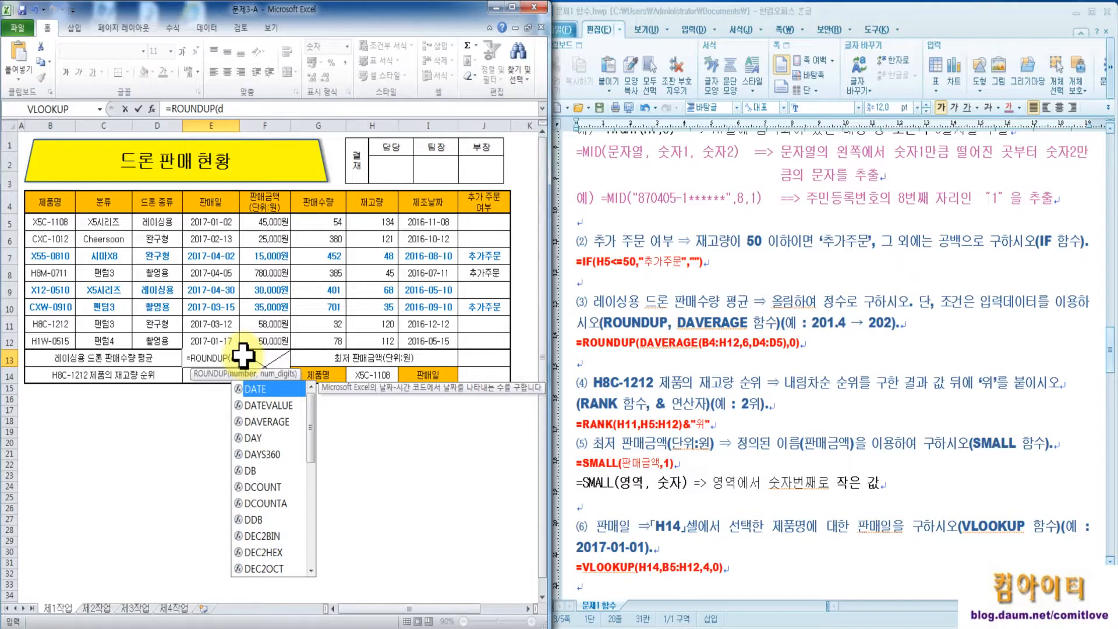
double_click(283, 420)
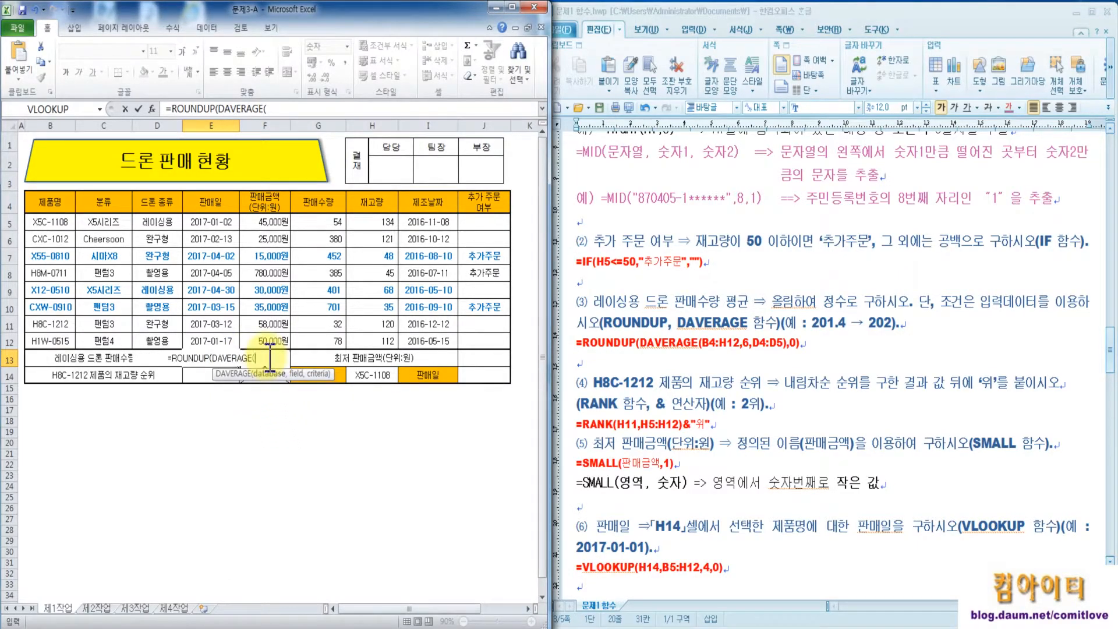
left_click(149, 111)
left_click_drag(612, 278, 580, 273)
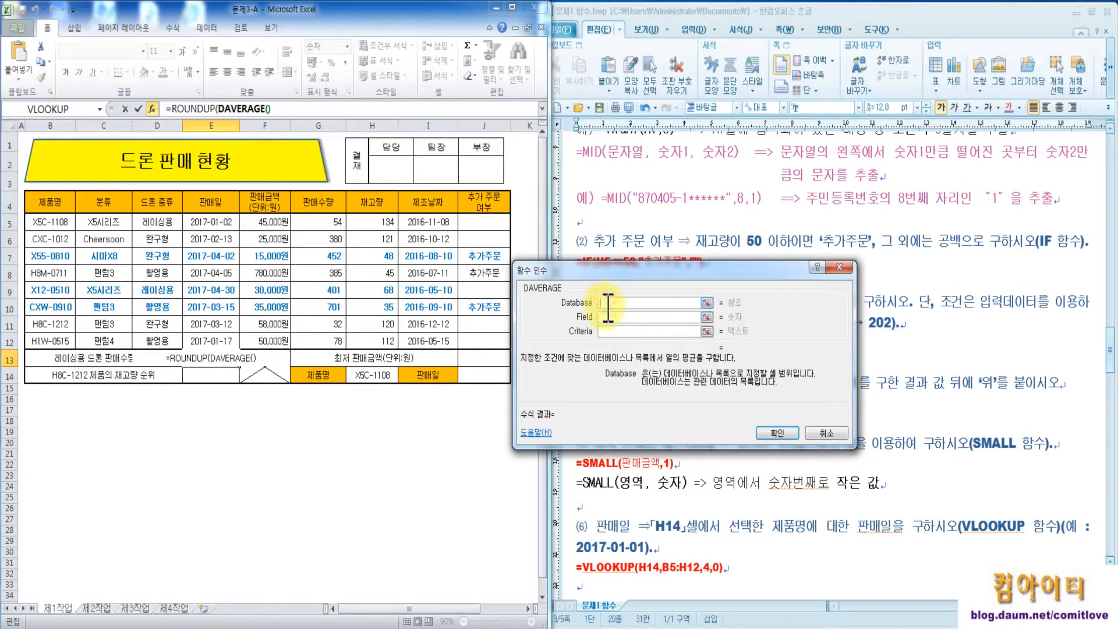
- Set DAVERAGE's database to B4:H12, its field to G4 and its criteria to D4:D5
left_click_drag(46, 199, 379, 337)
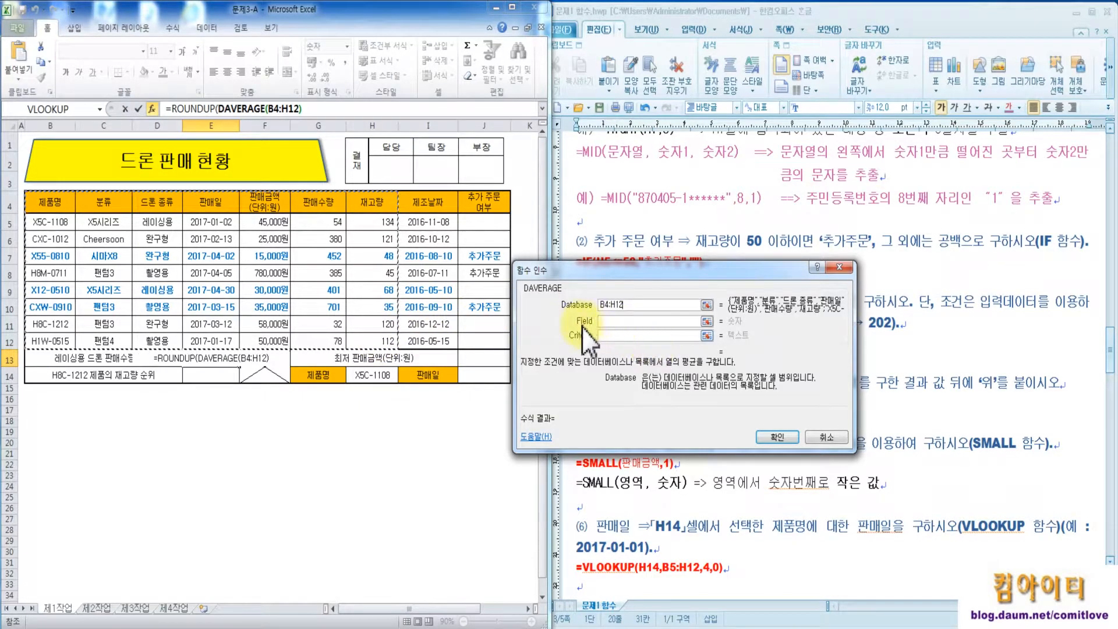
left_click(604, 321)
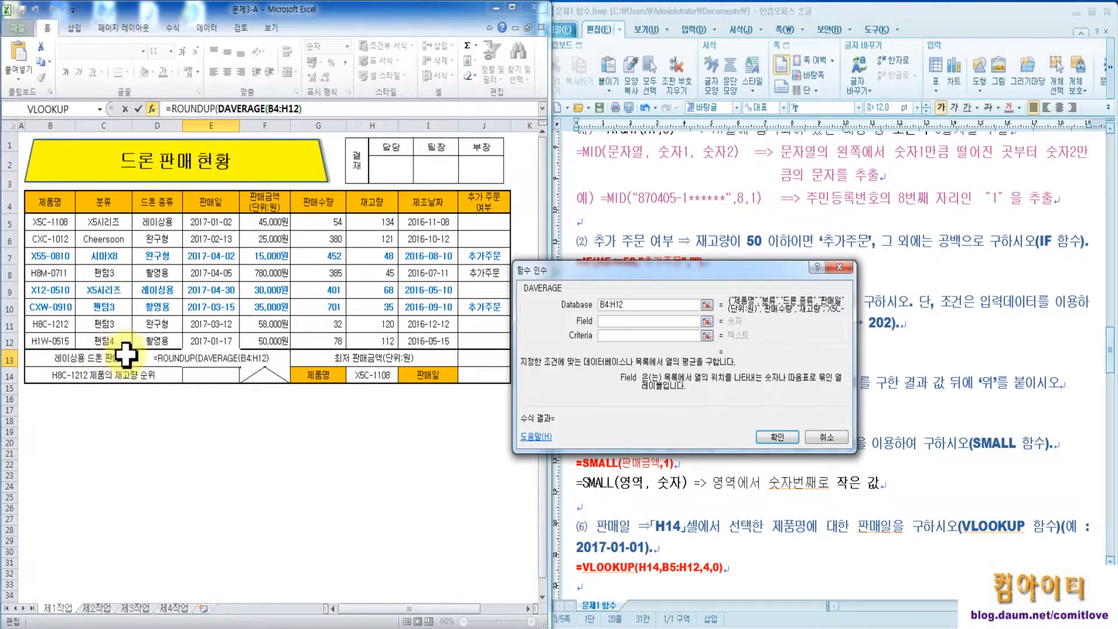
left_click(329, 200)
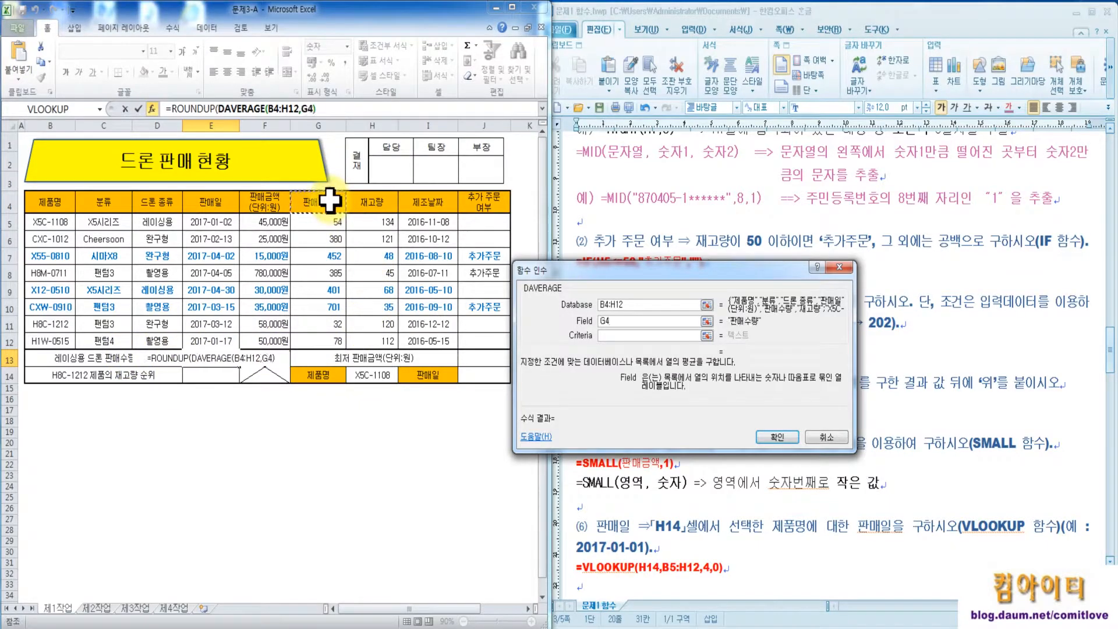
left_click(606, 336)
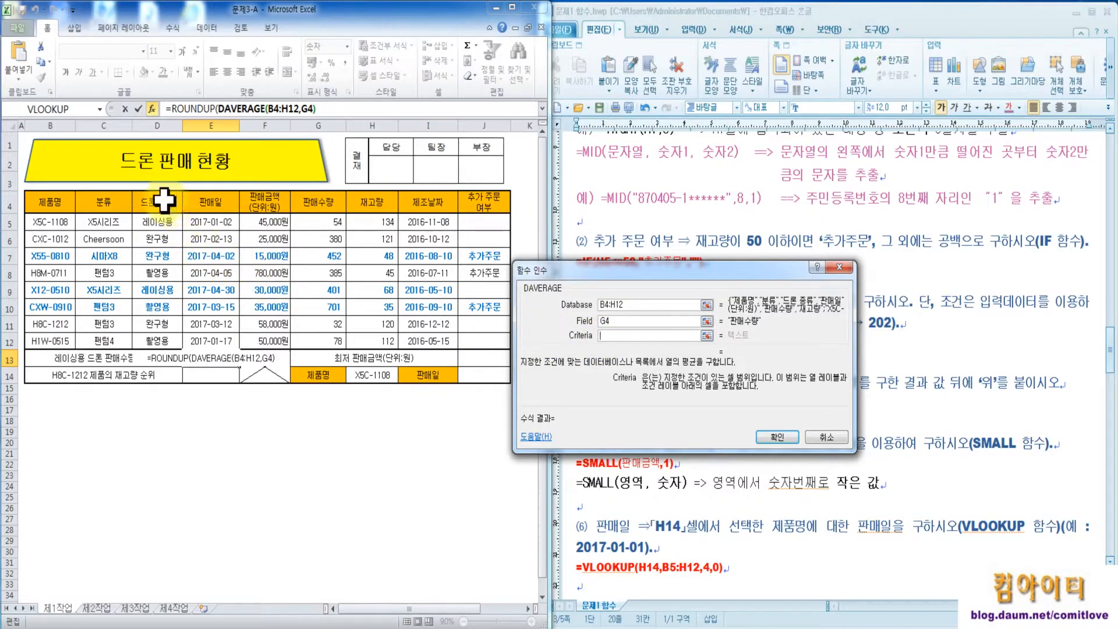
left_click_drag(163, 201, 162, 219)
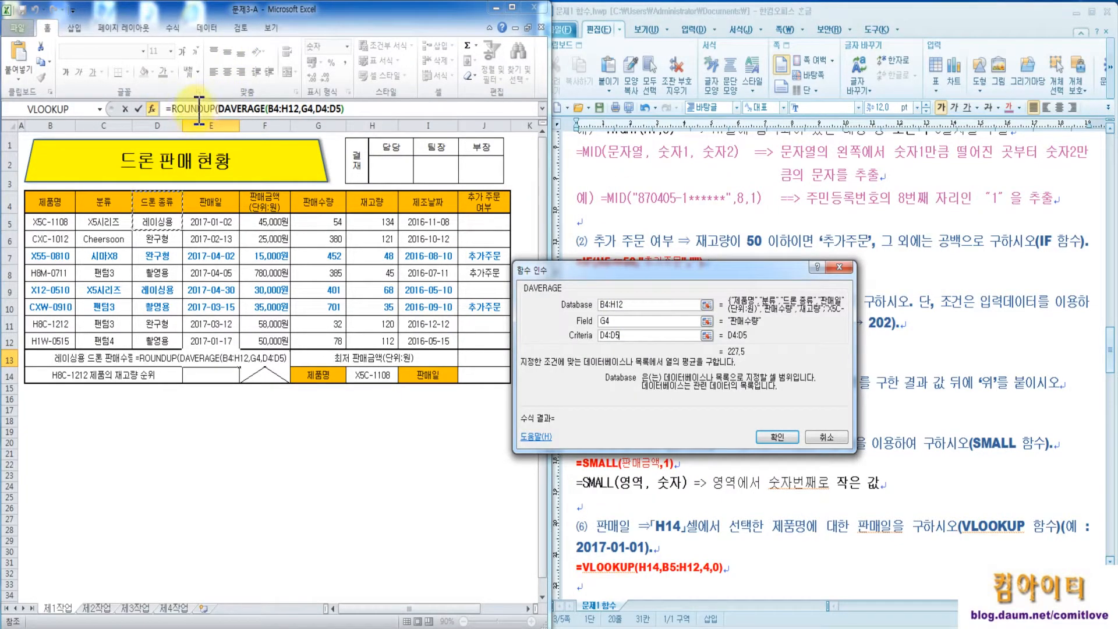
- Switch to the outer ROUNDUP function's arguments, set its number of digits to 0 and complete the formula
left_click_drag(191, 112, 218, 84)
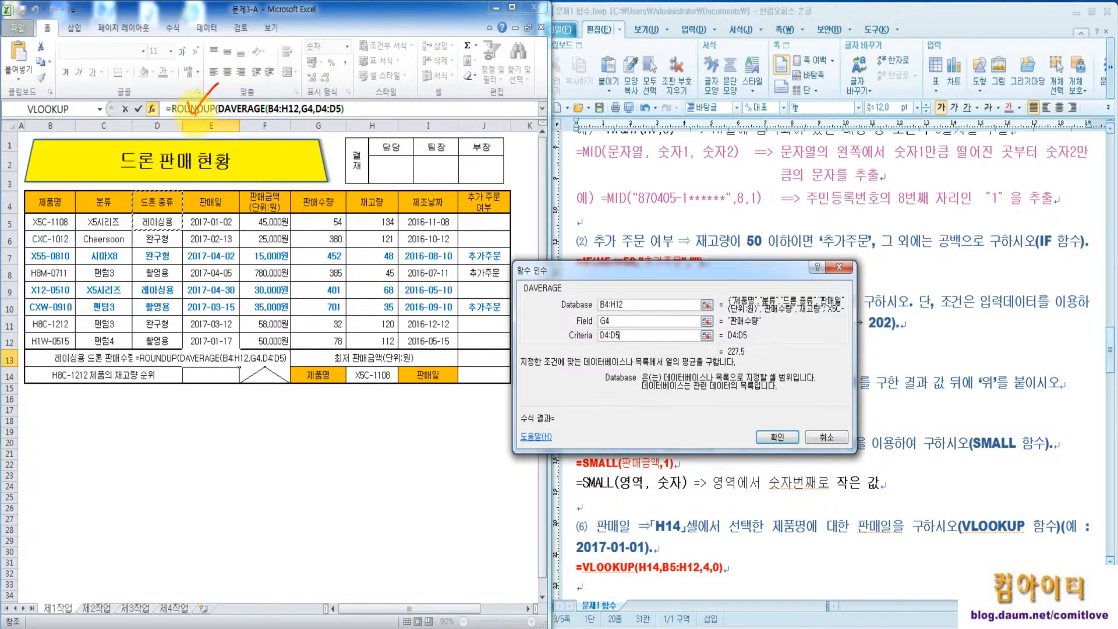
left_click(189, 109)
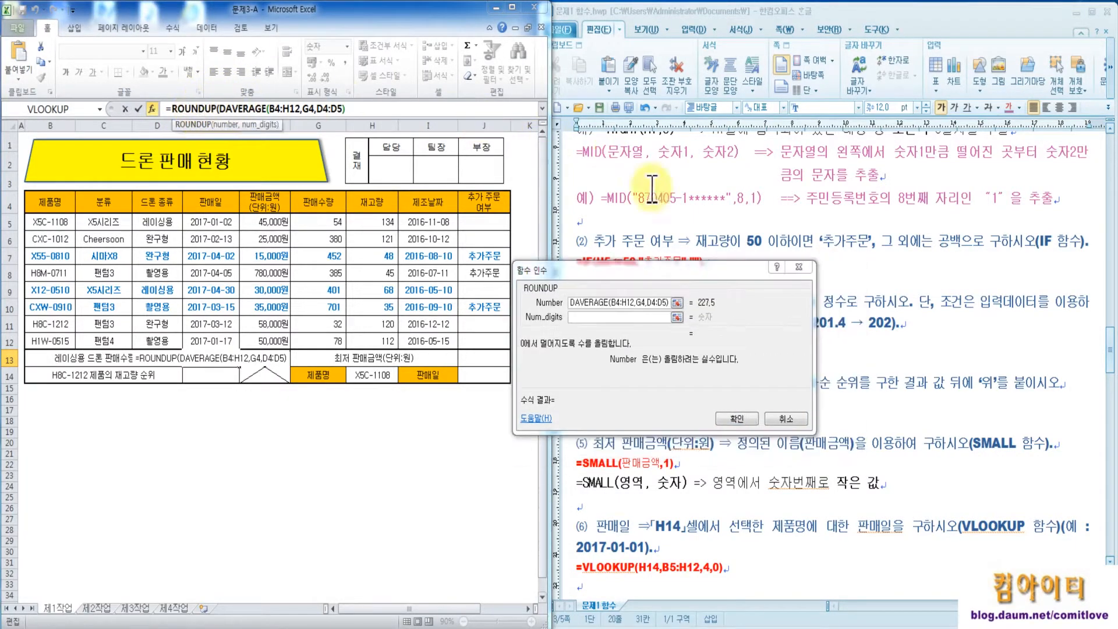
mouse_move(566, 285)
left_mouse_down()
mouse_move(543, 300)
mouse_move(512, 284)
mouse_move(552, 273)
left_mouse_up()
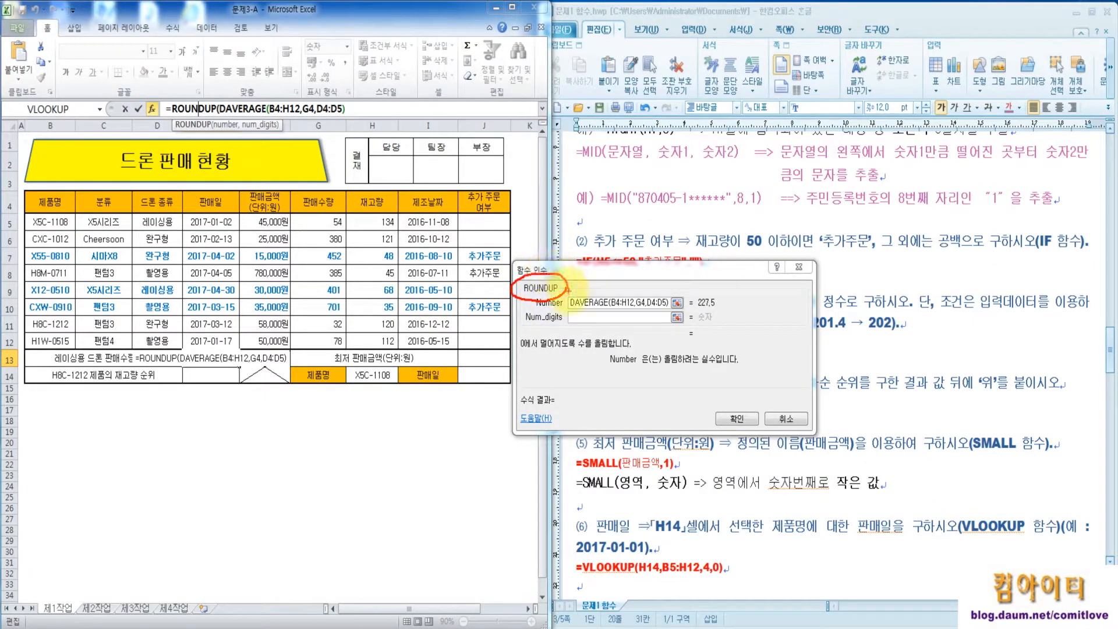
key("Escape")
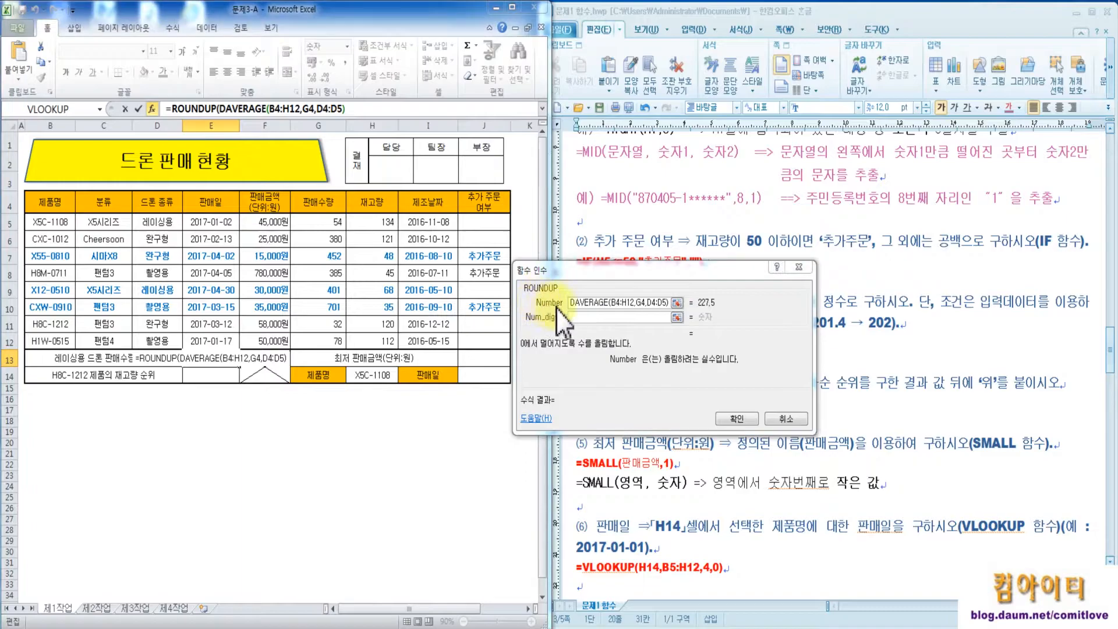
left_click(597, 317)
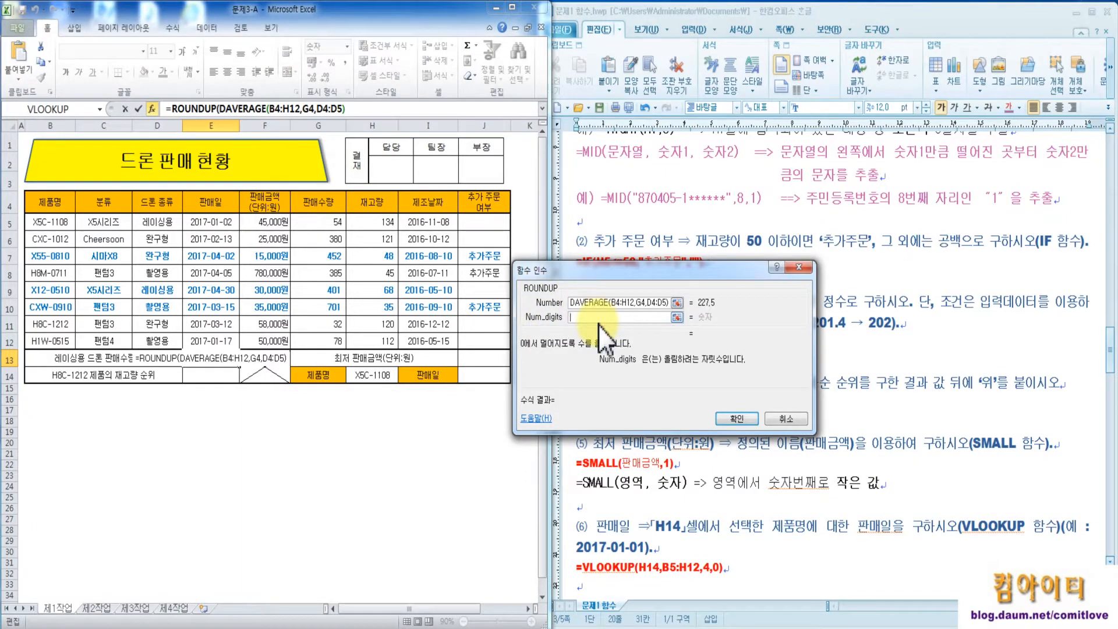
type("0")
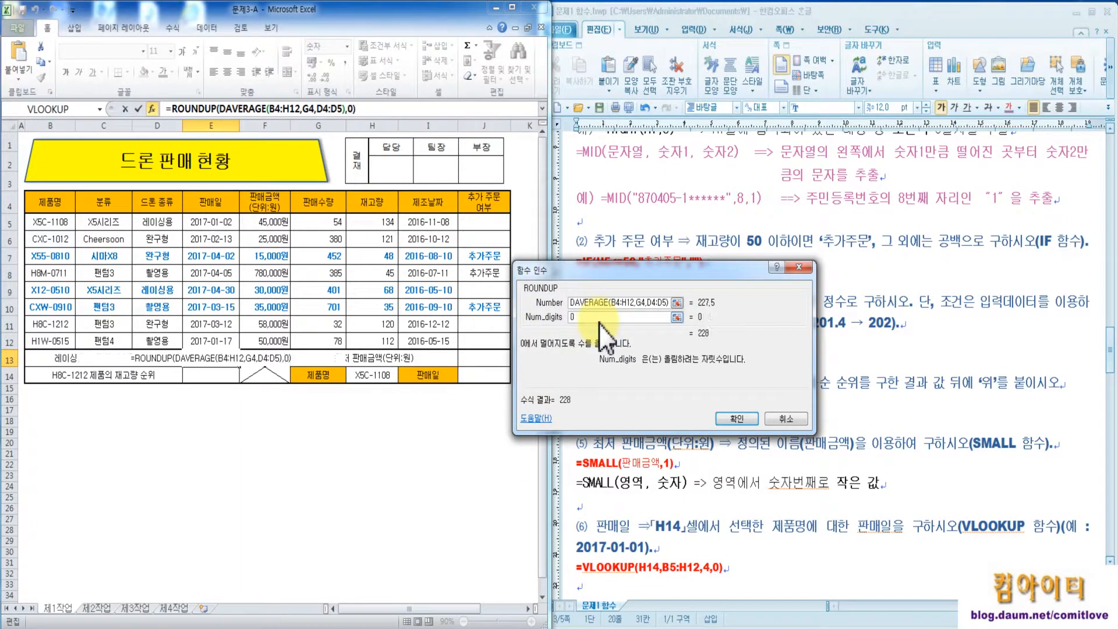
left_click(735, 418)
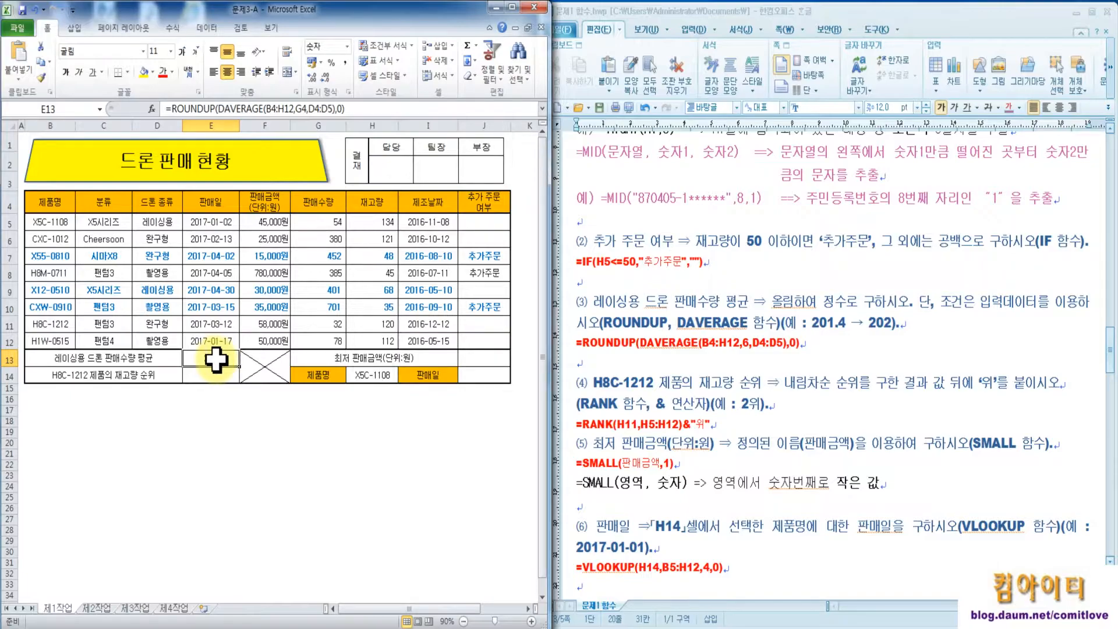
- Examine task (4) in the Hangul document, marking RANK, descending rank and stock quantity, and annotate it with "범위 (절대주소(F4))"
left_click(602, 332)
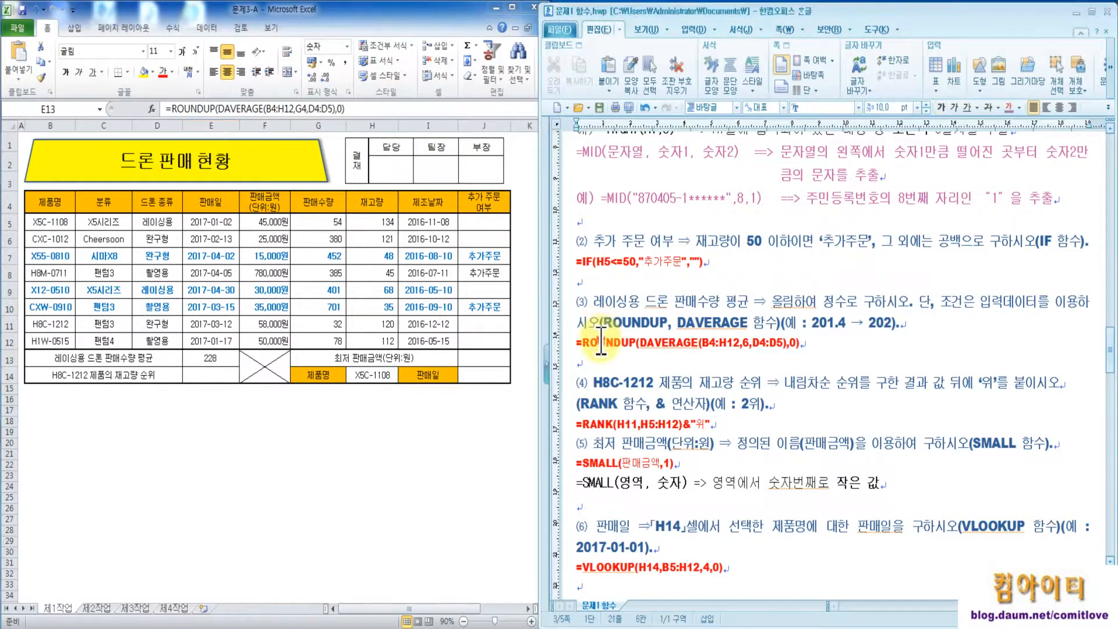
scroll(626, 344, "down", 5)
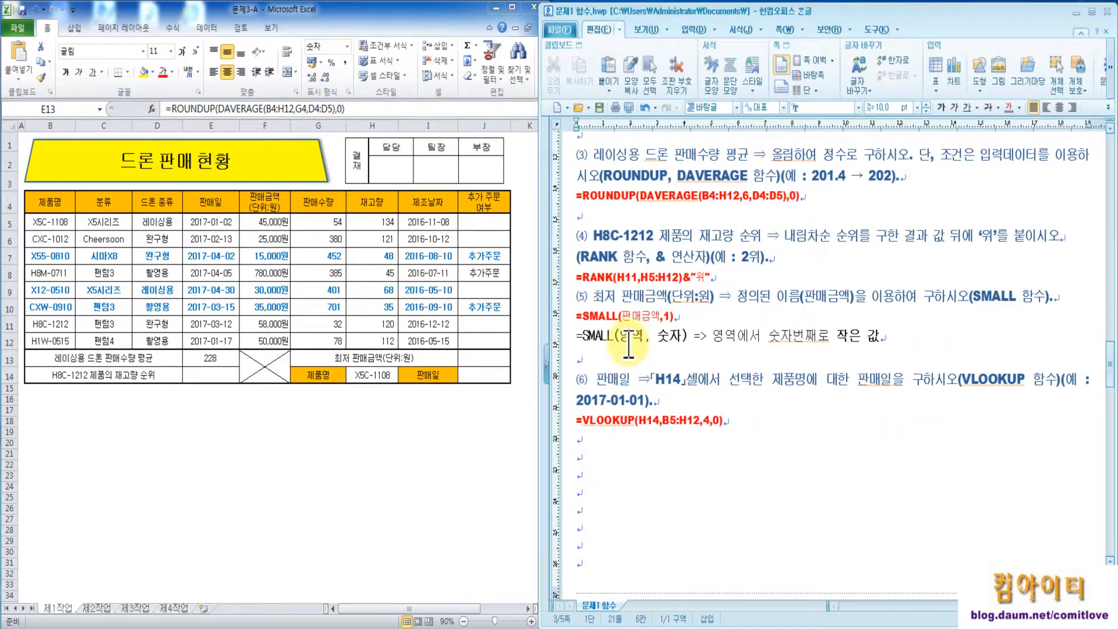
left_click(627, 280)
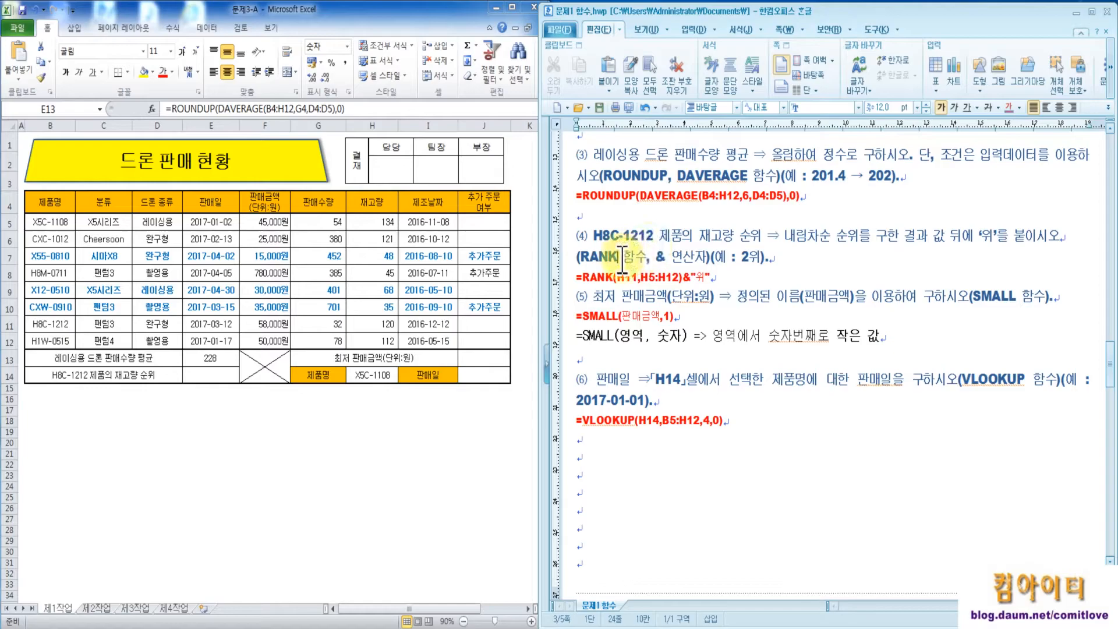
mouse_move(623, 260)
left_mouse_down()
mouse_move(599, 271)
mouse_move(605, 238)
left_mouse_up()
mouse_move(860, 216)
left_mouse_down()
mouse_move(832, 224)
mouse_move(834, 245)
mouse_move(847, 236)
left_mouse_up()
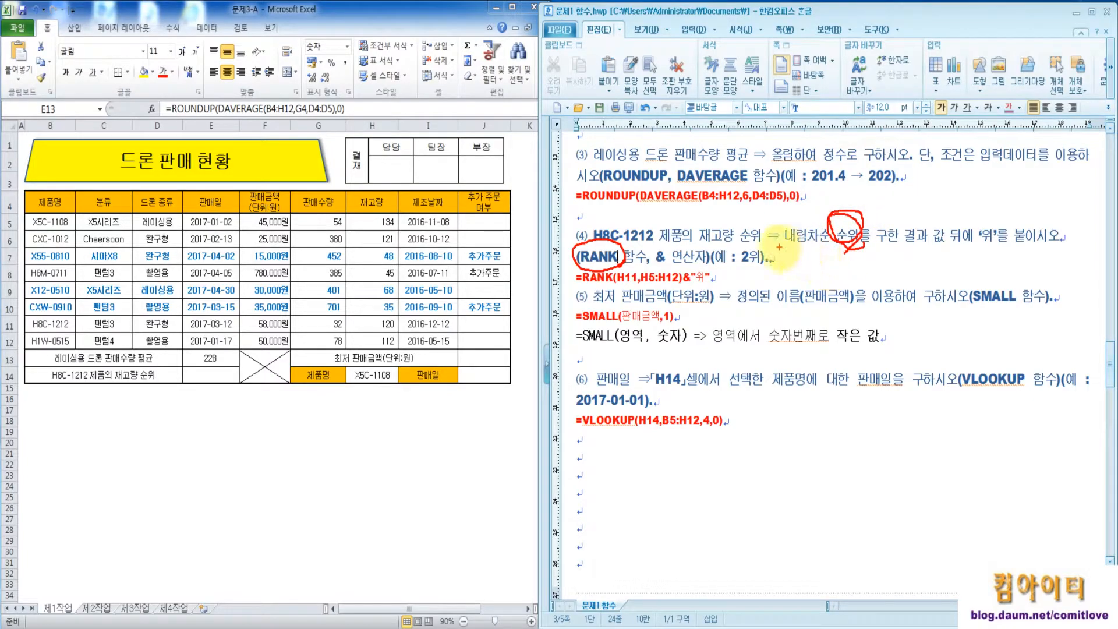
left_click_drag(828, 248, 772, 249)
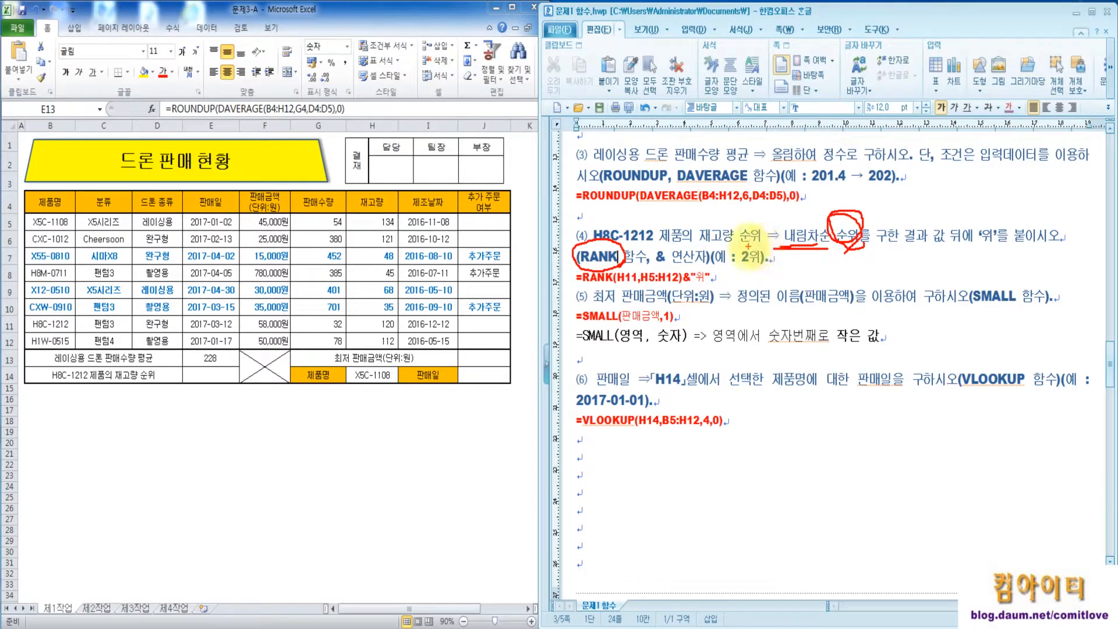
mouse_move(725, 224)
left_mouse_down()
mouse_move(701, 220)
mouse_move(739, 244)
mouse_move(705, 223)
mouse_move(783, 179)
mouse_move(772, 225)
left_mouse_up()
left_click_drag(783, 174, 794, 190)
left_click_drag(779, 203, 809, 214)
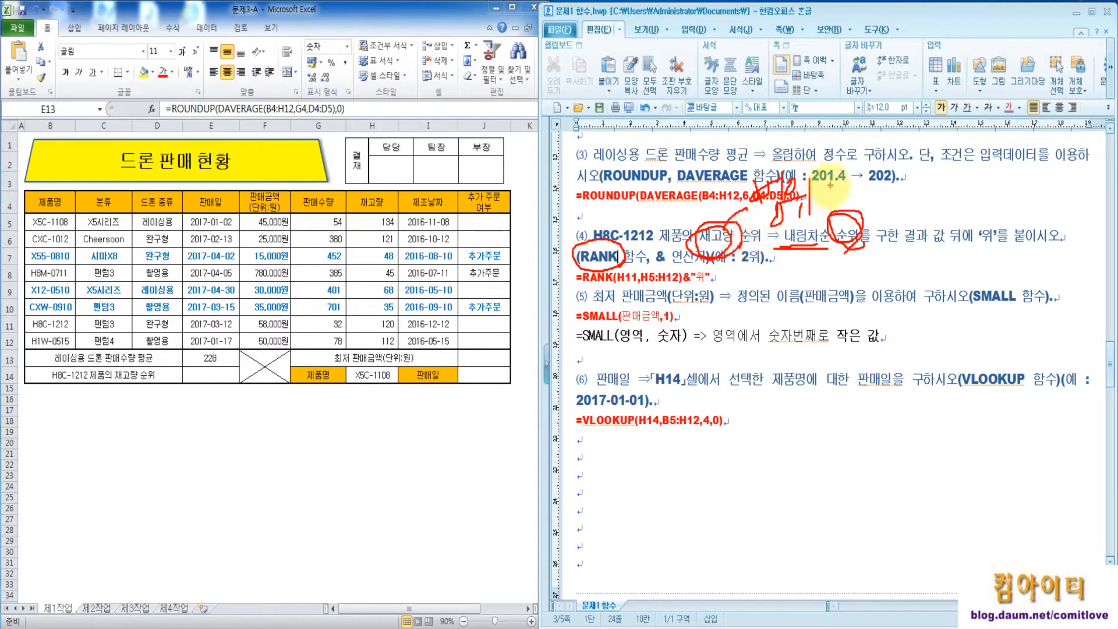
mouse_move(843, 162)
left_mouse_down()
mouse_move(837, 204)
mouse_move(880, 174)
left_mouse_up()
mouse_move(881, 158)
left_mouse_down()
mouse_move(886, 213)
mouse_move(895, 180)
mouse_move(897, 193)
left_mouse_up()
mouse_move(900, 171)
left_mouse_down()
mouse_move(898, 197)
mouse_move(968, 192)
left_mouse_up()
mouse_move(956, 193)
left_mouse_down()
mouse_move(956, 204)
mouse_move(972, 204)
left_mouse_up()
mouse_move(985, 162)
left_mouse_down()
mouse_move(987, 206)
mouse_move(1008, 162)
mouse_move(989, 199)
left_mouse_up()
mouse_move(992, 190)
left_mouse_down()
mouse_move(1029, 191)
mouse_move(1018, 201)
left_mouse_up()
mouse_move(1026, 152)
left_mouse_down()
mouse_move(1023, 205)
mouse_move(1052, 178)
mouse_move(1040, 207)
left_mouse_up()
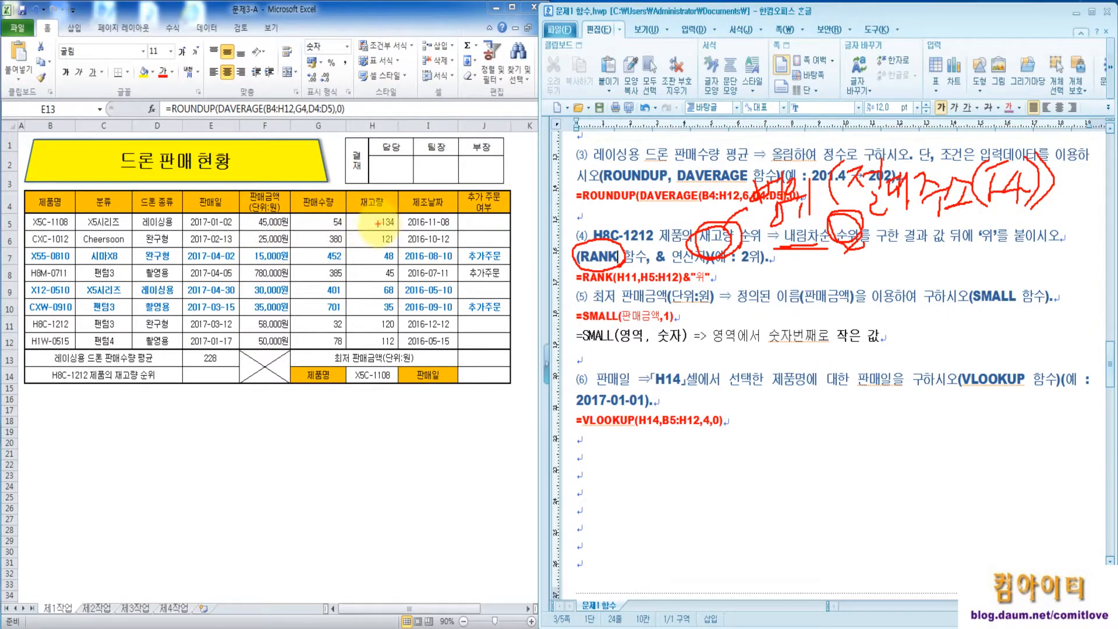
- Mark the stock quantities compared down H5:H12, emphasize the absolute-address note, and clear the annotations
mouse_move(379, 215)
left_mouse_down()
mouse_move(397, 225)
mouse_move(392, 348)
left_mouse_up()
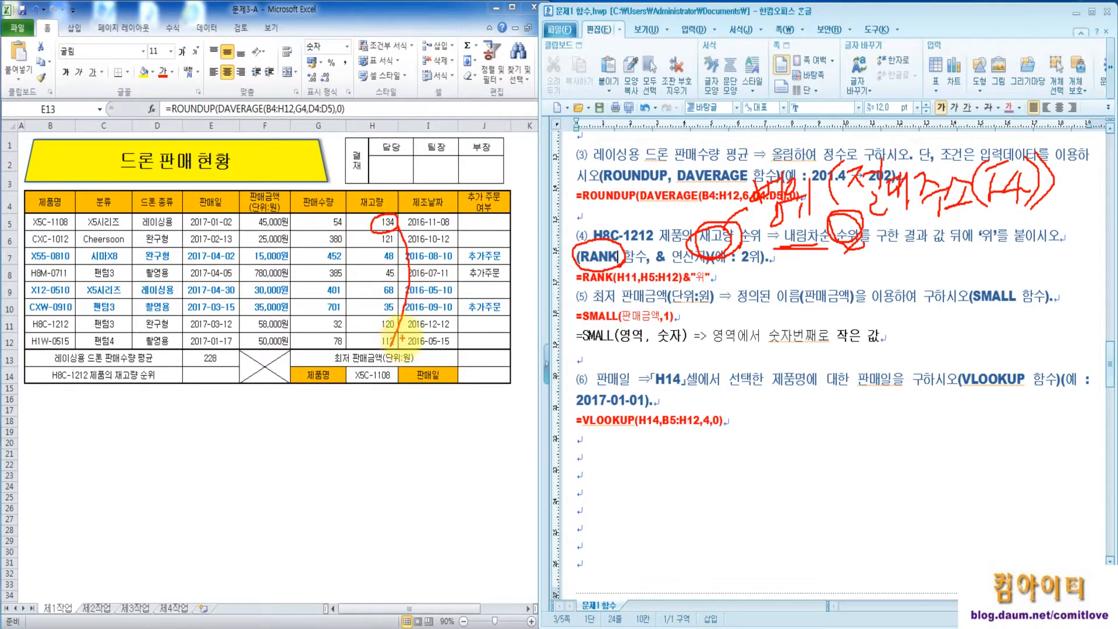
mouse_move(397, 247)
left_mouse_down()
mouse_move(385, 249)
mouse_move(408, 248)
mouse_move(402, 352)
left_mouse_up()
mouse_move(397, 269)
left_mouse_down()
mouse_move(374, 257)
mouse_move(393, 261)
left_mouse_up()
left_click_drag(405, 219, 407, 364)
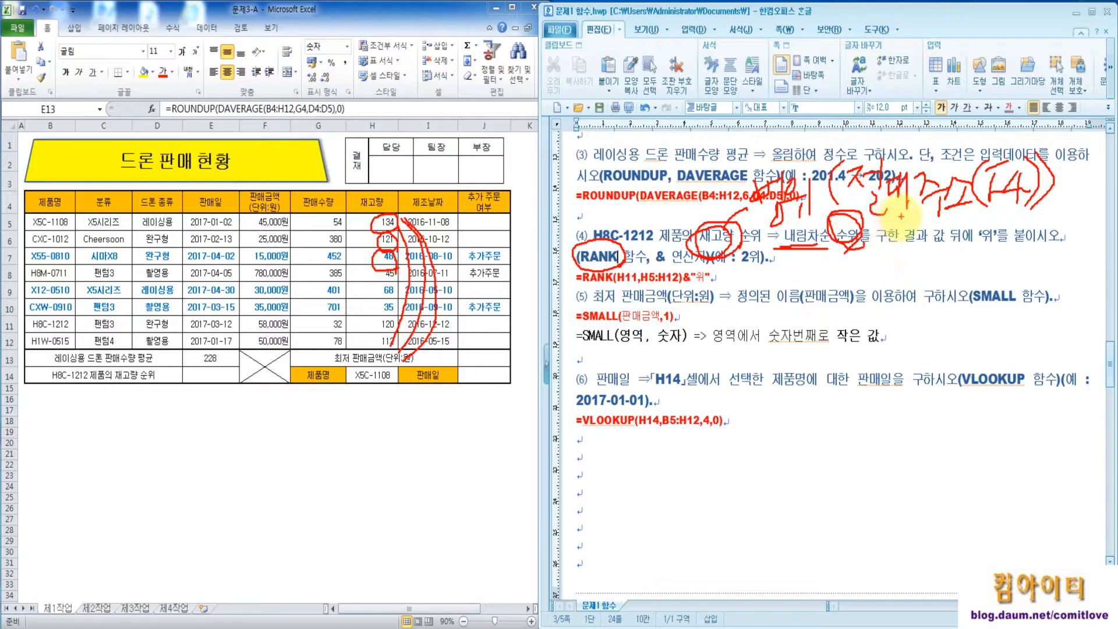
left_click_drag(873, 211, 985, 205)
mouse_move(854, 157)
left_mouse_down()
mouse_move(852, 134)
mouse_move(854, 158)
left_mouse_up()
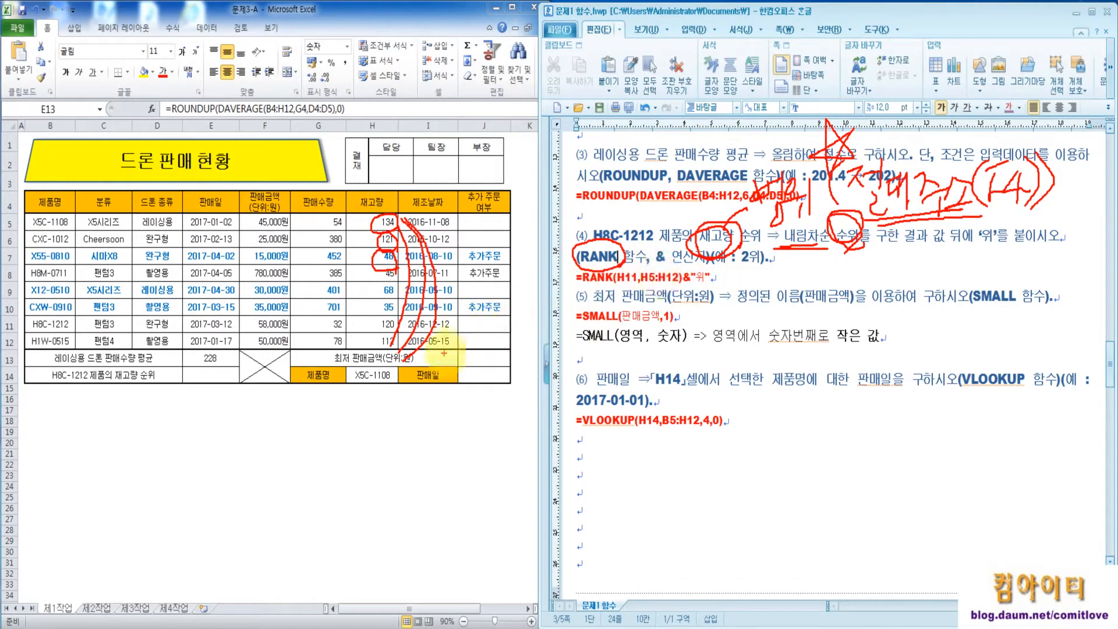
key("Escape")
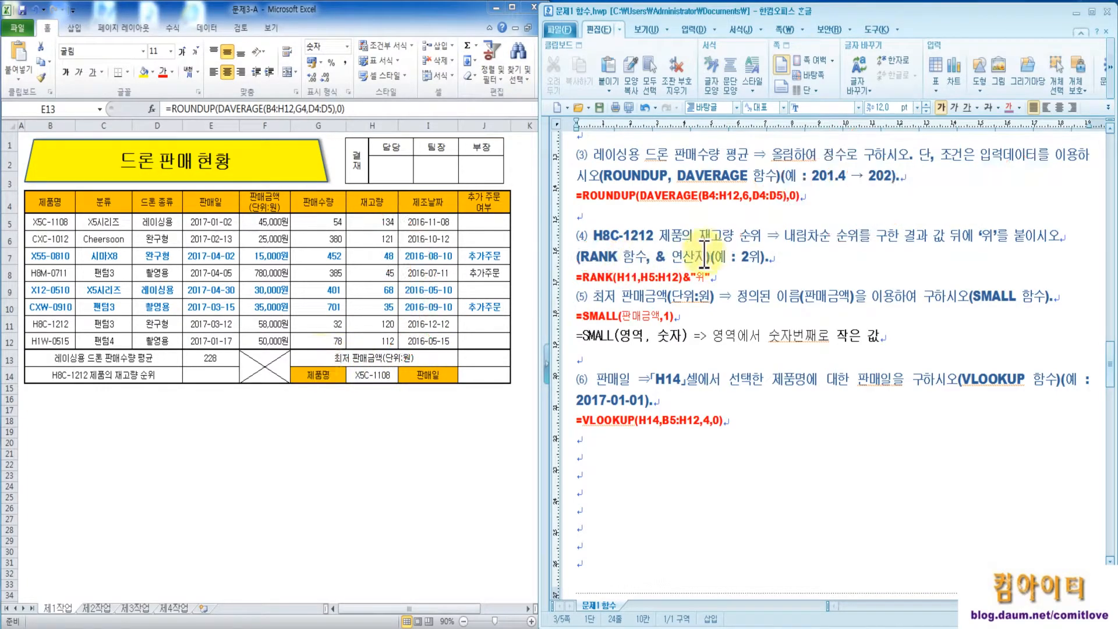
- Start a RANK formula in E14 for the H8C-1212 stock rank and open its function arguments
left_click(211, 376)
left_click(209, 377)
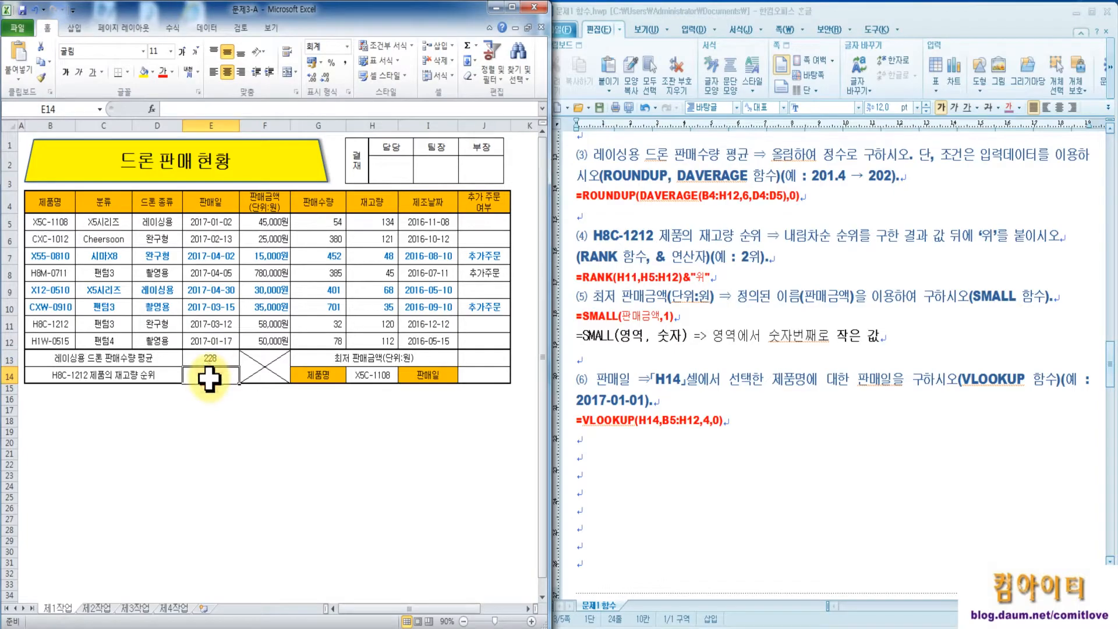
type("=")
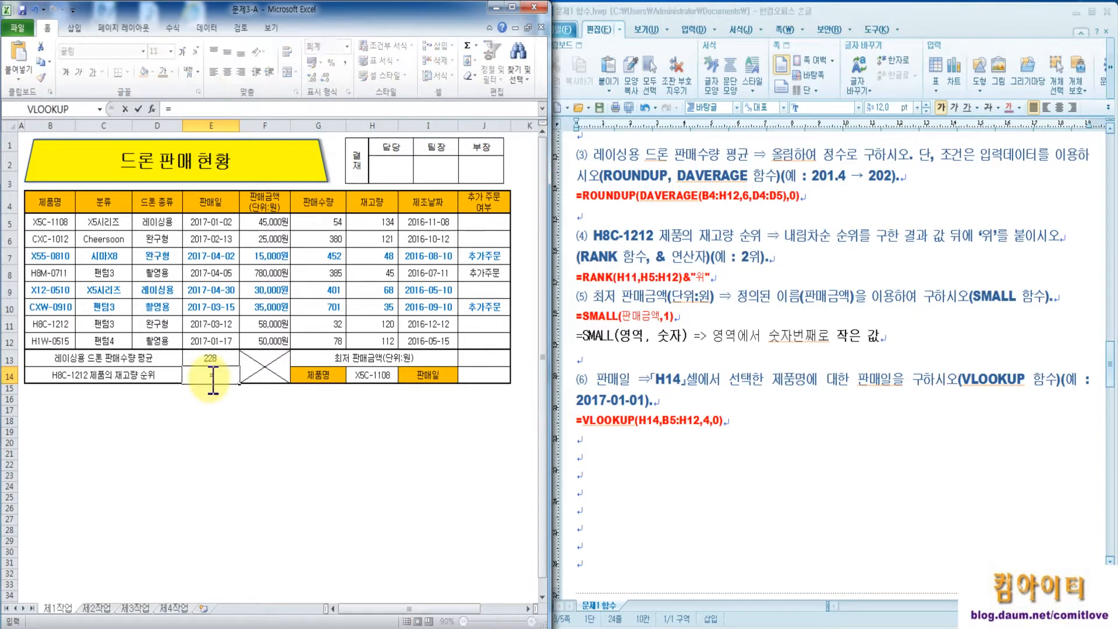
type("r")
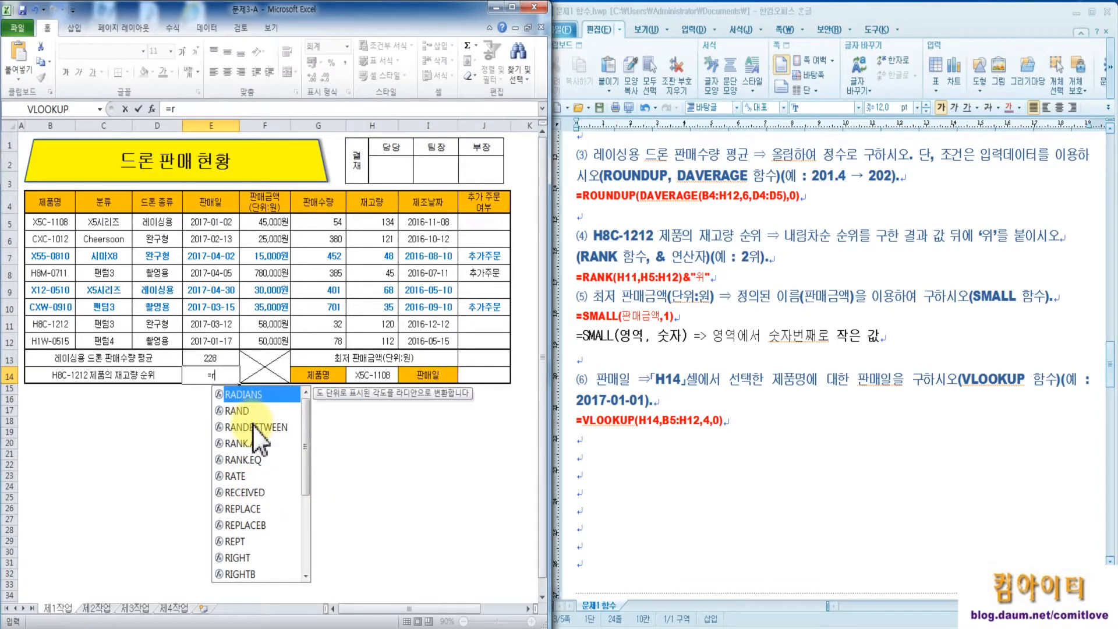
type("a")
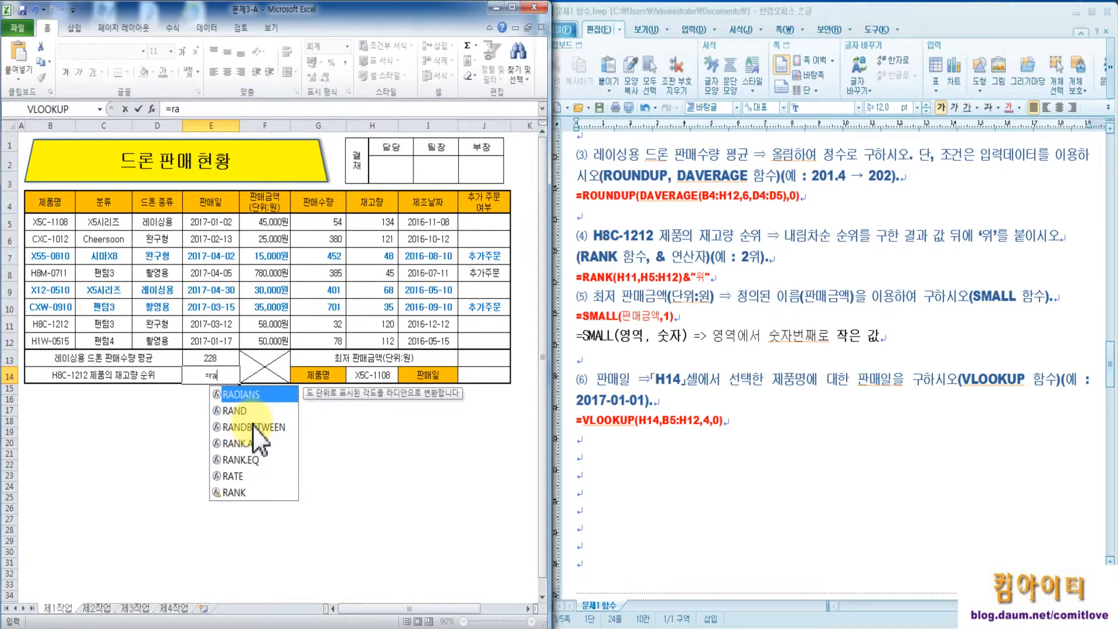
double_click(249, 494)
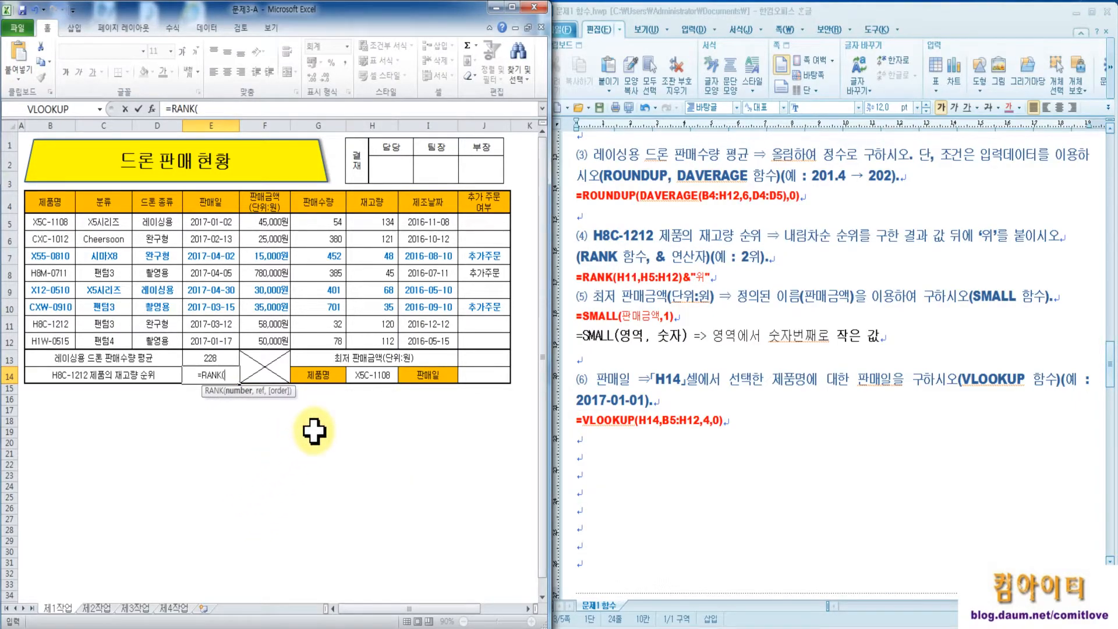
left_click(151, 109)
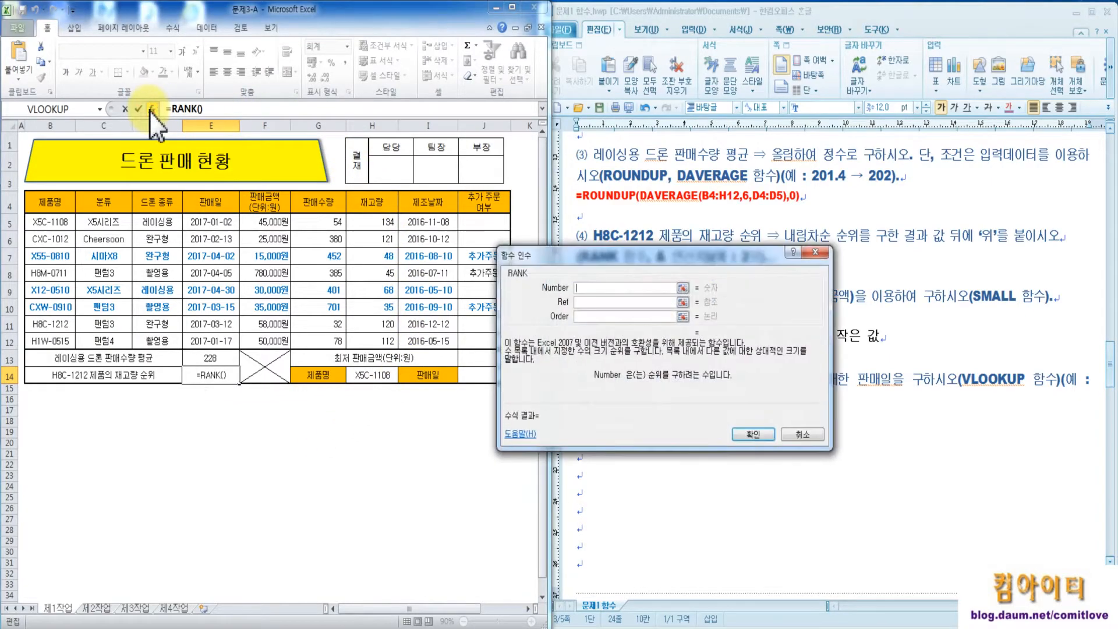
- Try H5 as the Number argument of the RANK function
left_click_drag(554, 261, 454, 276)
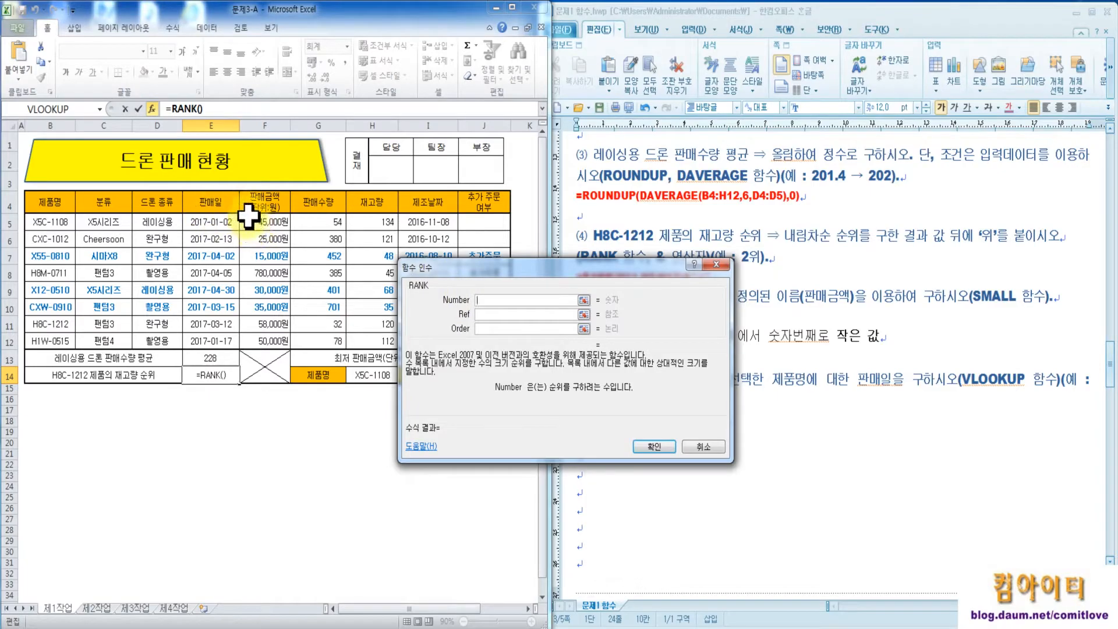
left_click_drag(439, 272, 455, 235)
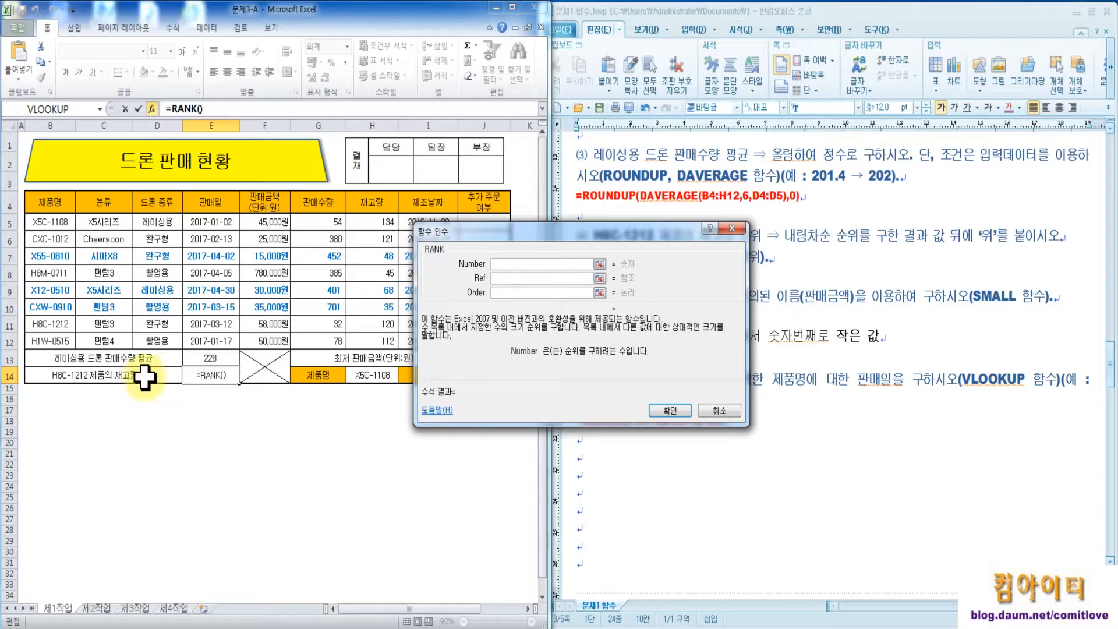
left_click(374, 221)
left_click_drag(479, 233, 573, 196)
left_click(599, 243)
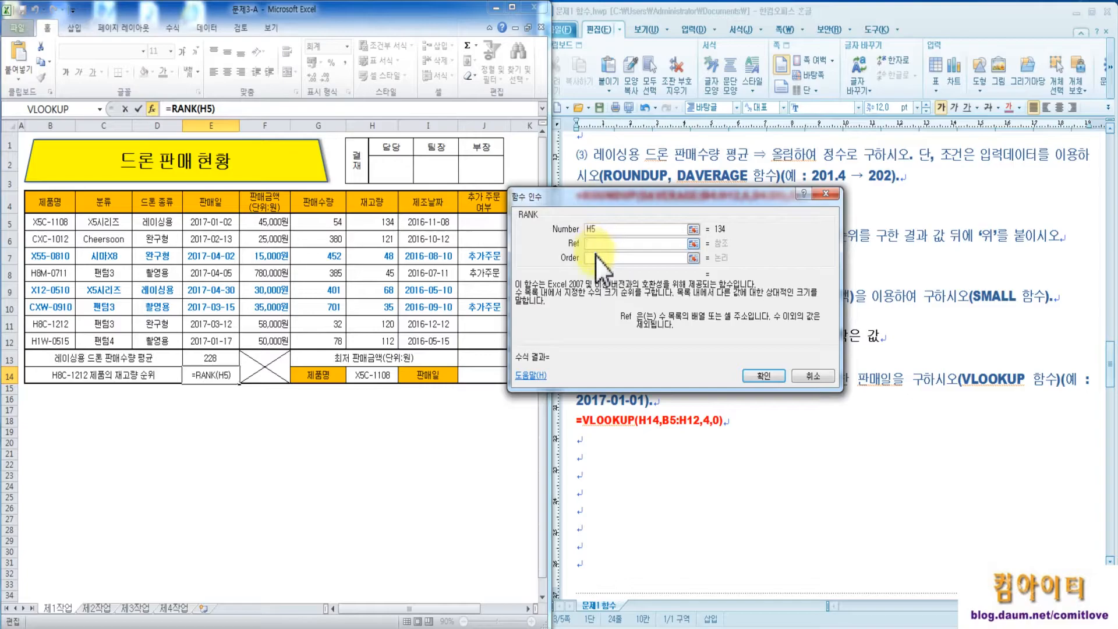
- Mark the stock quantities and the H8C-1212 label, clear the annotations, and empty the RANK function's Number argument
mouse_move(397, 335)
left_mouse_down()
mouse_move(383, 353)
mouse_move(350, 318)
mouse_move(351, 245)
mouse_move(381, 208)
mouse_move(400, 248)
mouse_move(387, 353)
left_mouse_up()
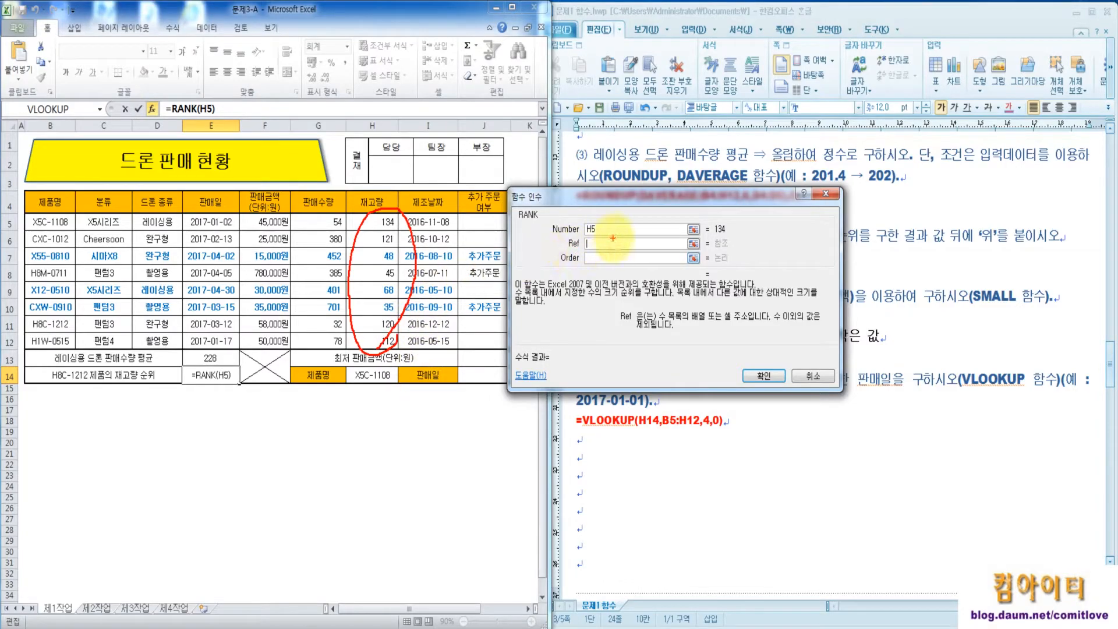
mouse_move(396, 229)
left_mouse_down()
mouse_move(370, 226)
mouse_move(399, 214)
mouse_move(392, 230)
left_mouse_up()
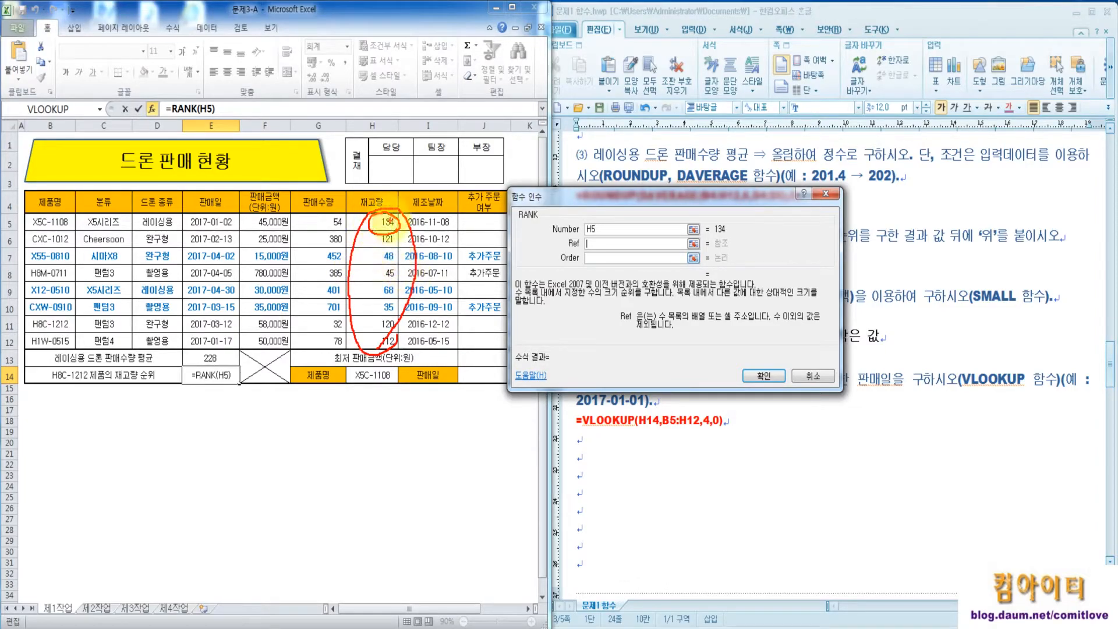
mouse_move(36, 365)
left_mouse_down()
mouse_move(39, 389)
mouse_move(87, 391)
mouse_move(76, 367)
mouse_move(40, 368)
left_mouse_up()
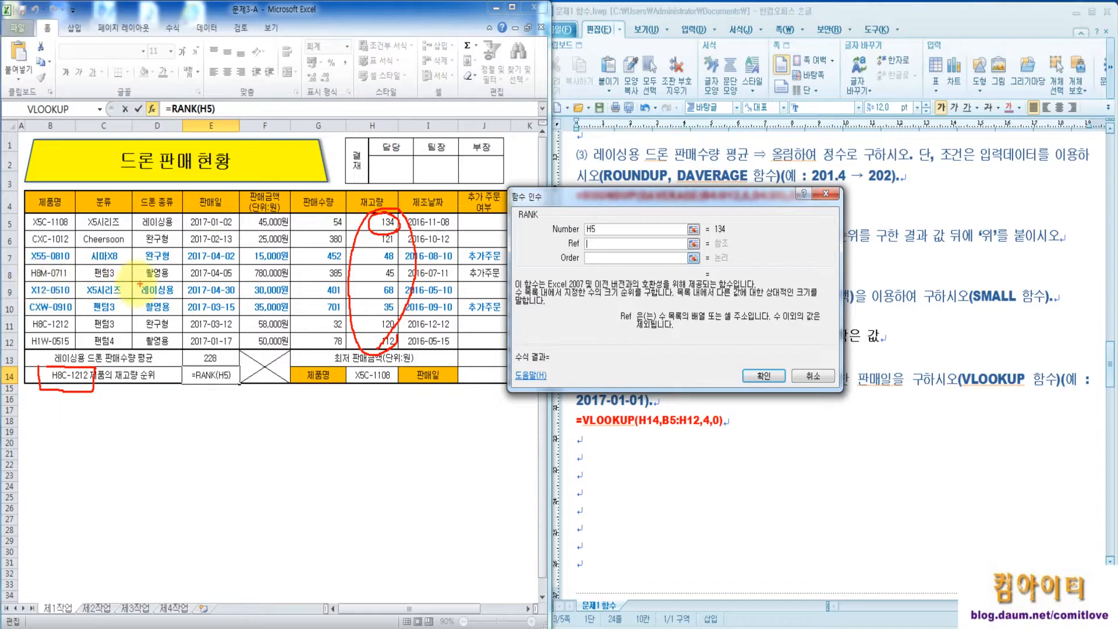
mouse_move(371, 270)
left_mouse_down()
mouse_move(379, 283)
mouse_move(398, 274)
mouse_move(383, 262)
mouse_move(368, 277)
mouse_move(397, 272)
mouse_move(391, 216)
mouse_move(407, 303)
mouse_move(387, 352)
mouse_move(405, 240)
left_mouse_up()
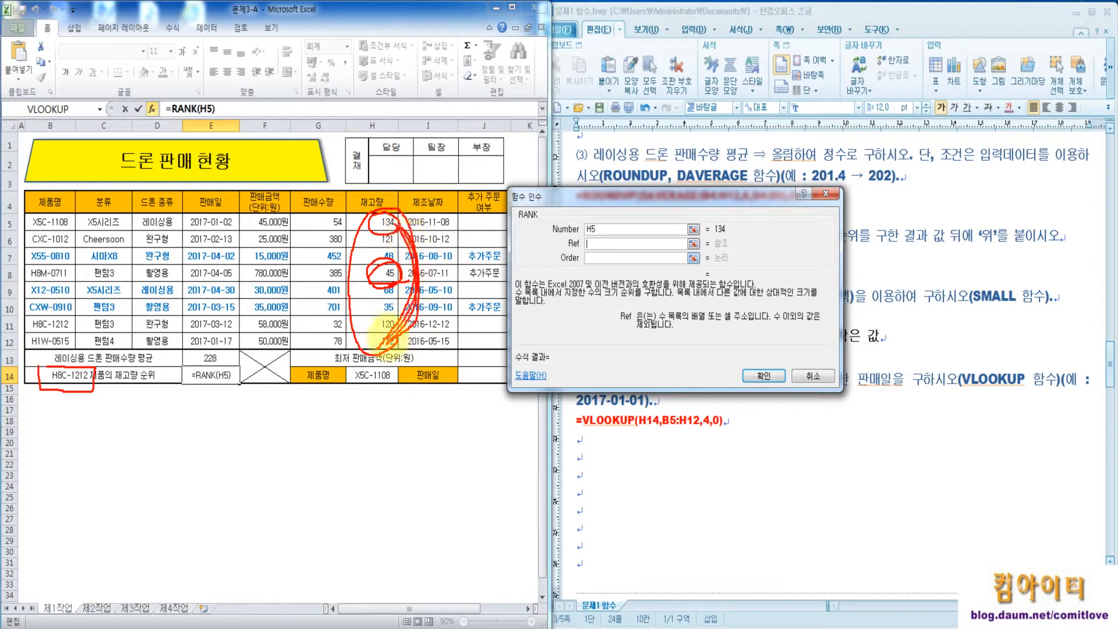
key("Escape")
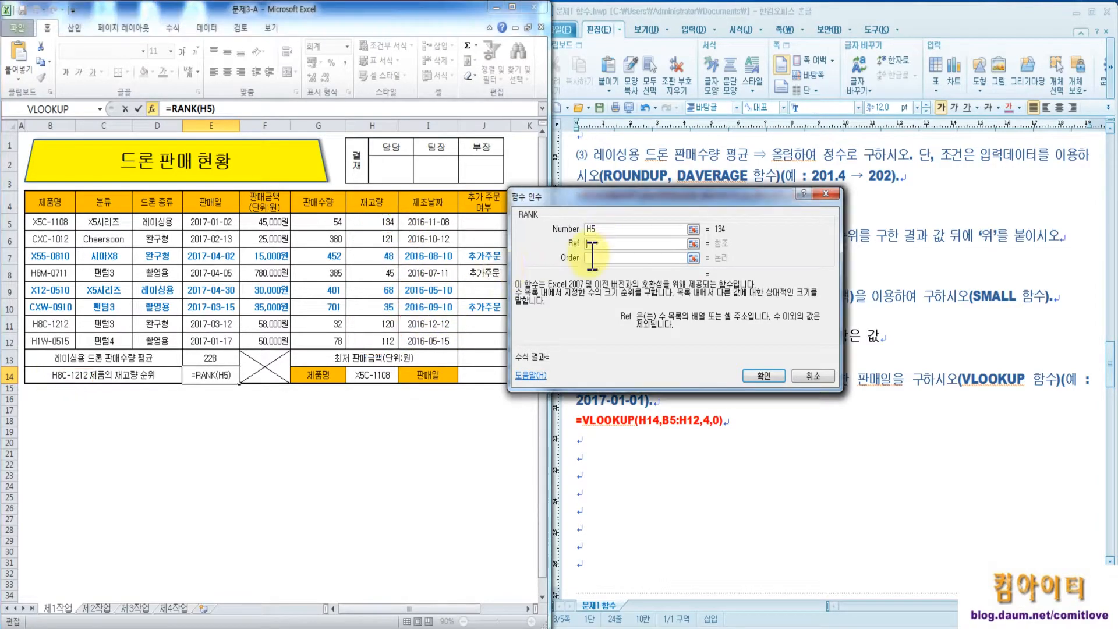
left_click_drag(613, 231, 575, 243)
key("Delete")
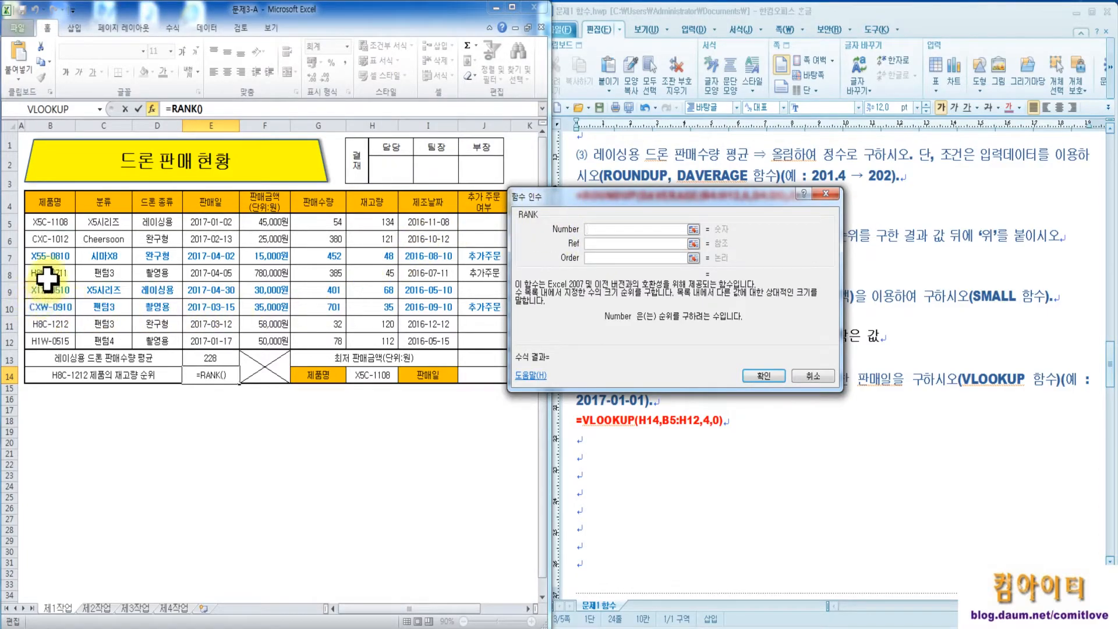
- Mark the H8C-1212 label, its product row with the stock quantity in H11, and the stock column H5:H12
mouse_move(84, 369)
left_mouse_down()
mouse_move(46, 380)
mouse_move(88, 384)
left_mouse_up()
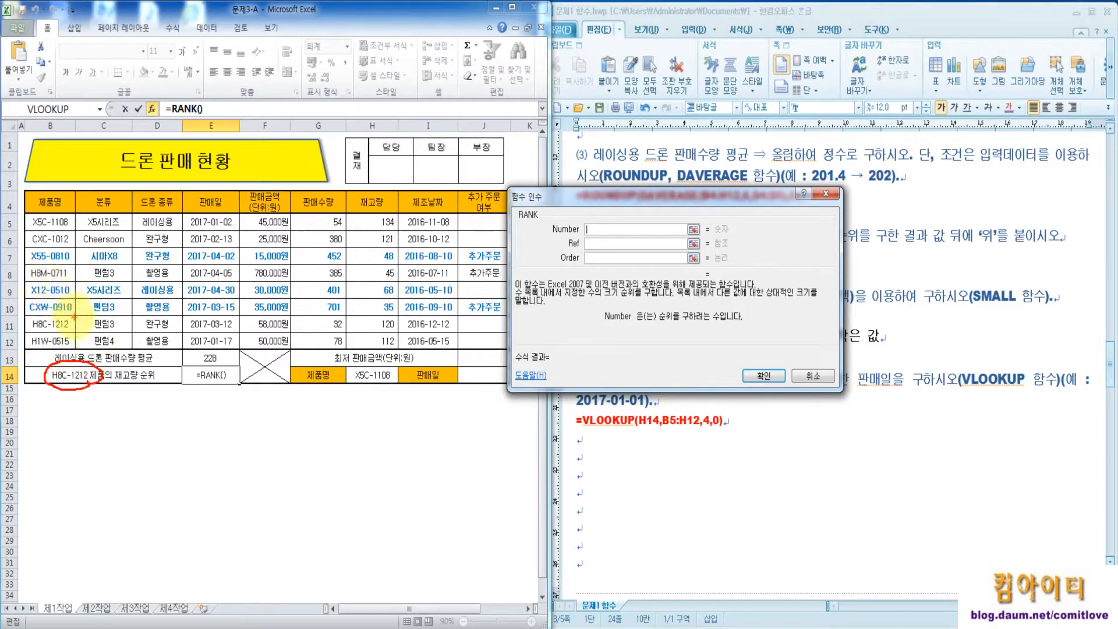
mouse_move(29, 333)
left_mouse_down()
mouse_move(339, 335)
mouse_move(374, 317)
mouse_move(385, 341)
left_mouse_up()
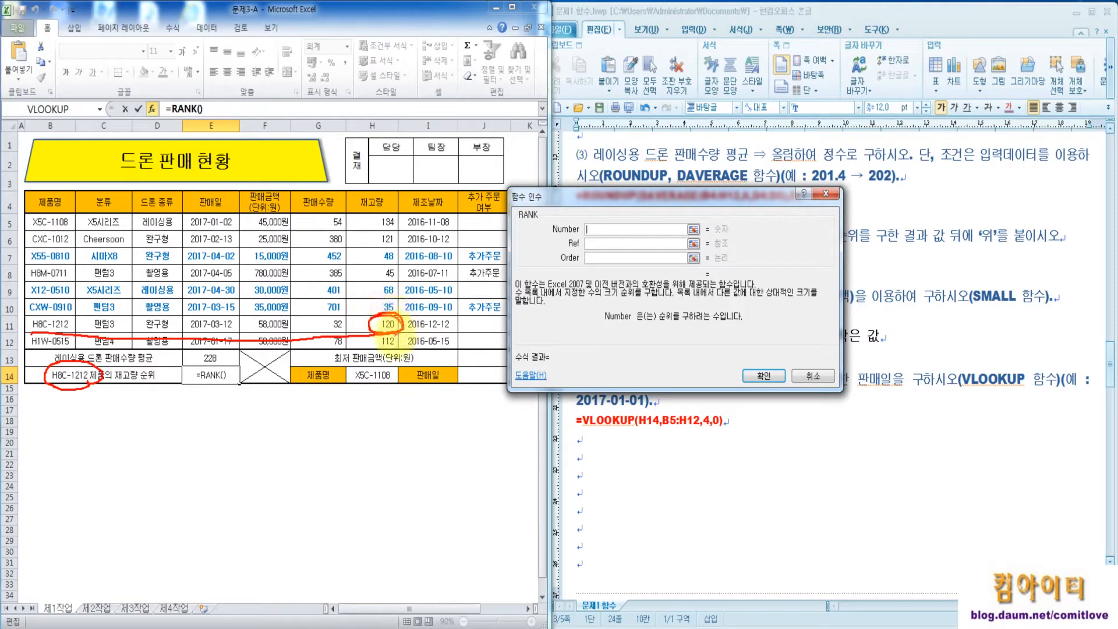
left_click_drag(396, 207, 408, 364)
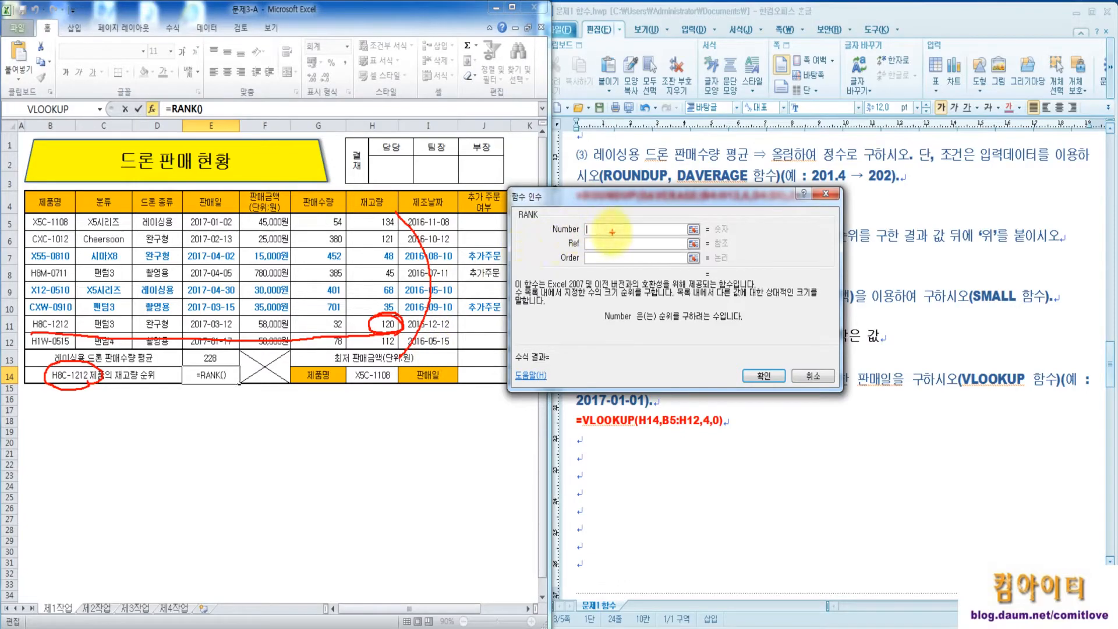
- Annotate the RANK function's Number and Ref arguments by hand, sketch a downward fill arrow from J5, and clear all annotations
mouse_move(596, 230)
left_mouse_down()
mouse_move(634, 212)
mouse_move(660, 217)
left_mouse_up()
mouse_move(668, 197)
left_mouse_down()
mouse_move(669, 221)
mouse_move(710, 207)
mouse_move(724, 224)
mouse_move(742, 198)
mouse_move(763, 227)
left_mouse_up()
mouse_move(575, 249)
left_mouse_down()
mouse_move(727, 262)
mouse_move(756, 321)
mouse_move(827, 272)
left_mouse_up()
left_click_drag(824, 309, 832, 320)
left_click_drag(840, 285, 854, 329)
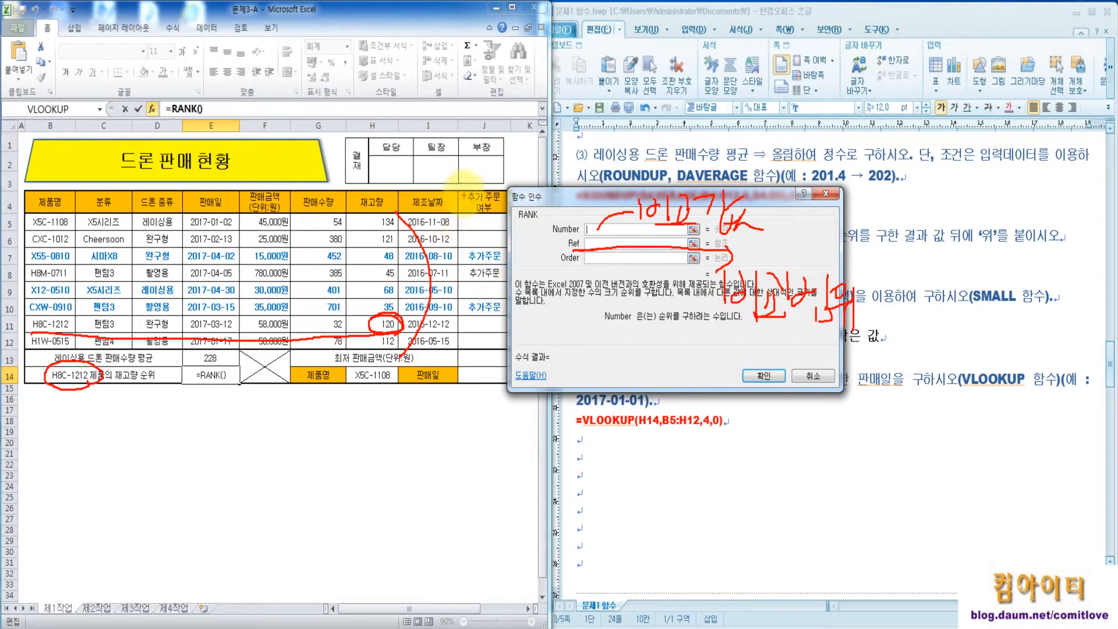
mouse_move(459, 216)
left_mouse_down()
mouse_move(481, 234)
mouse_move(459, 217)
mouse_move(481, 339)
mouse_move(504, 312)
left_mouse_up()
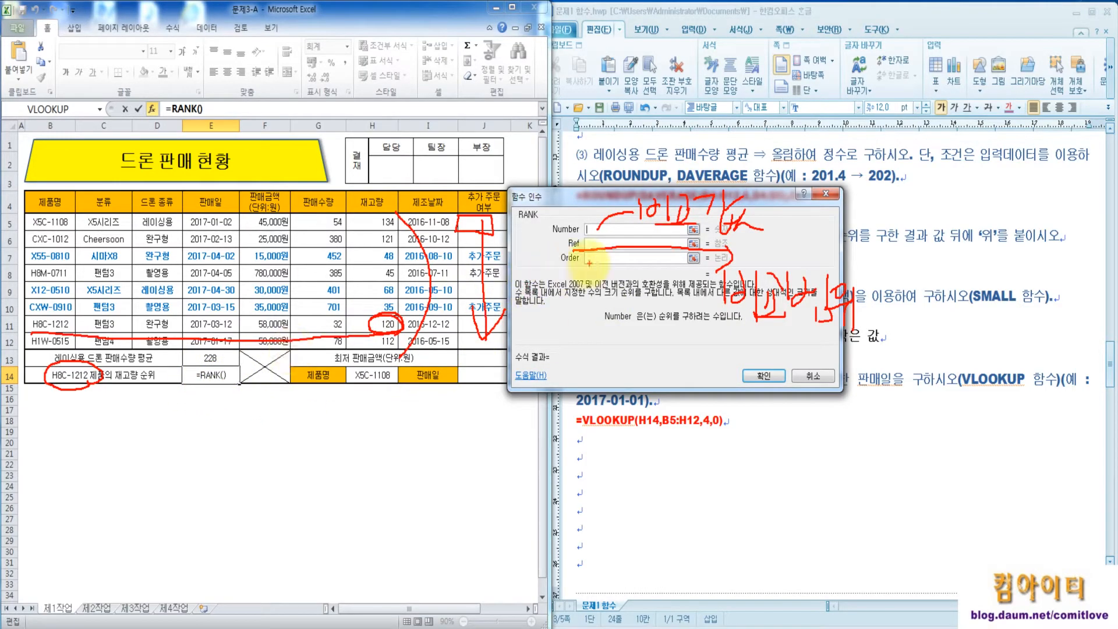
key("Escape")
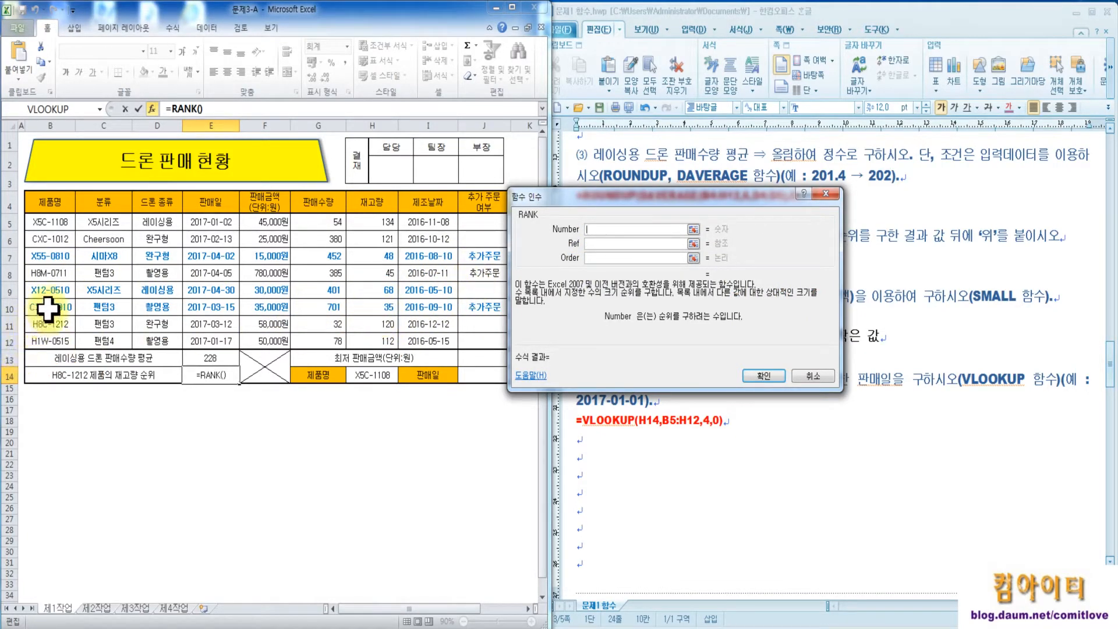
- Set the RANK arguments to Number H11 and Ref H5:H12, leave Order empty, and complete the formula
left_click(374, 324)
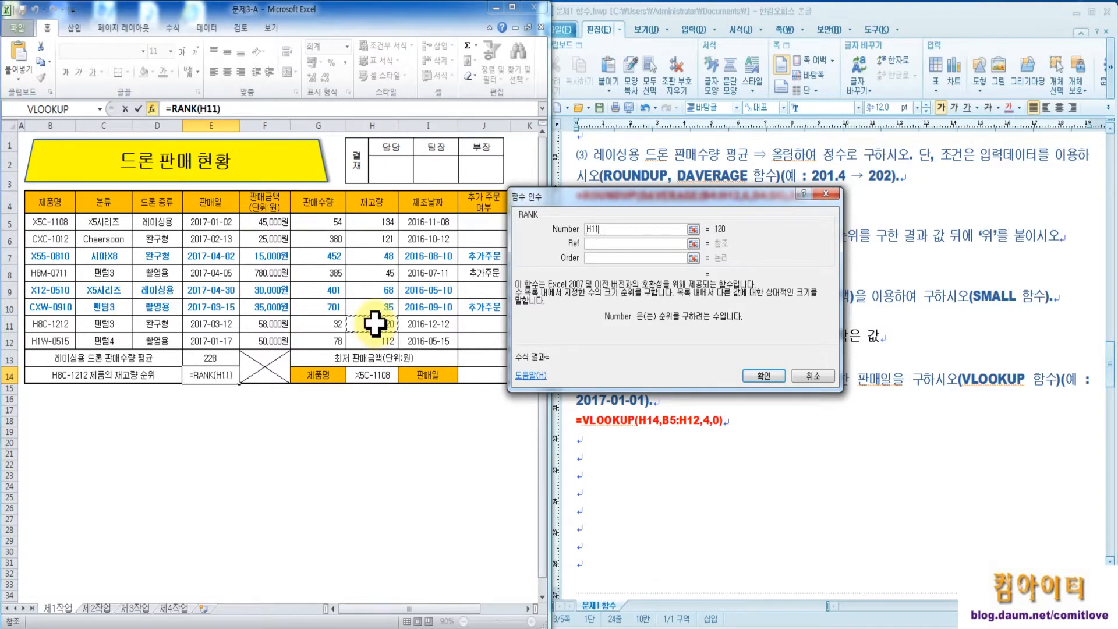
left_click(604, 243)
left_click(376, 220)
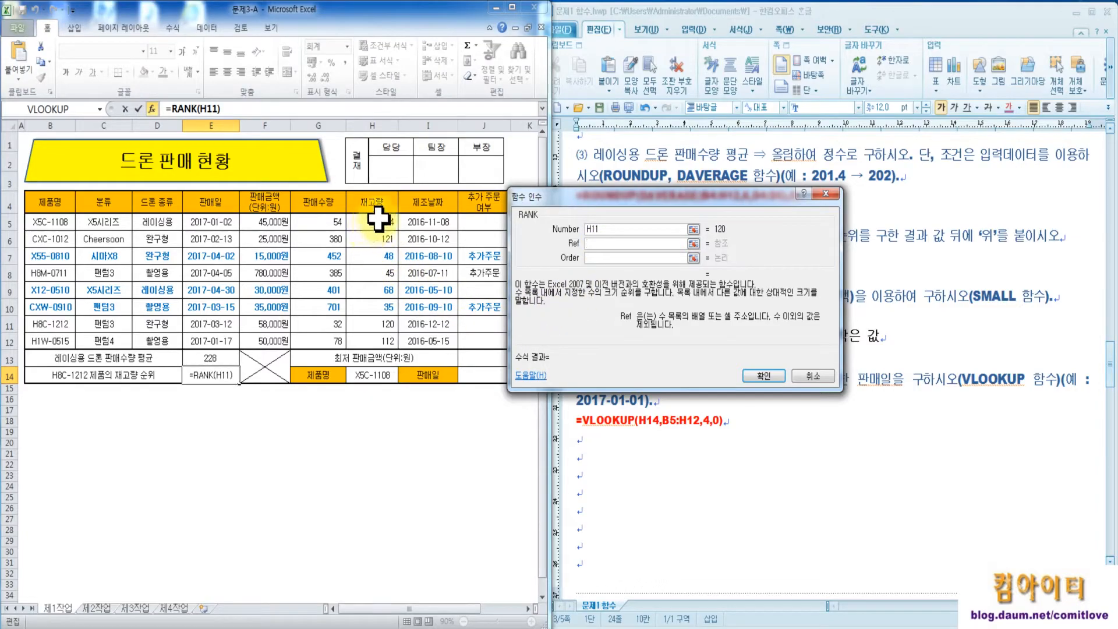
left_click_drag(378, 219, 374, 337)
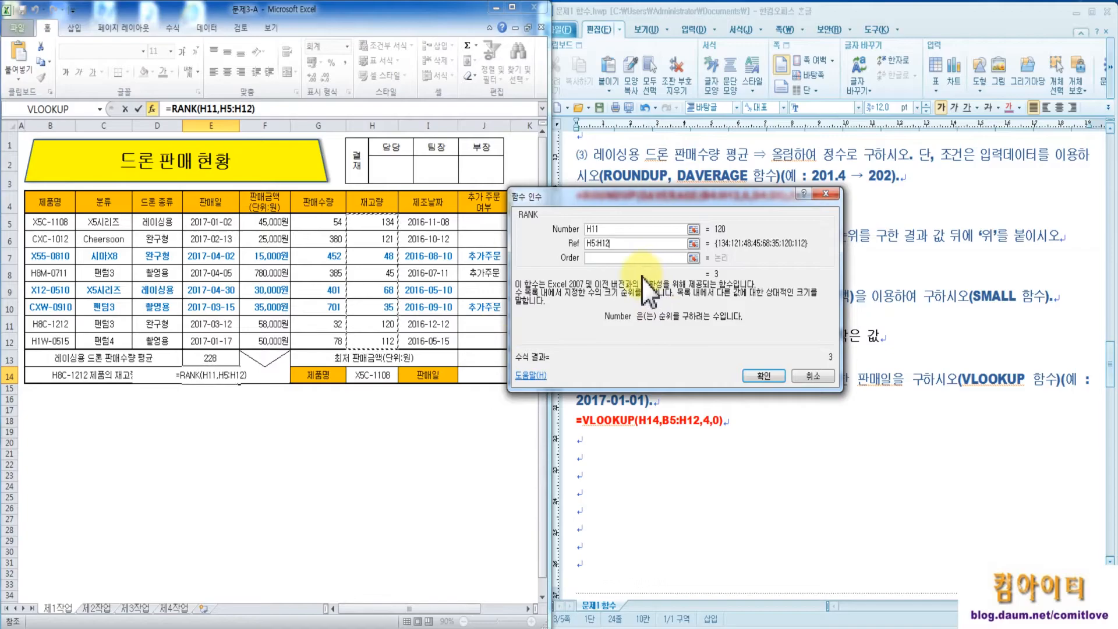
left_click(600, 258)
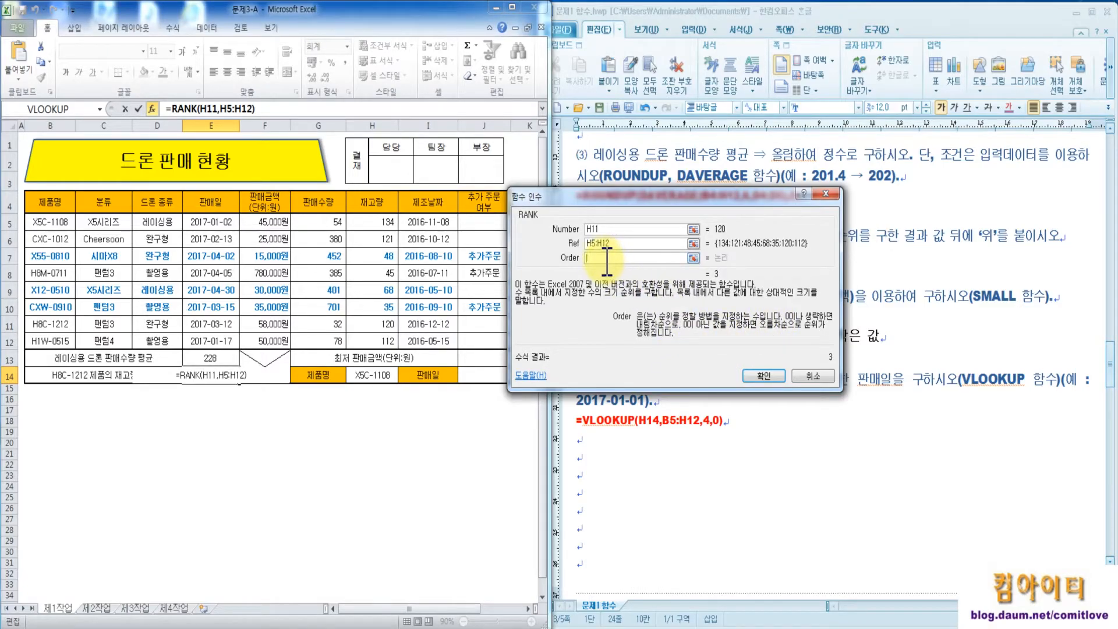
left_click_drag(666, 198, 783, 260)
left_click(762, 398)
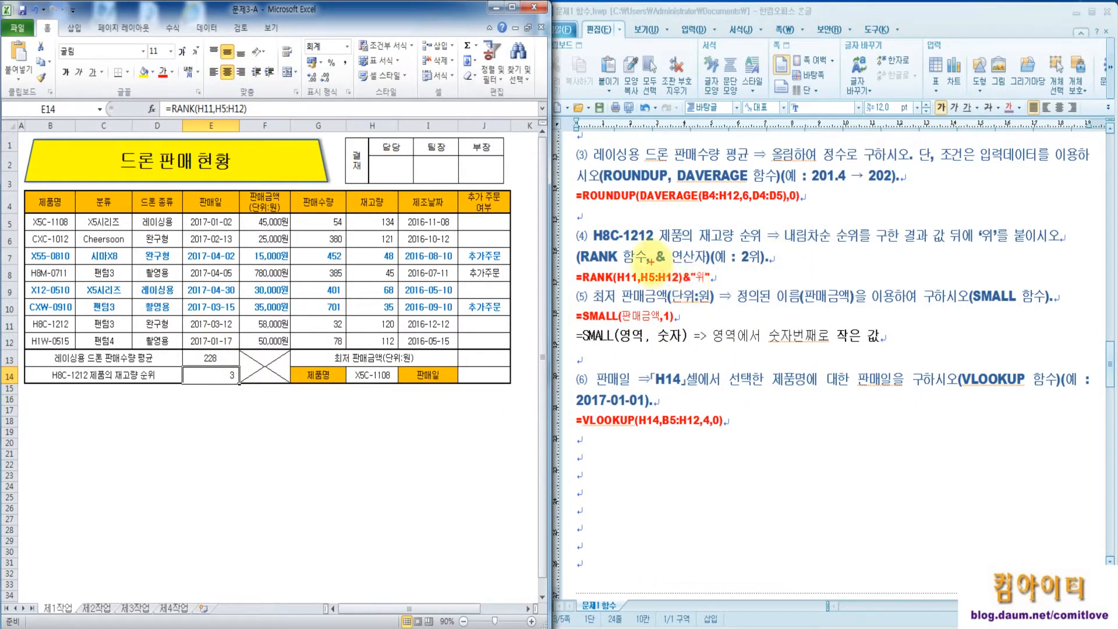
- Mark the & operator in task (4), clear the mark, and append &"위" to the RANK formula in E14
mouse_move(650, 247)
left_mouse_down()
mouse_move(650, 272)
mouse_move(718, 263)
mouse_move(648, 245)
left_mouse_up()
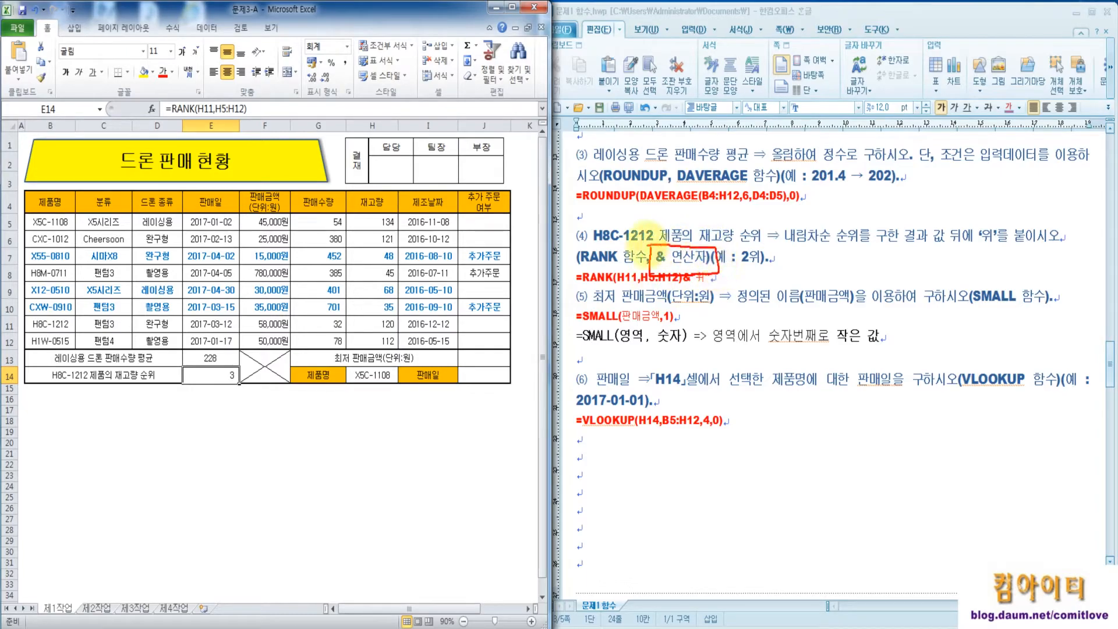
key("Escape")
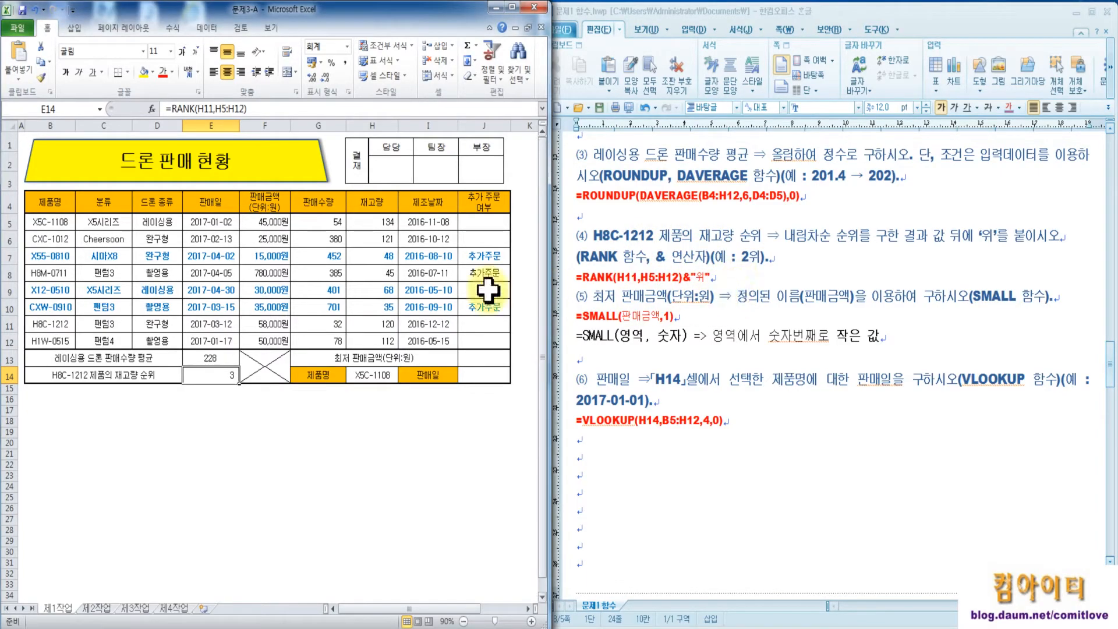
left_click(271, 108)
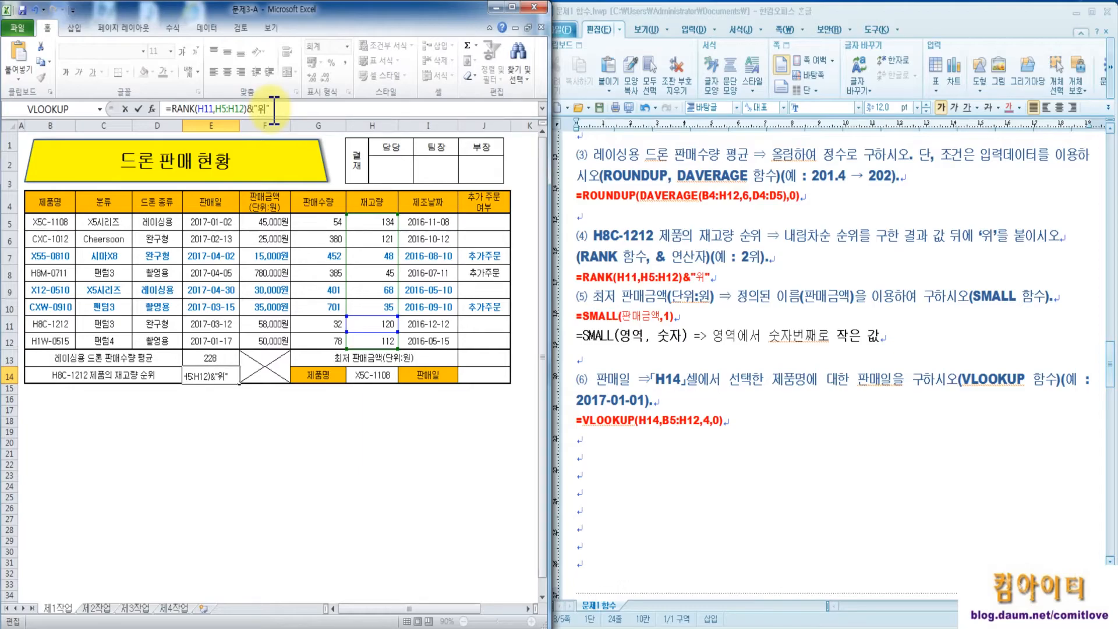
key("Return")
left_click(228, 359)
left_click(226, 371)
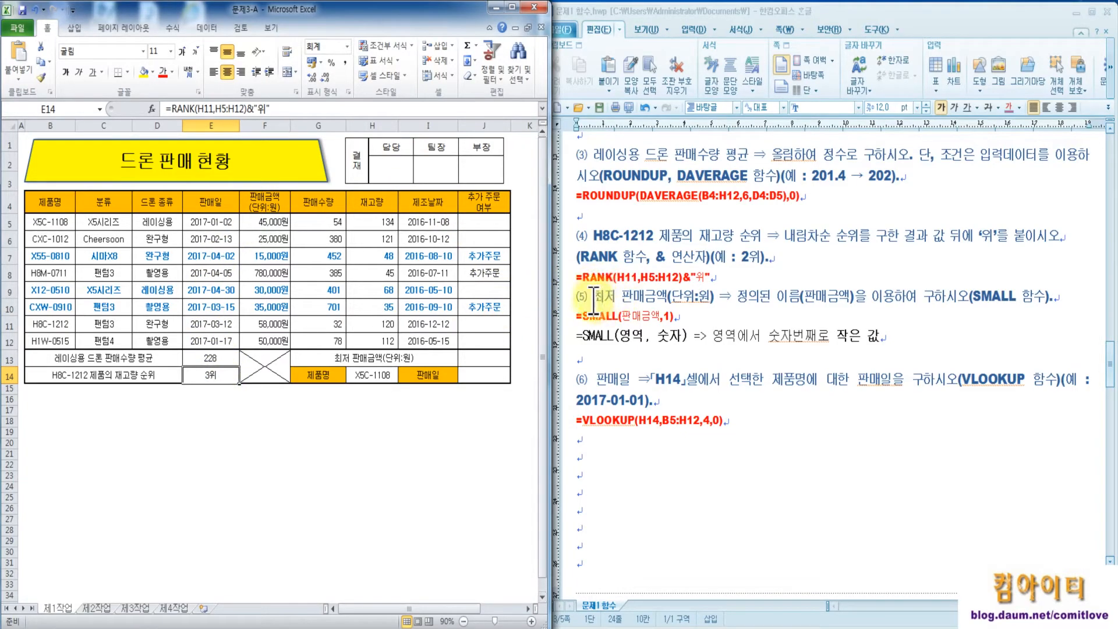
- Examine task (5) in the Hangul document, highlighting SMALL, the lowest sales amount (최저 판매금액), and the 1 in the sample formula
left_click_drag(972, 298, 1013, 298)
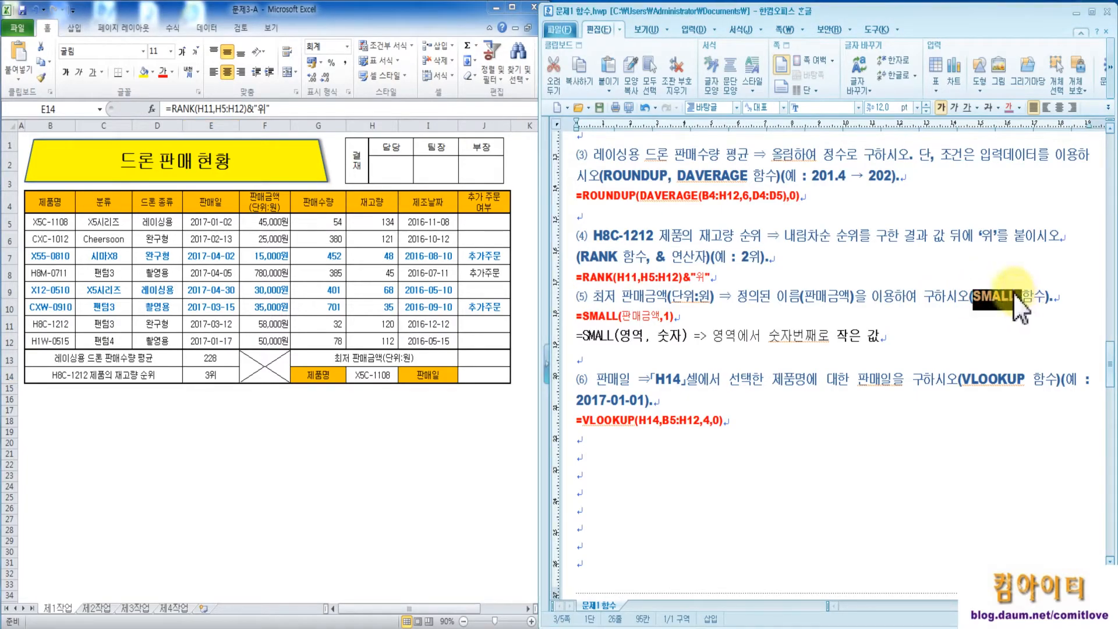
left_click(976, 273)
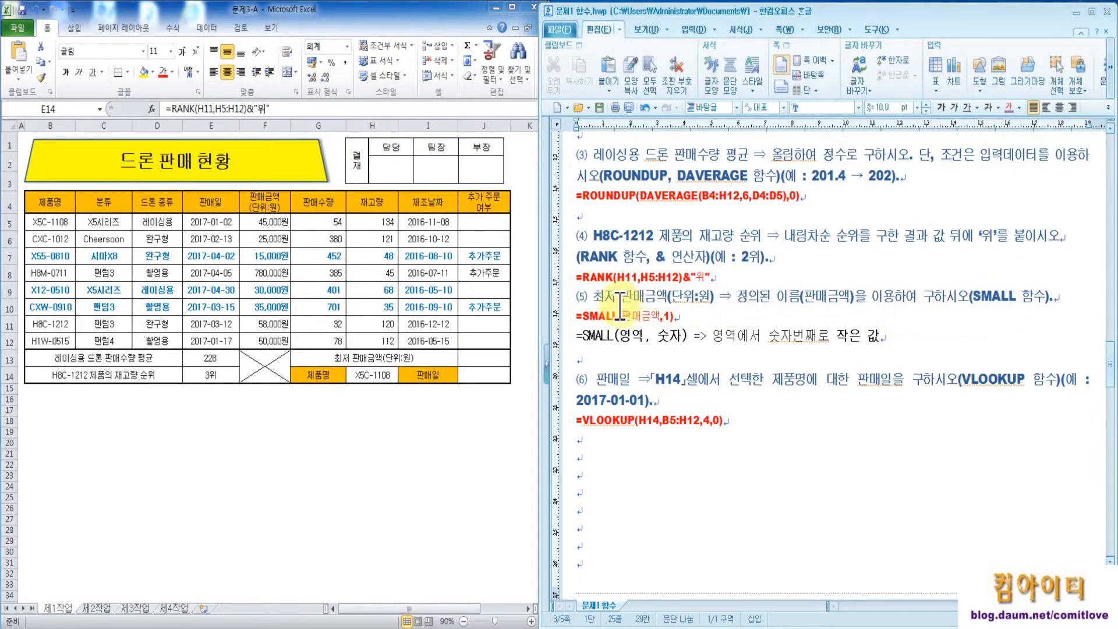
left_click_drag(593, 297, 667, 298)
left_click(735, 303)
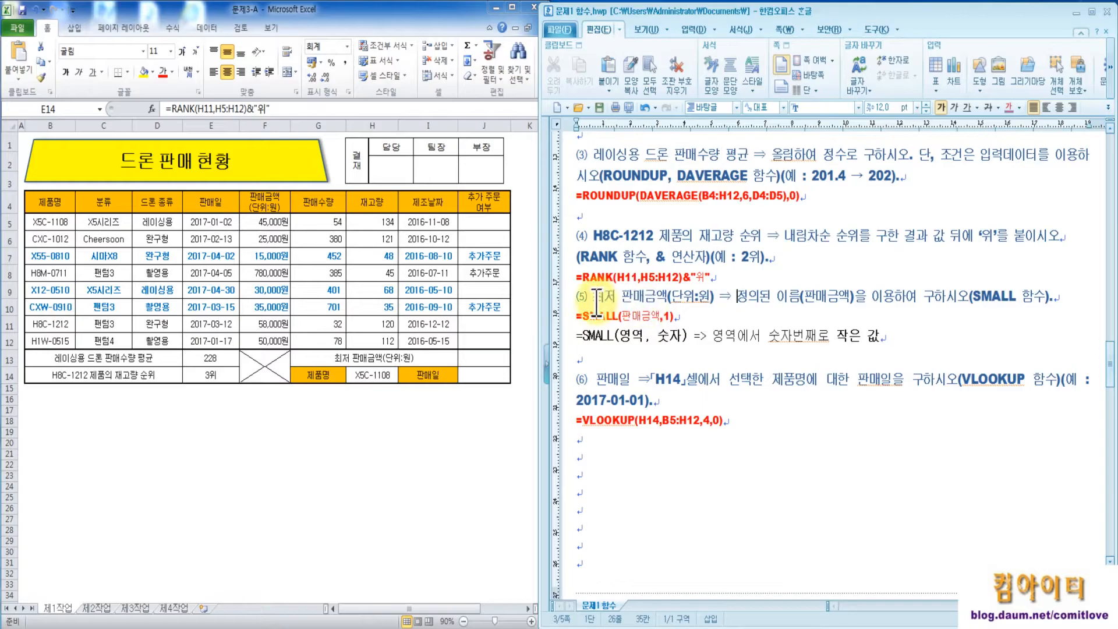
left_click_drag(593, 297, 671, 303)
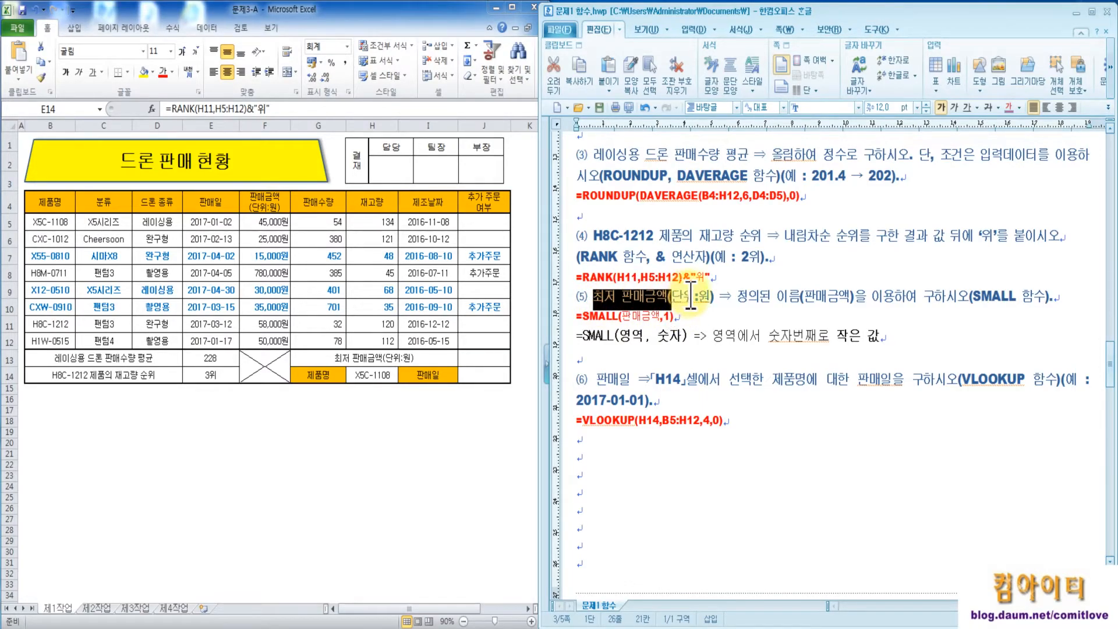
left_click(688, 297)
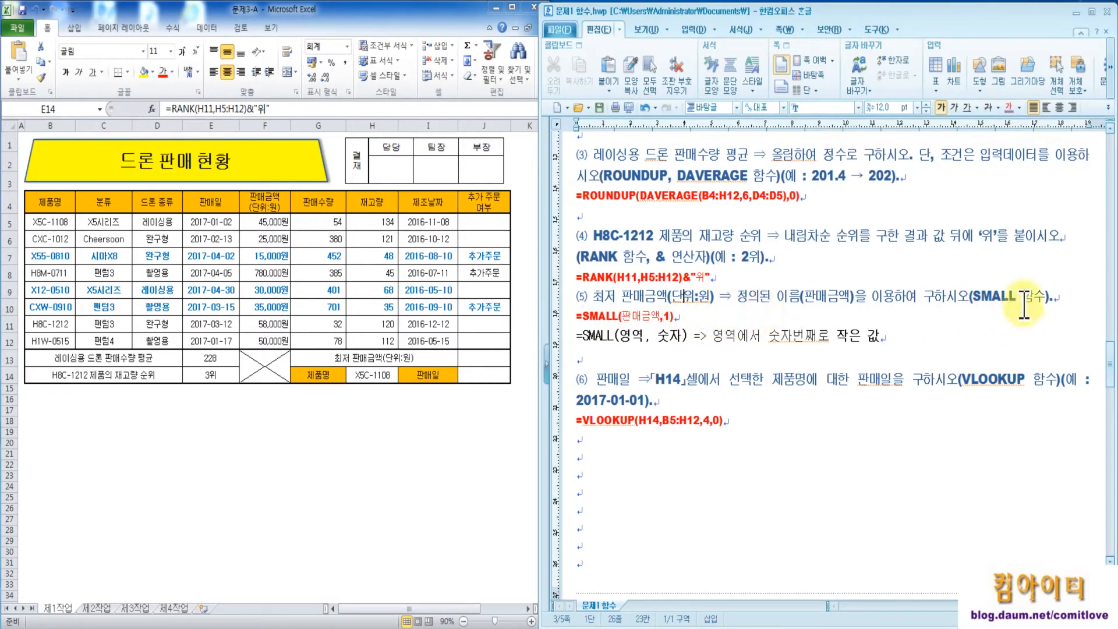
left_click(1058, 303)
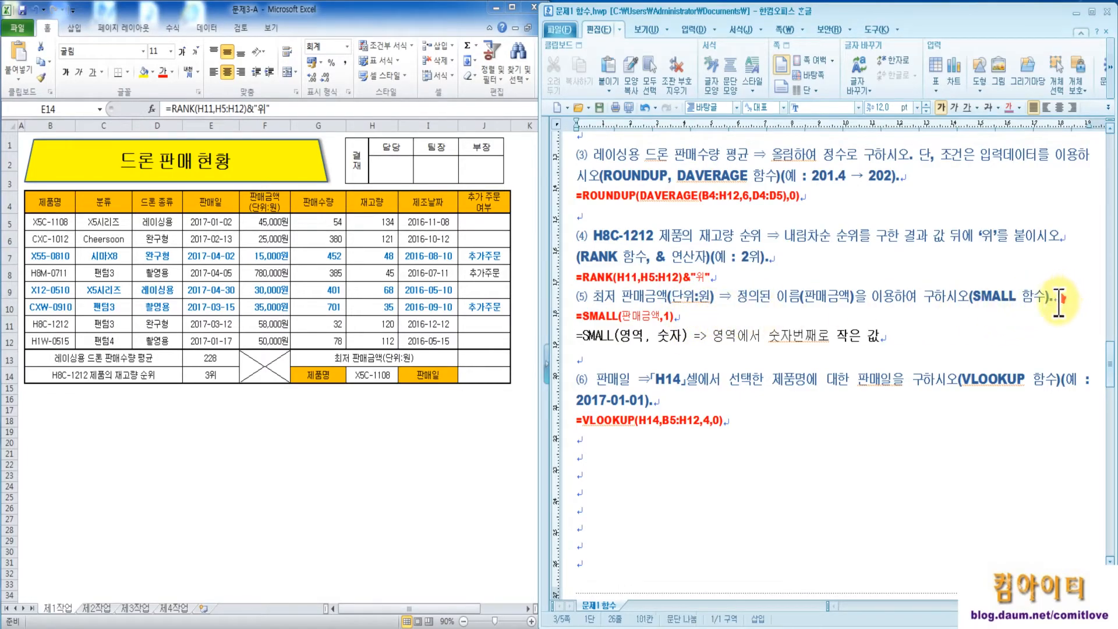
left_click(971, 308)
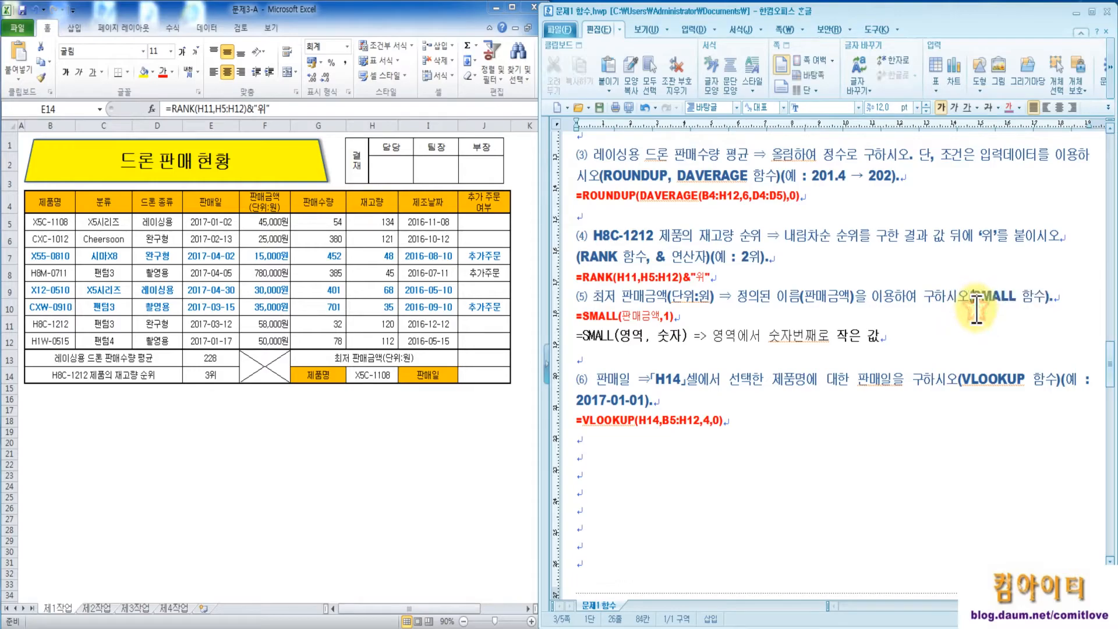
double_click(665, 315)
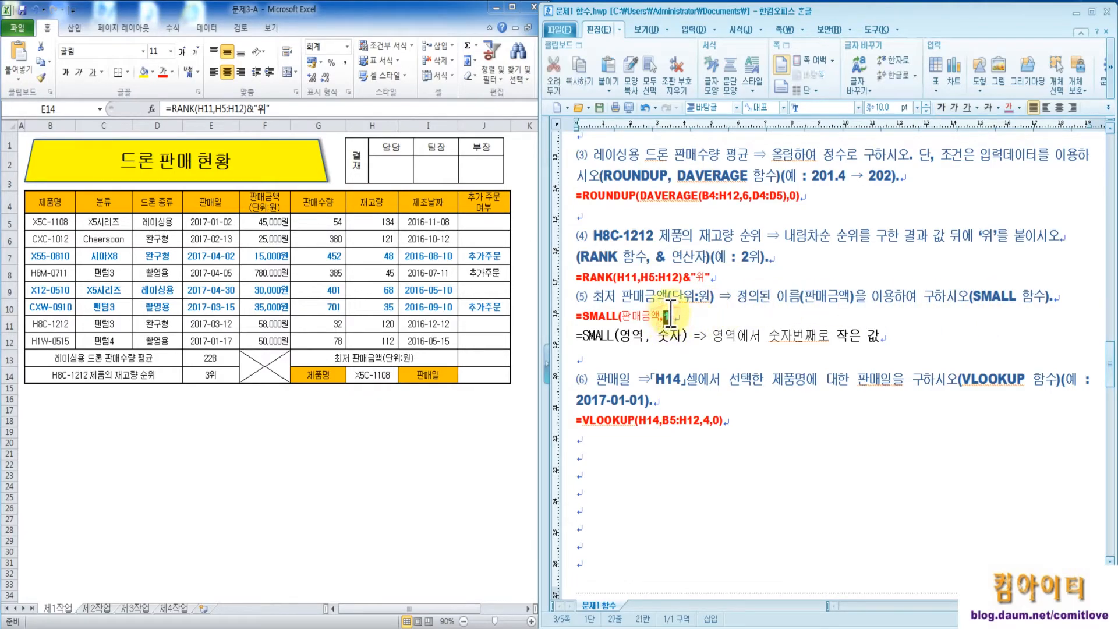
left_click(696, 315)
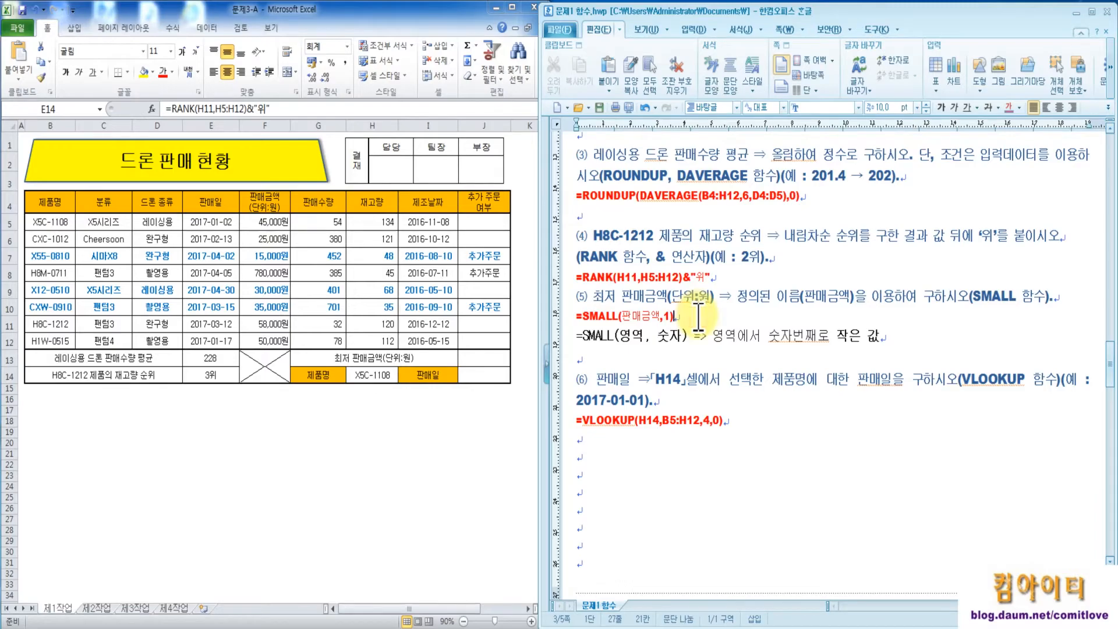
- Start a SMALL formula in J13 and open its function arguments
double_click(488, 355)
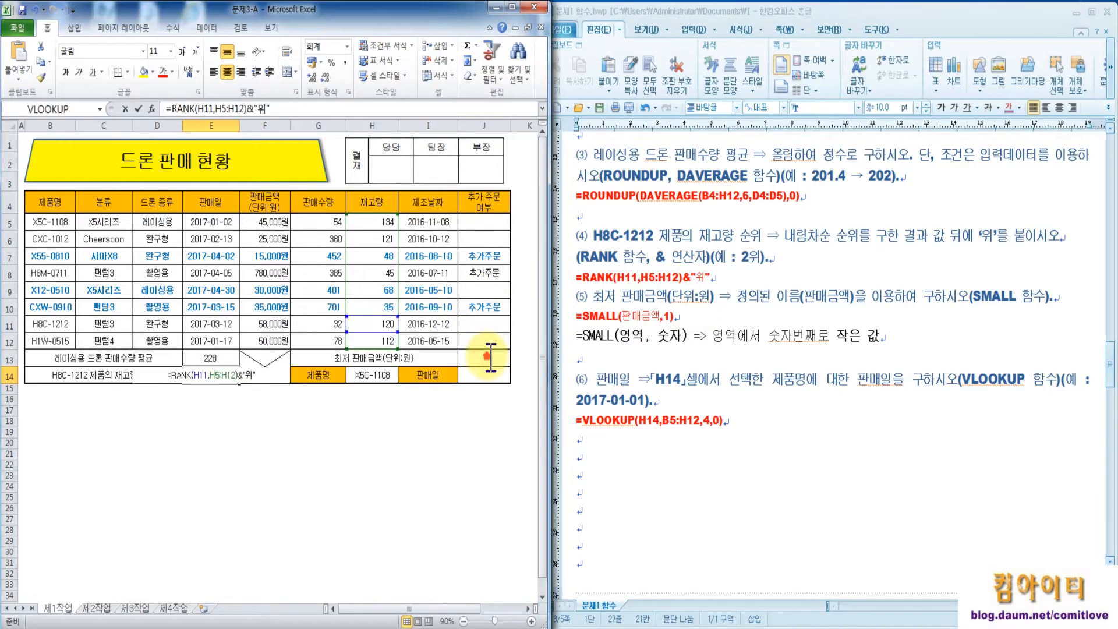
type("=")
left_click(486, 358)
key("Escape")
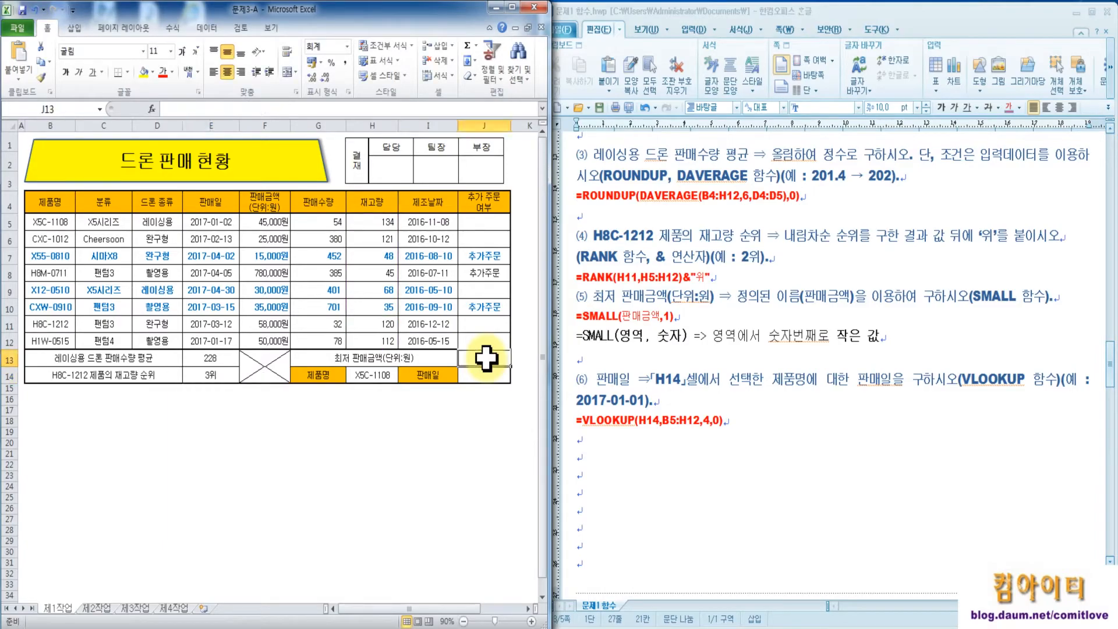
type("=")
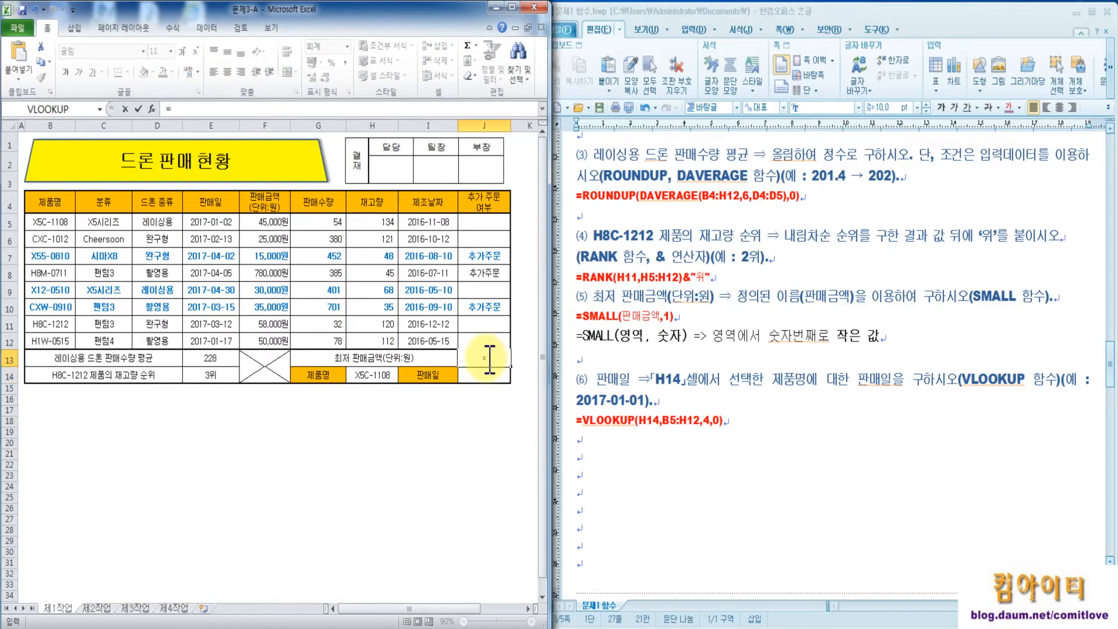
type("s")
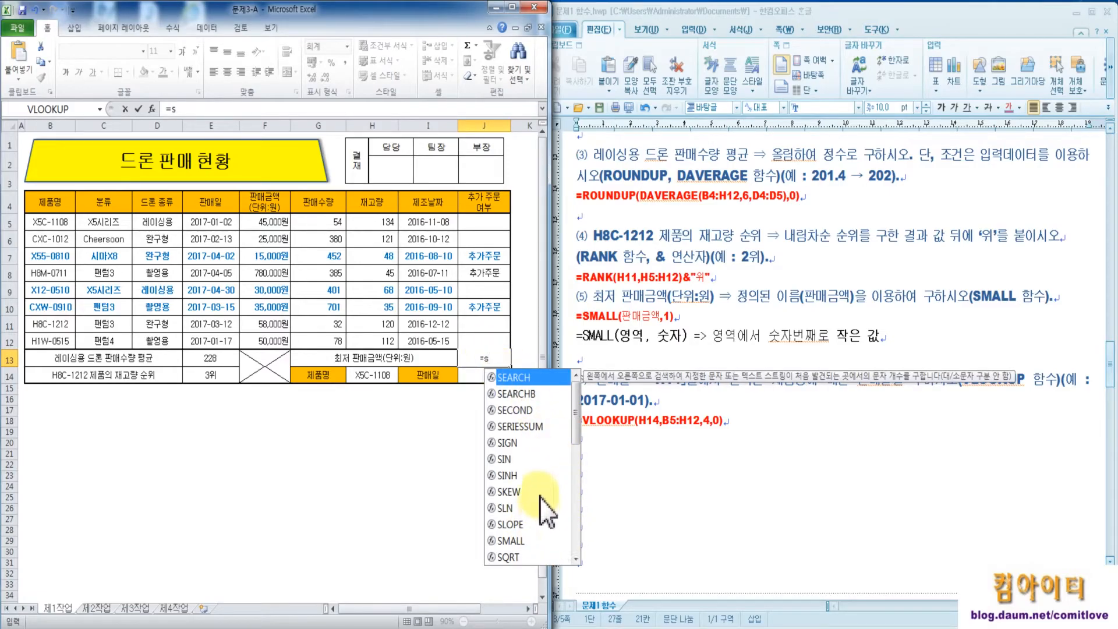
type("m")
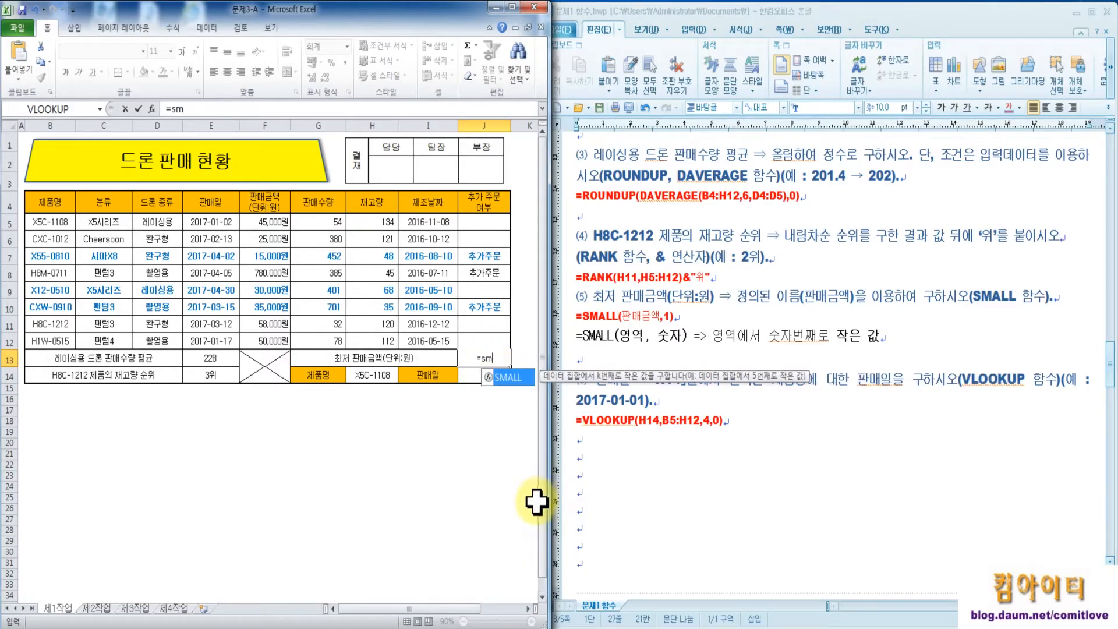
double_click(507, 377)
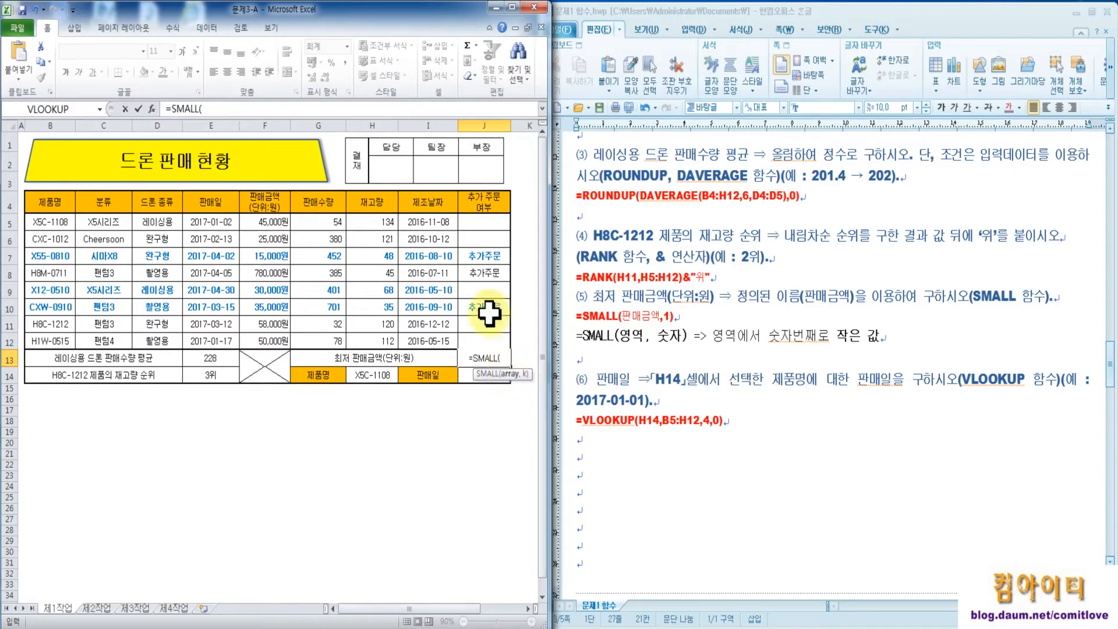
left_click(151, 110)
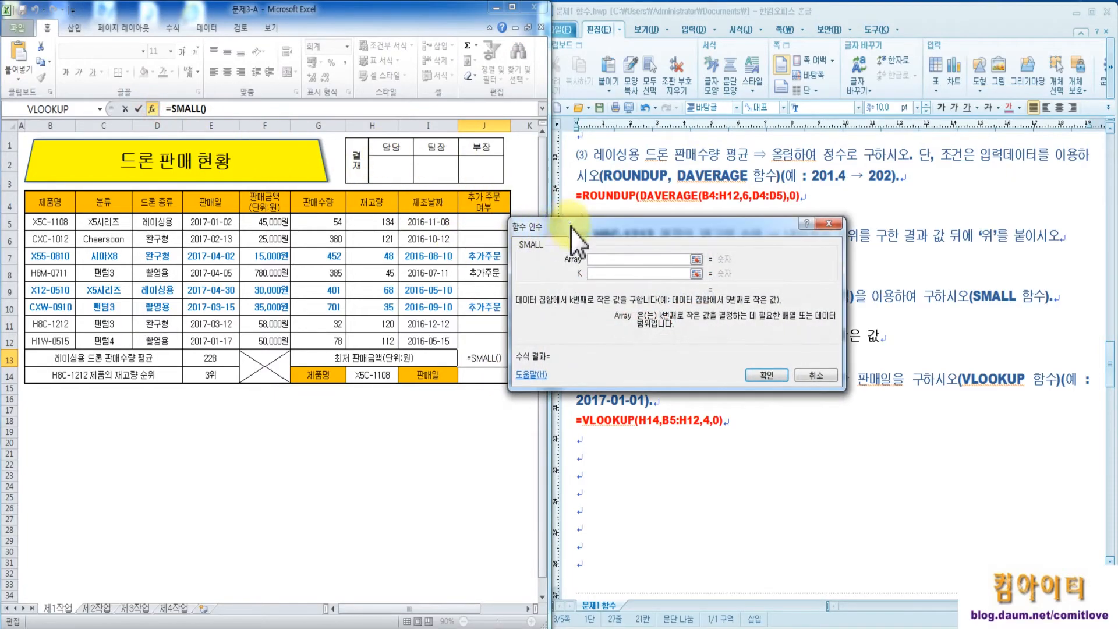
- Complete the SMALL formula with Array 판매금액 (F5:F12) and K 1, and select J14
left_click_drag(570, 229, 644, 356)
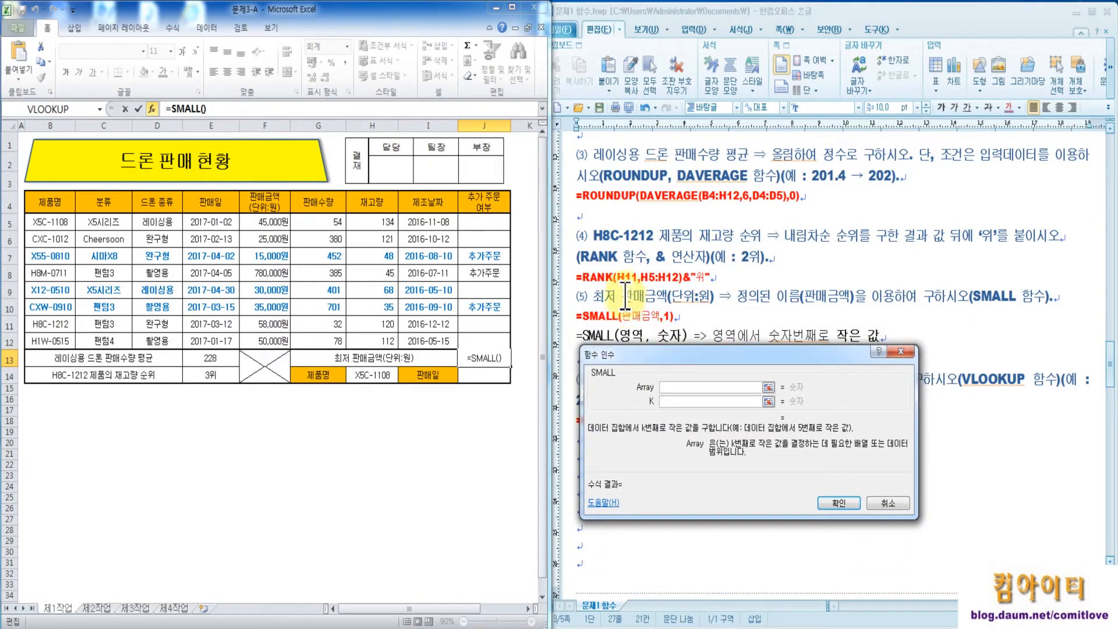
left_click_drag(267, 222, 265, 341)
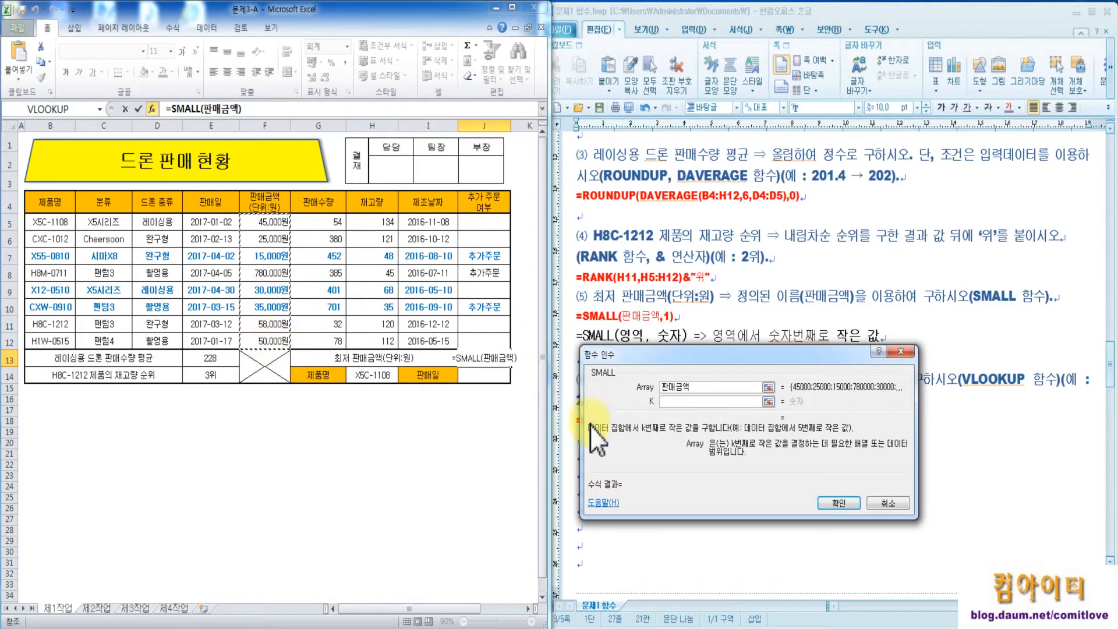
left_click(671, 402)
type("1")
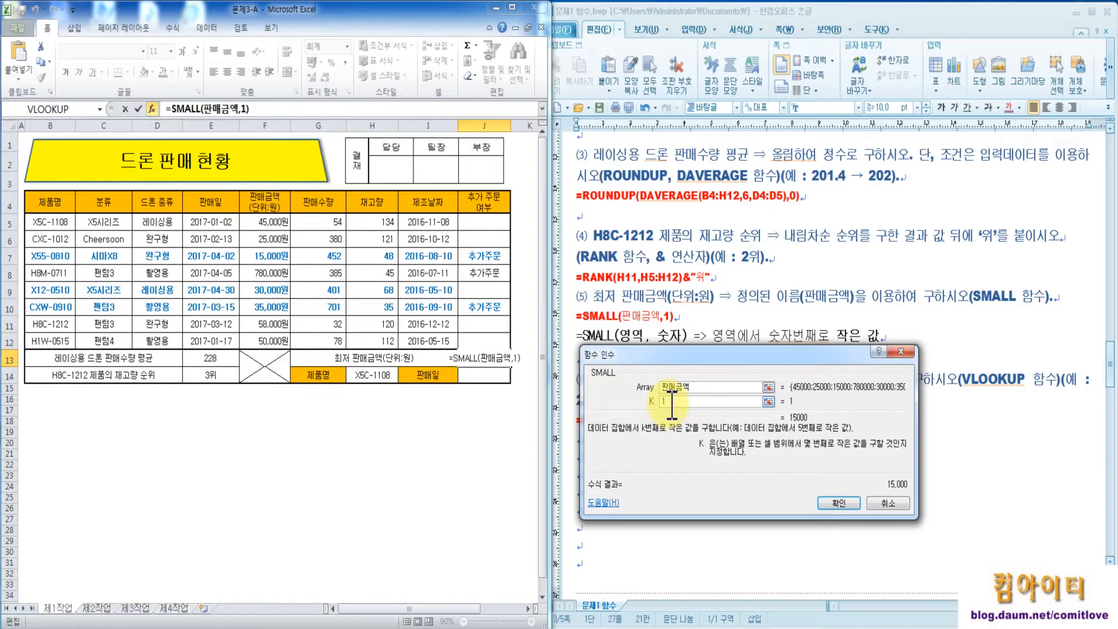
left_click(838, 503)
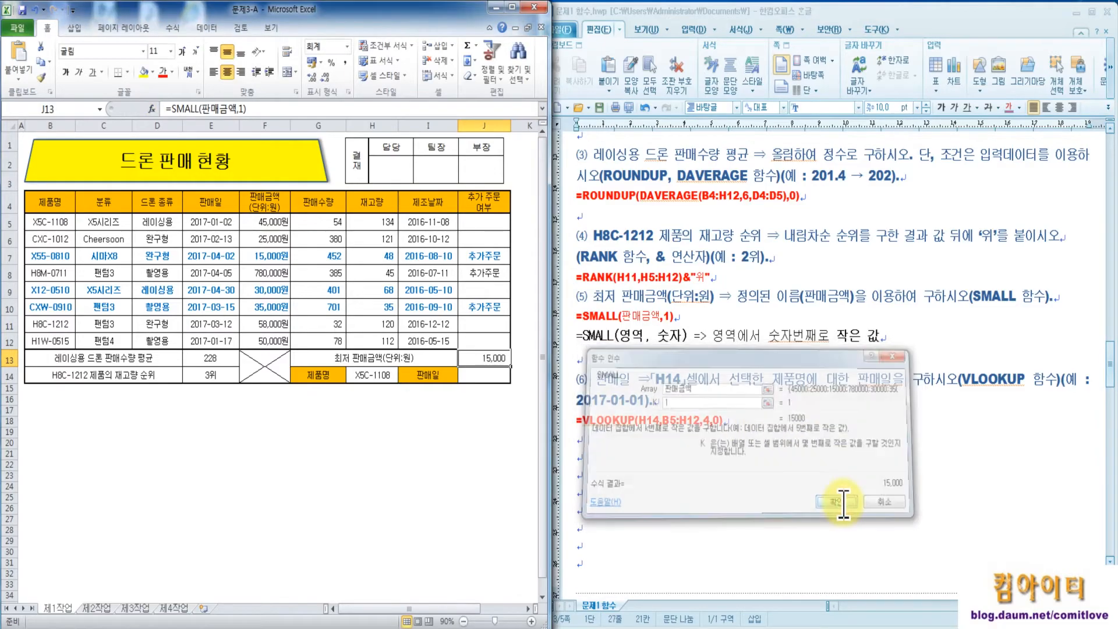
left_click(501, 376)
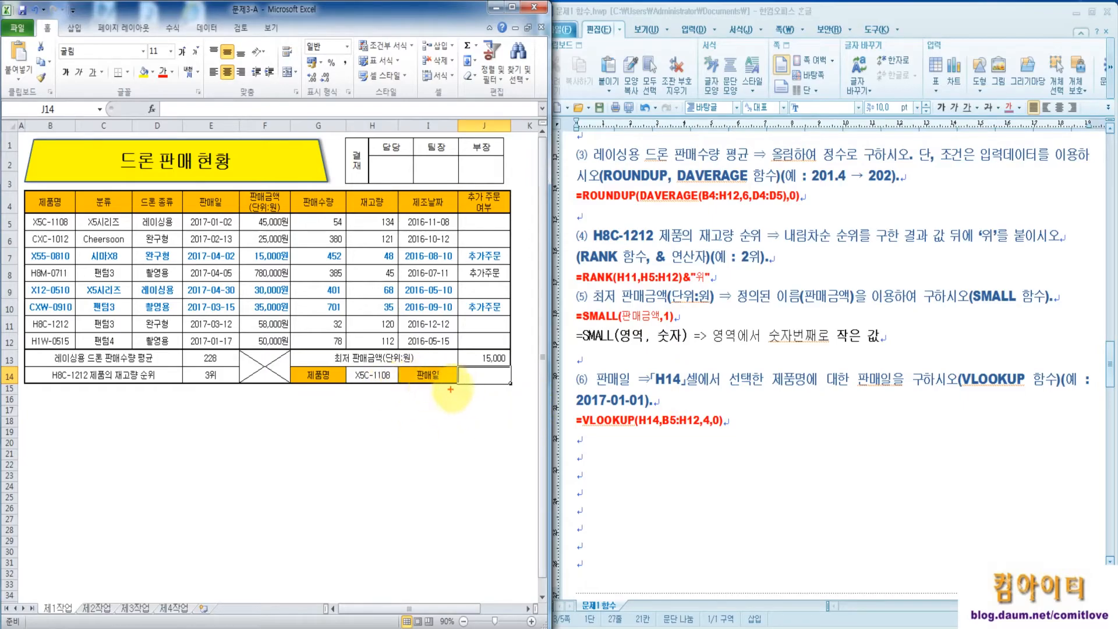
- Annotate H14 by hand as the lookup value, box B5:H12 with its columns numbered 1 to 4, and clear all annotations
mouse_move(323, 388)
left_mouse_down()
mouse_move(286, 388)
mouse_move(460, 389)
mouse_move(388, 394)
mouse_move(348, 380)
mouse_move(353, 368)
mouse_move(398, 393)
mouse_move(360, 456)
left_mouse_up()
mouse_move(351, 468)
left_mouse_down()
mouse_move(351, 480)
mouse_move(368, 460)
mouse_move(365, 494)
mouse_move(376, 500)
mouse_move(417, 471)
mouse_move(443, 495)
mouse_move(486, 494)
left_mouse_up()
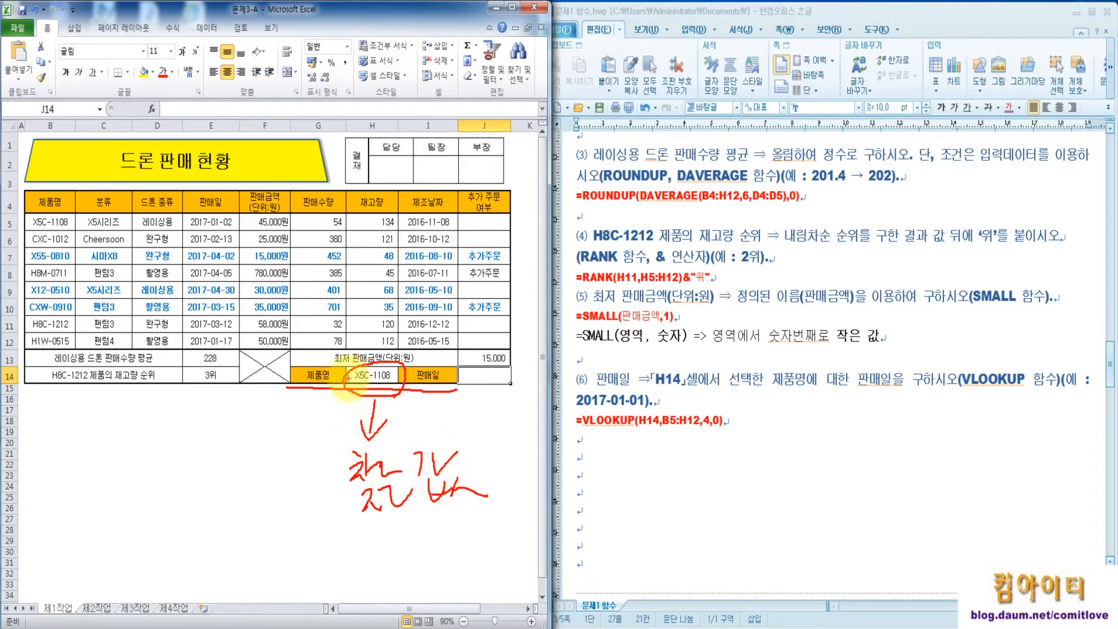
mouse_move(346, 386)
left_mouse_down()
mouse_move(281, 382)
mouse_move(346, 349)
mouse_move(291, 402)
mouse_move(345, 344)
left_mouse_up()
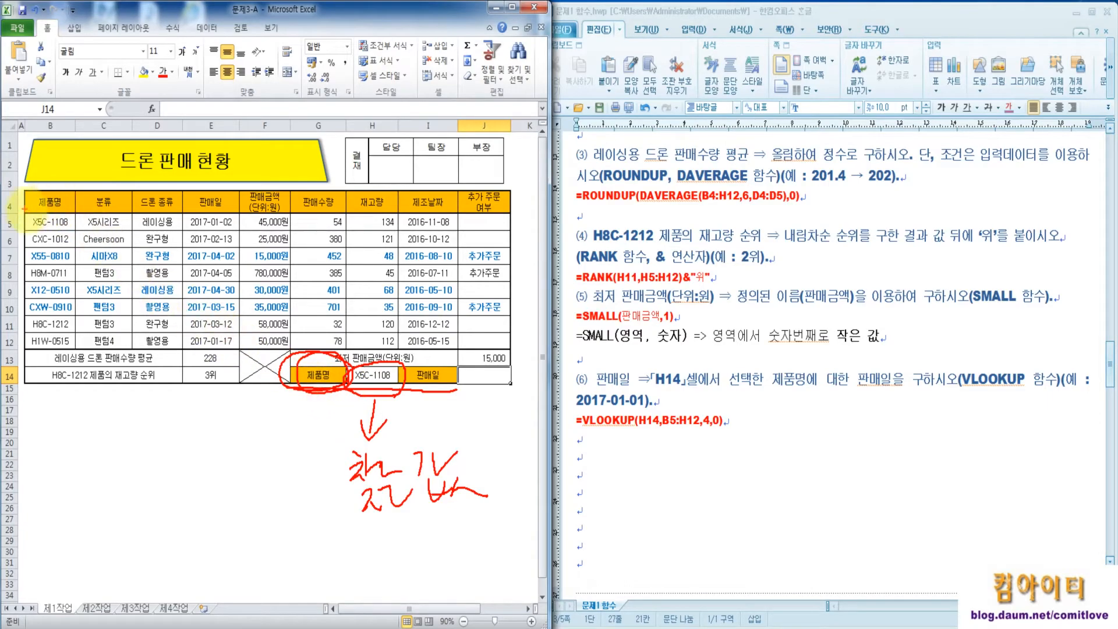
mouse_move(22, 211)
left_mouse_down()
mouse_move(364, 208)
mouse_move(390, 232)
mouse_move(400, 349)
mouse_move(20, 348)
mouse_move(26, 210)
left_mouse_up()
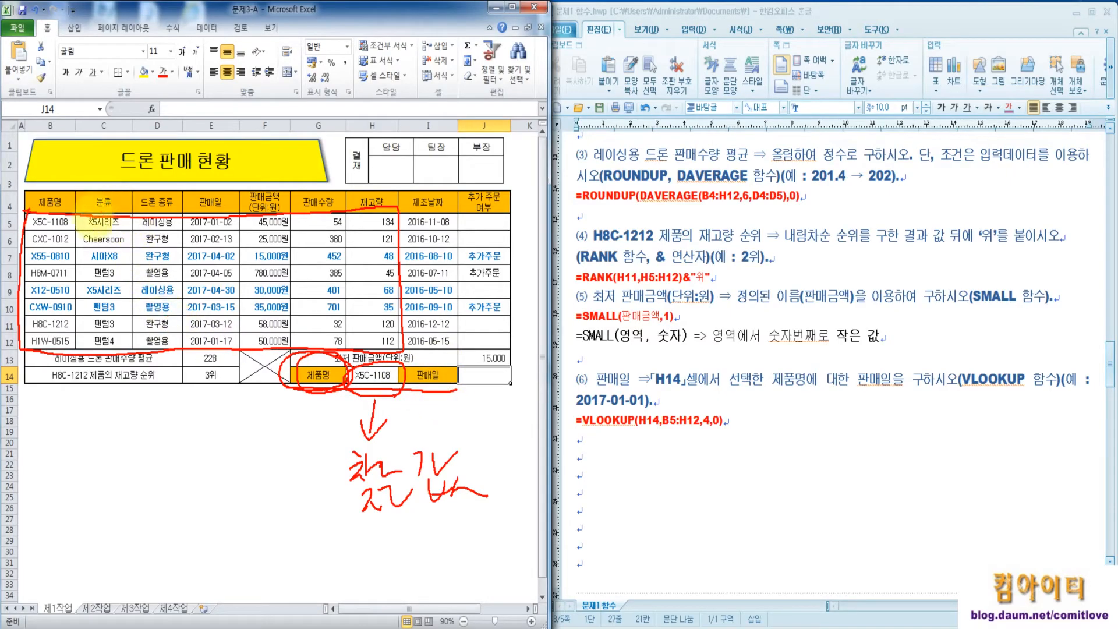
mouse_move(55, 208)
left_mouse_down()
mouse_move(38, 235)
mouse_move(173, 238)
mouse_move(156, 248)
left_mouse_up()
mouse_move(203, 219)
left_mouse_down()
mouse_move(231, 241)
mouse_move(203, 266)
left_mouse_up()
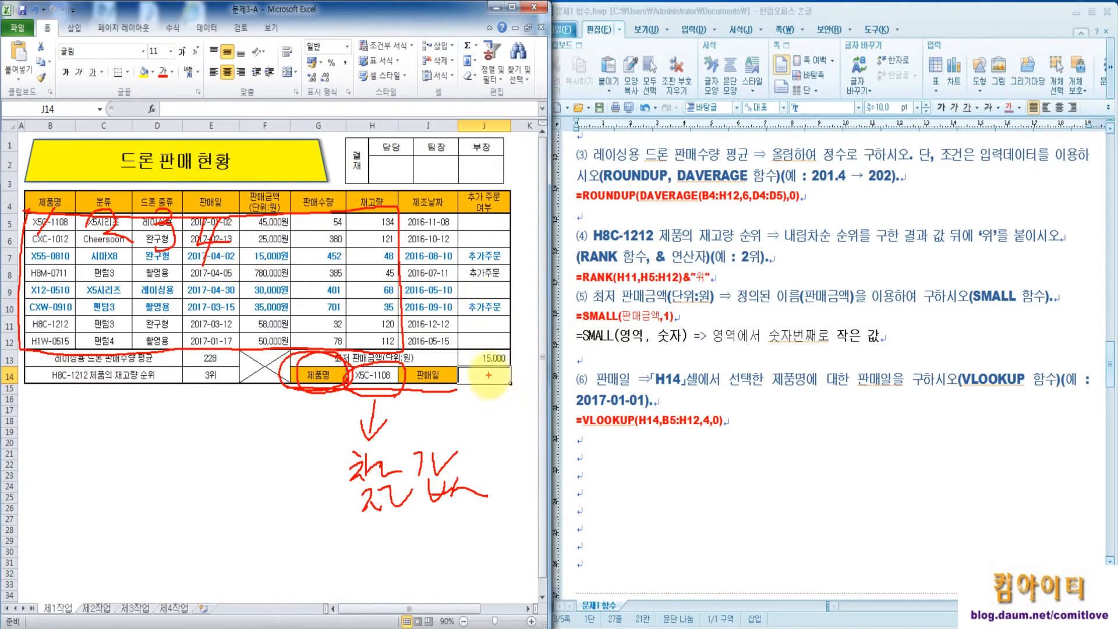
key("Escape")
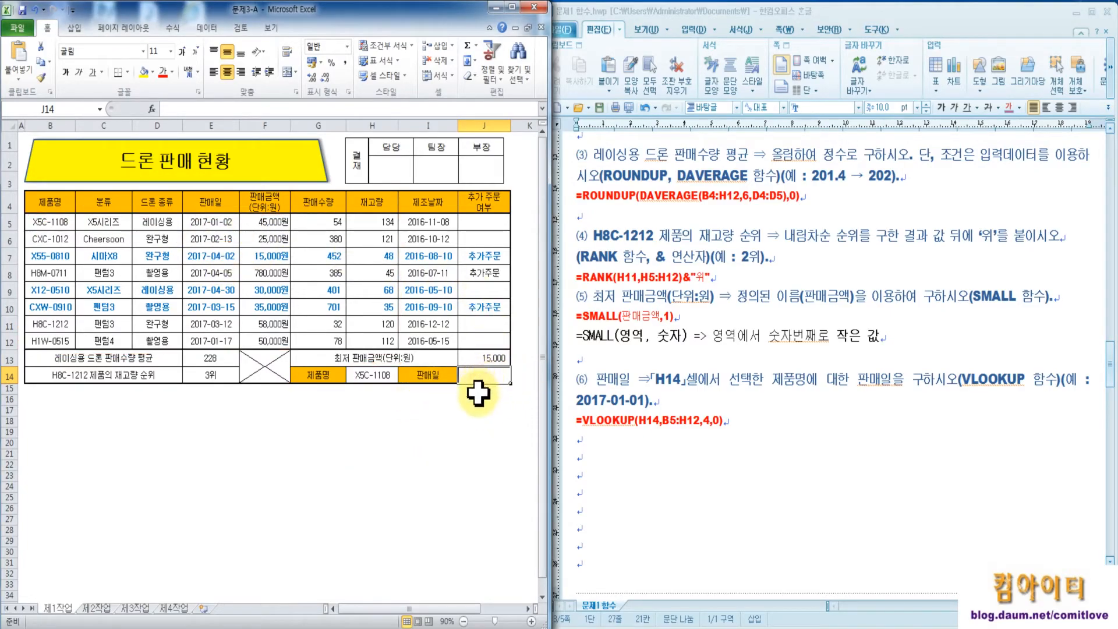
- Start a VLOOKUP formula in J14 and open its function arguments
type("=")
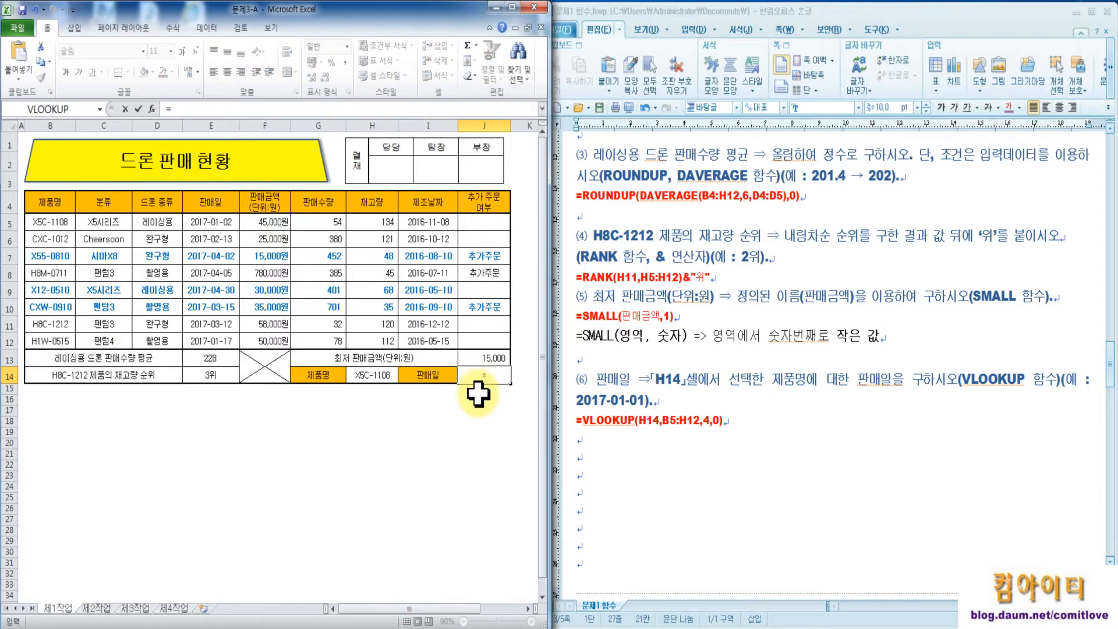
type("v")
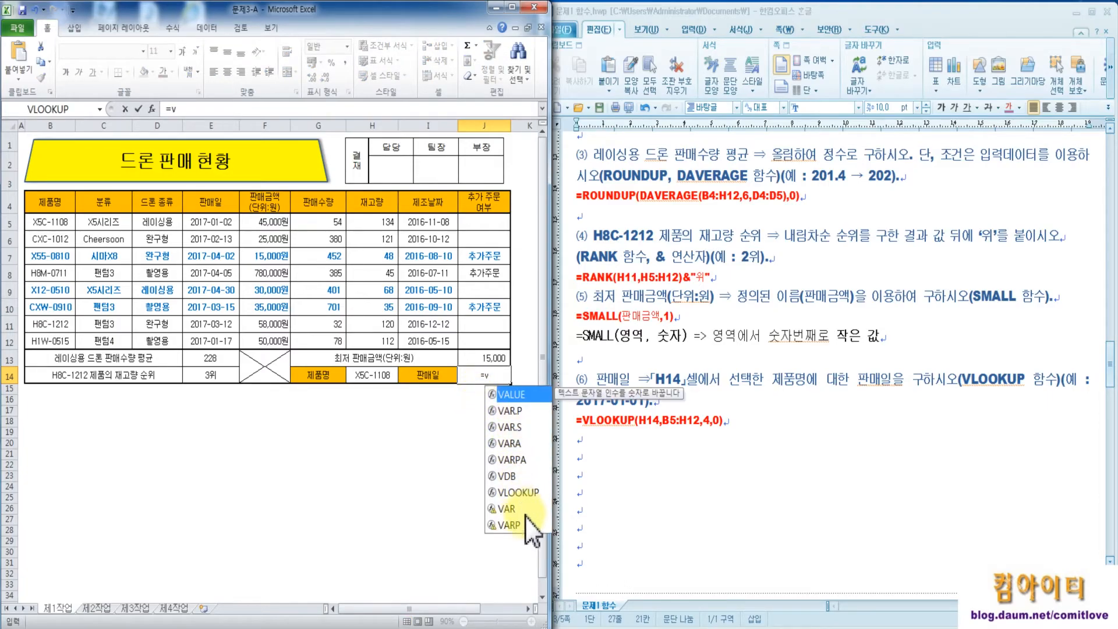
double_click(520, 492)
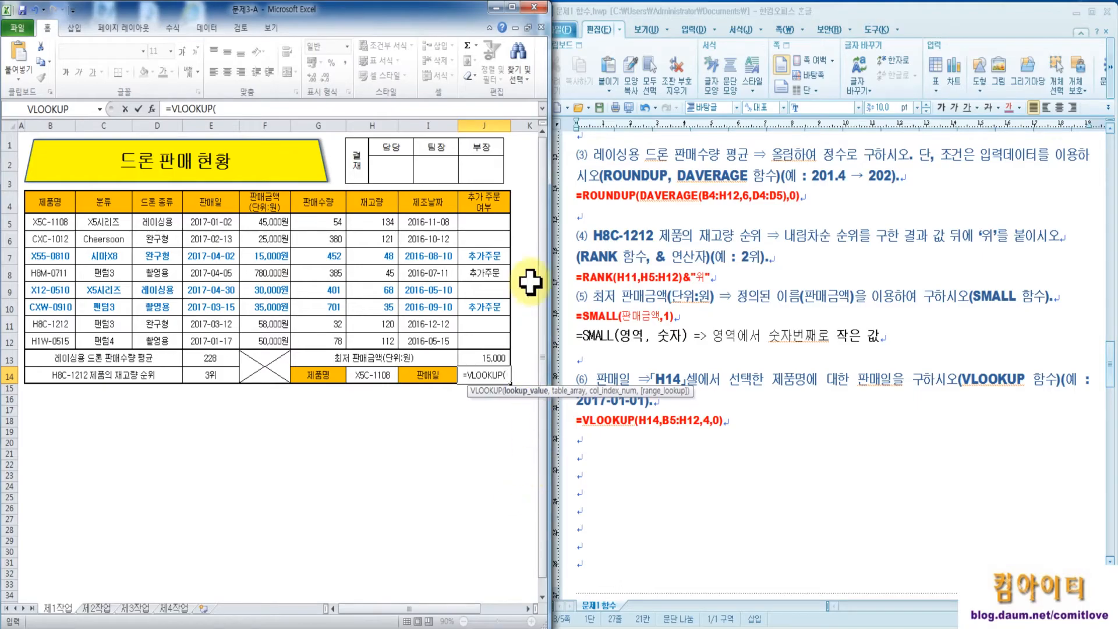
left_click(155, 113)
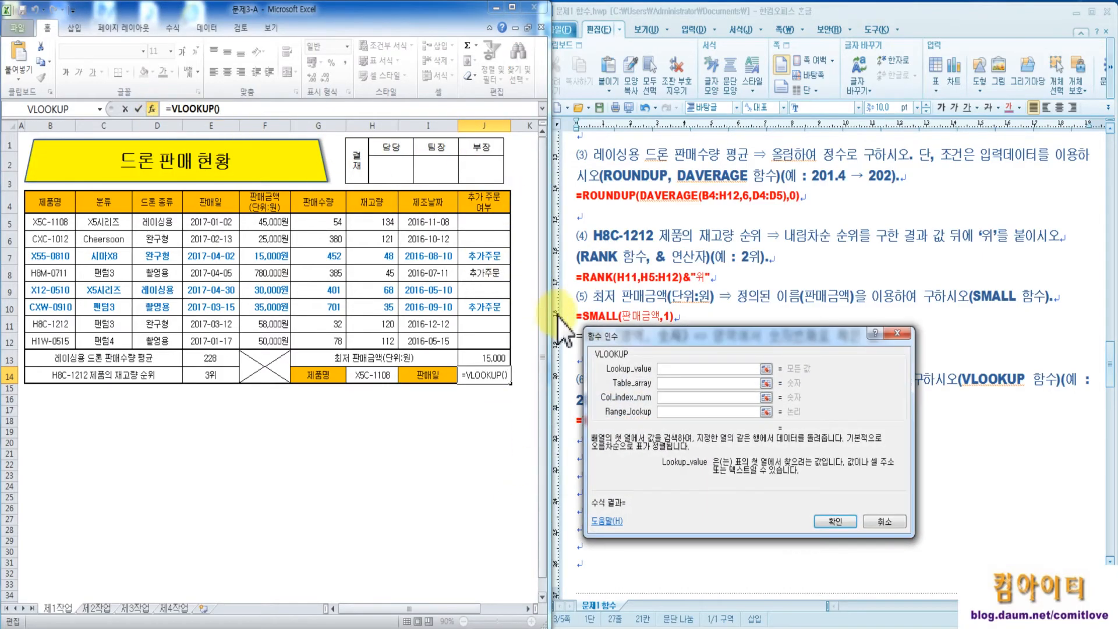
- Set the VLOOKUP arguments Lookup_value to H14 and Table_array to B5:H12
left_click_drag(624, 338, 558, 189)
left_click(608, 224)
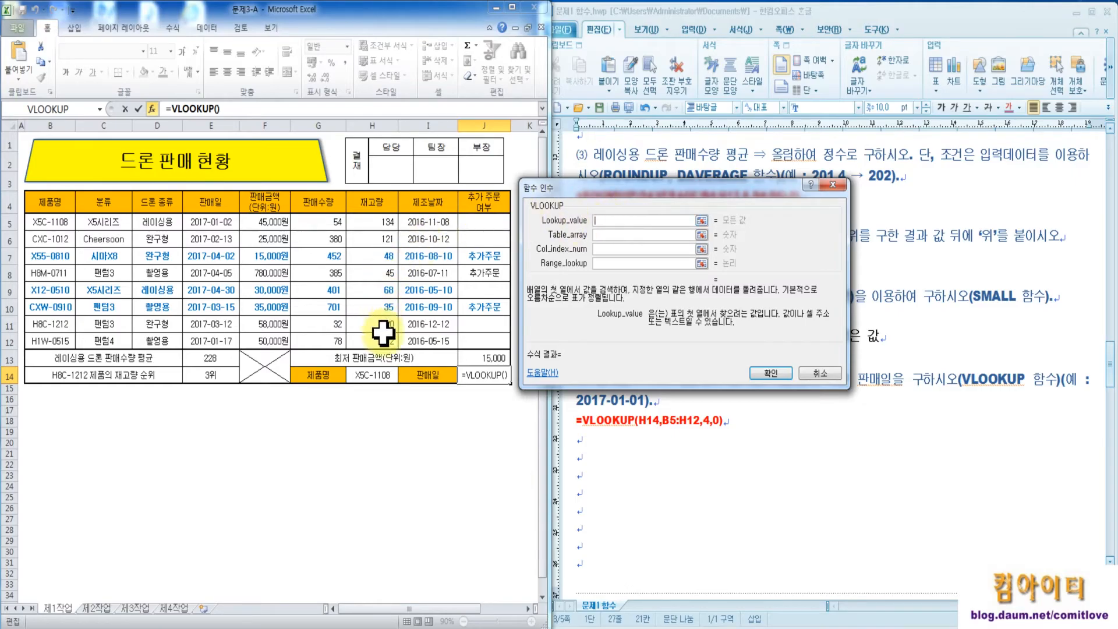
left_click(379, 375)
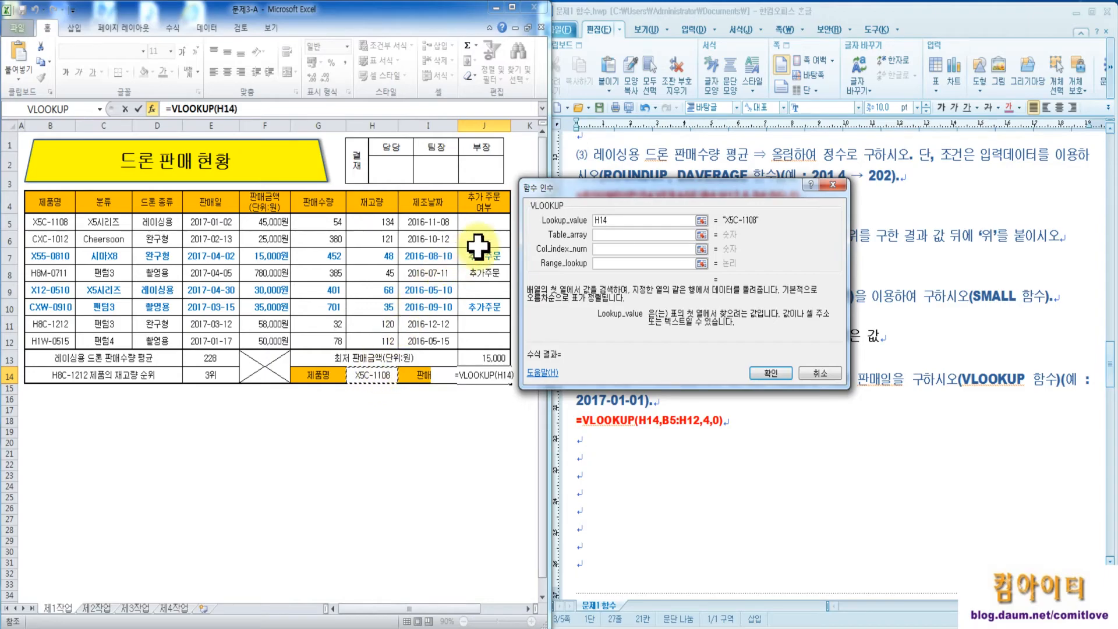
left_click(614, 235)
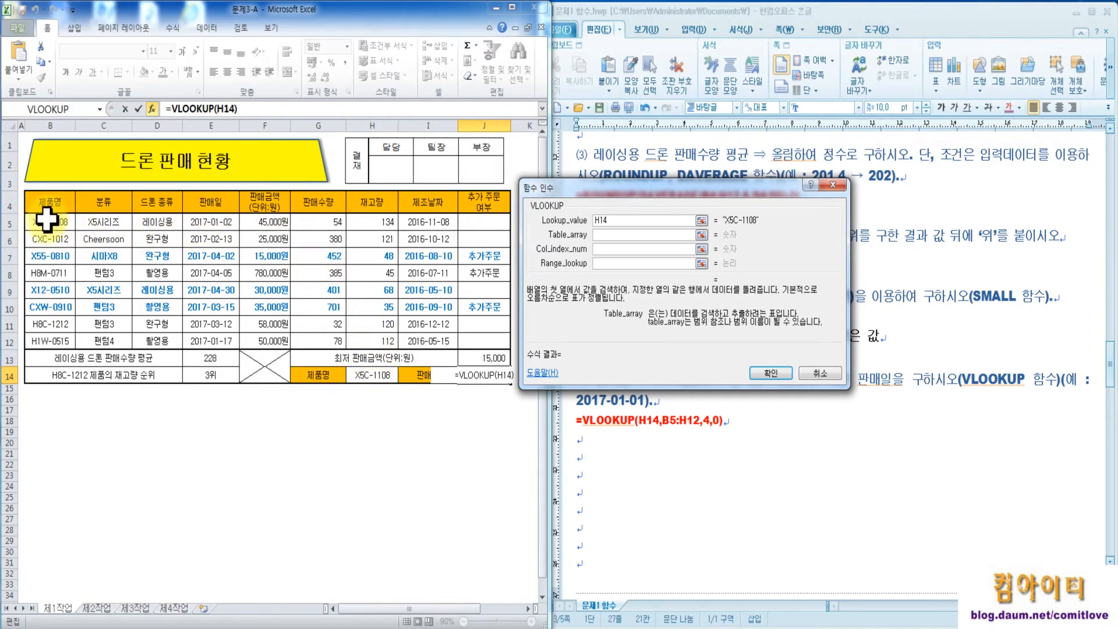
left_click_drag(47, 220, 392, 319)
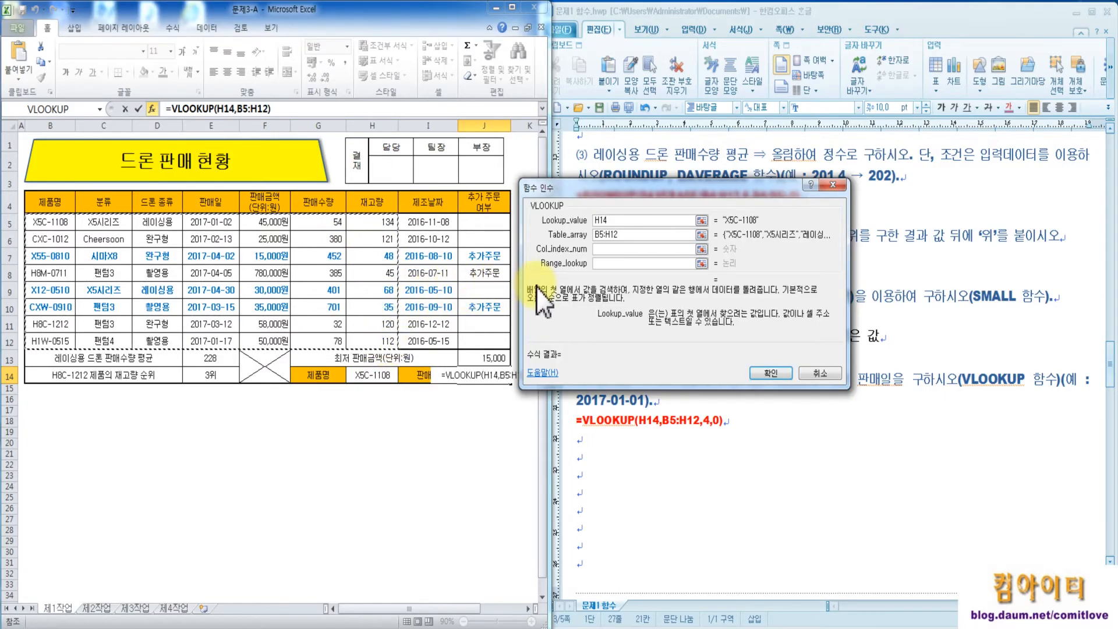
- Set Col_index_num to 4 and Range_lookup to 0, and complete the VLOOKUP formula
left_click(609, 249)
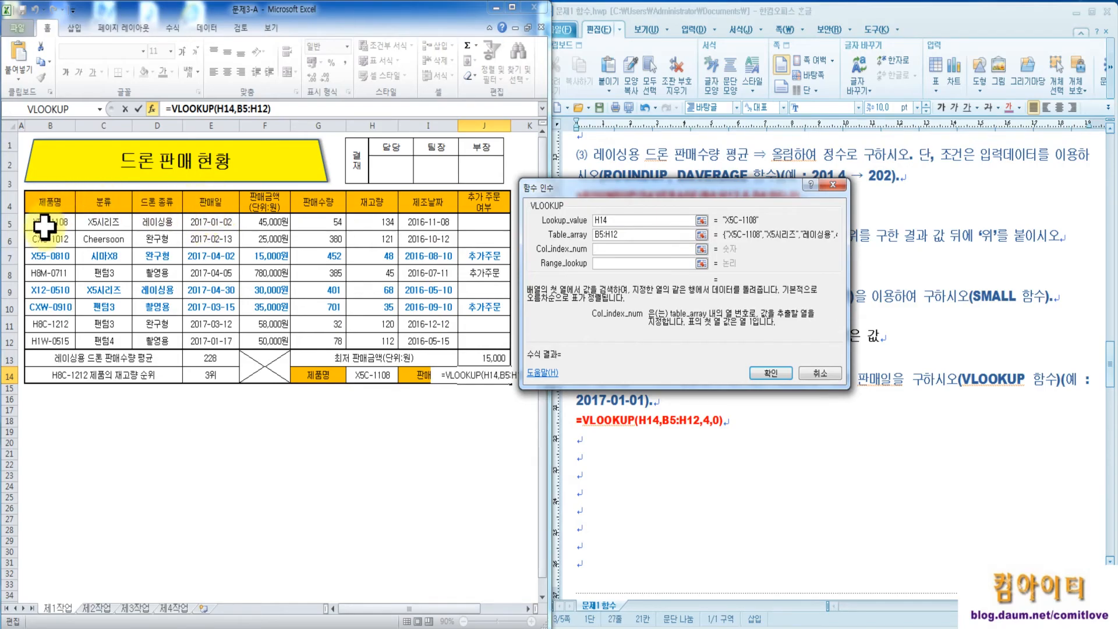
type("4")
left_click(605, 263)
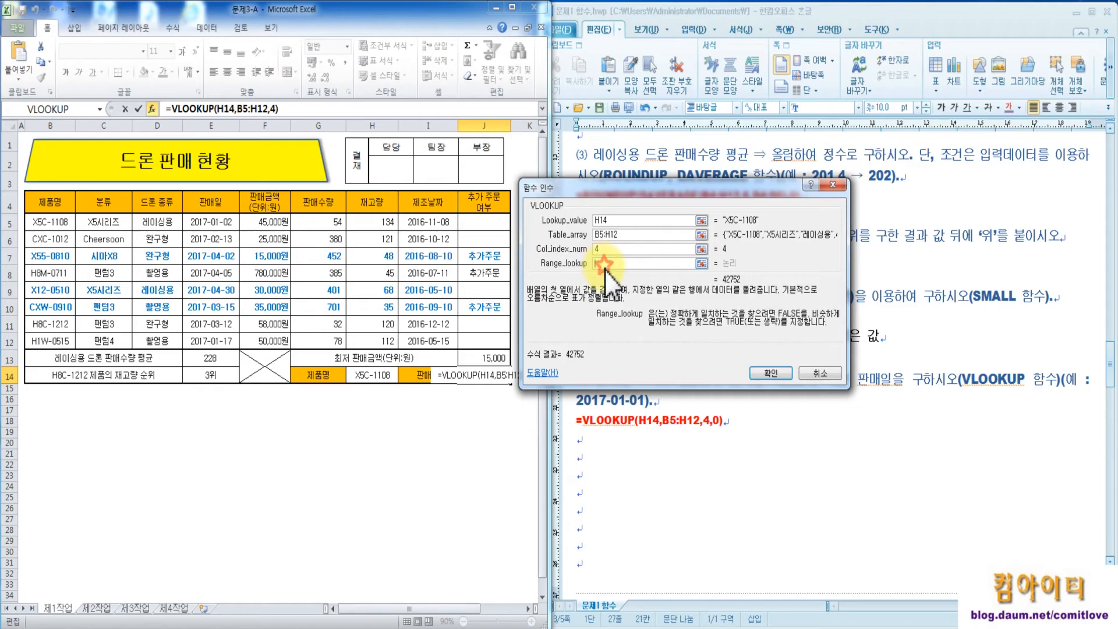
type("0")
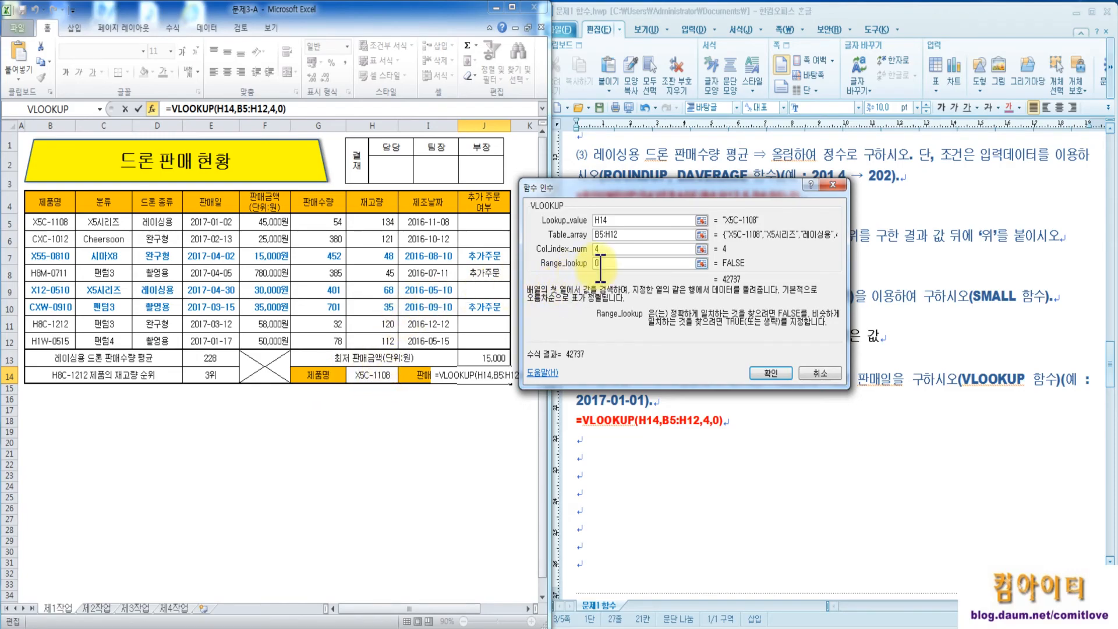
left_click(763, 373)
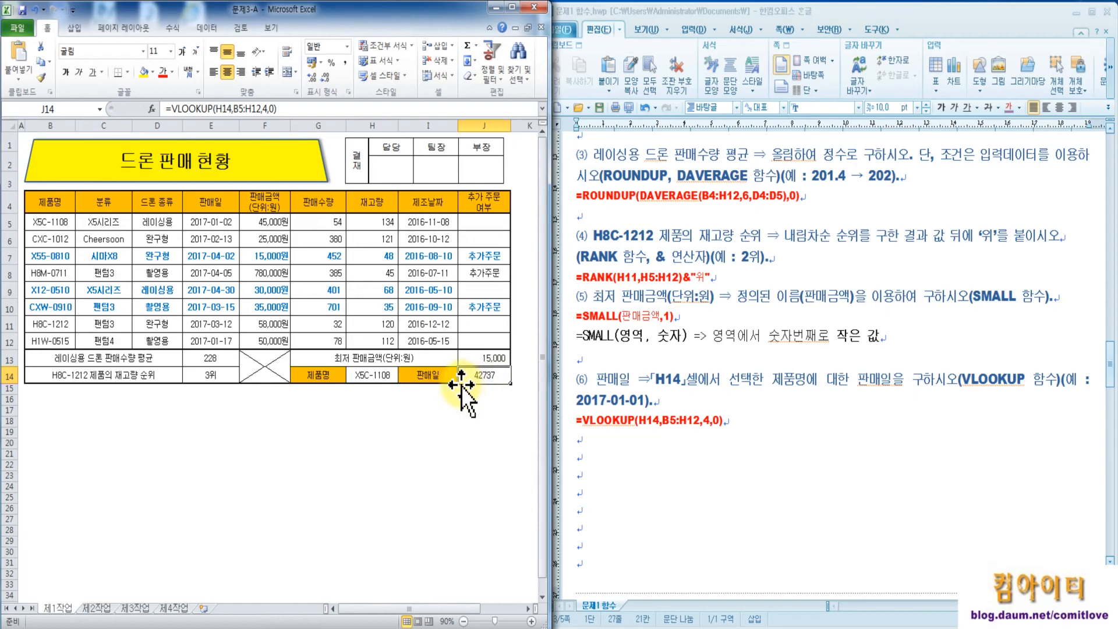
- Circle the 판매일 label in I14 and the sale date in E5 by hand, and clear the marks
key("ctrl+2")
mouse_move(457, 387)
left_mouse_down()
mouse_move(398, 396)
mouse_move(438, 395)
mouse_move(441, 385)
left_mouse_up()
mouse_move(232, 209)
left_mouse_down()
mouse_move(180, 230)
mouse_move(243, 231)
left_mouse_up()
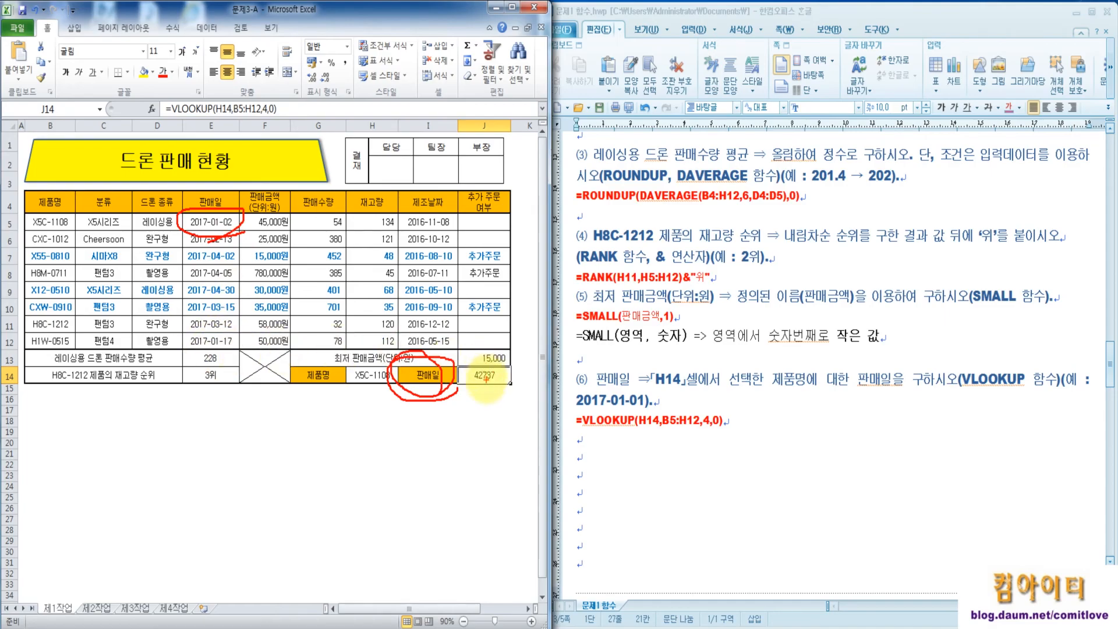
key("Escape")
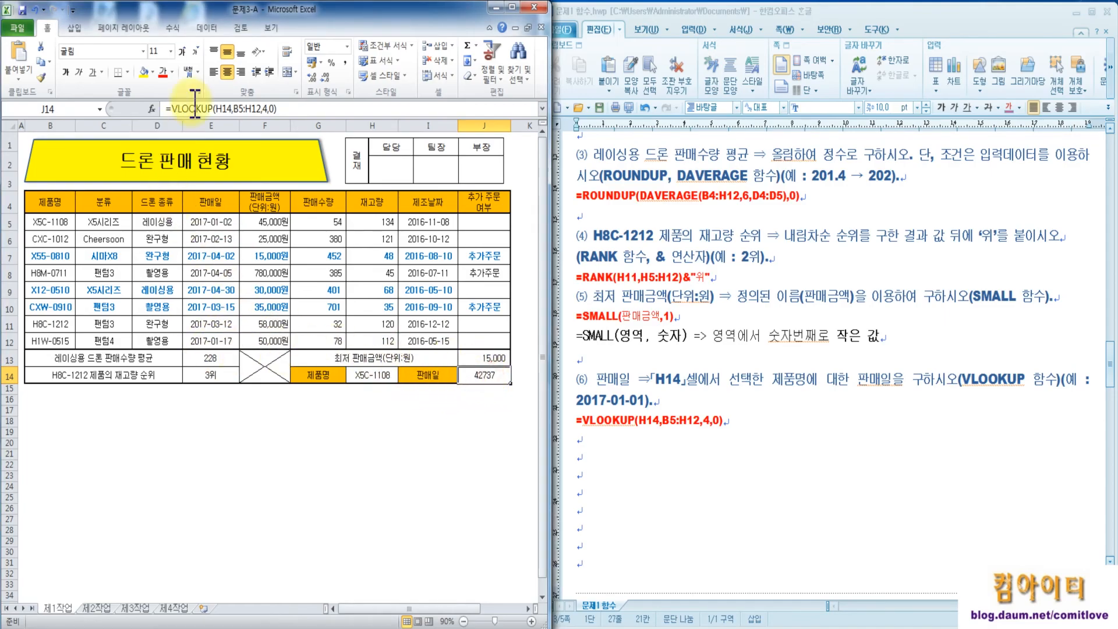
- Format J14 as a short date (간단한 날짜)
left_click(347, 47)
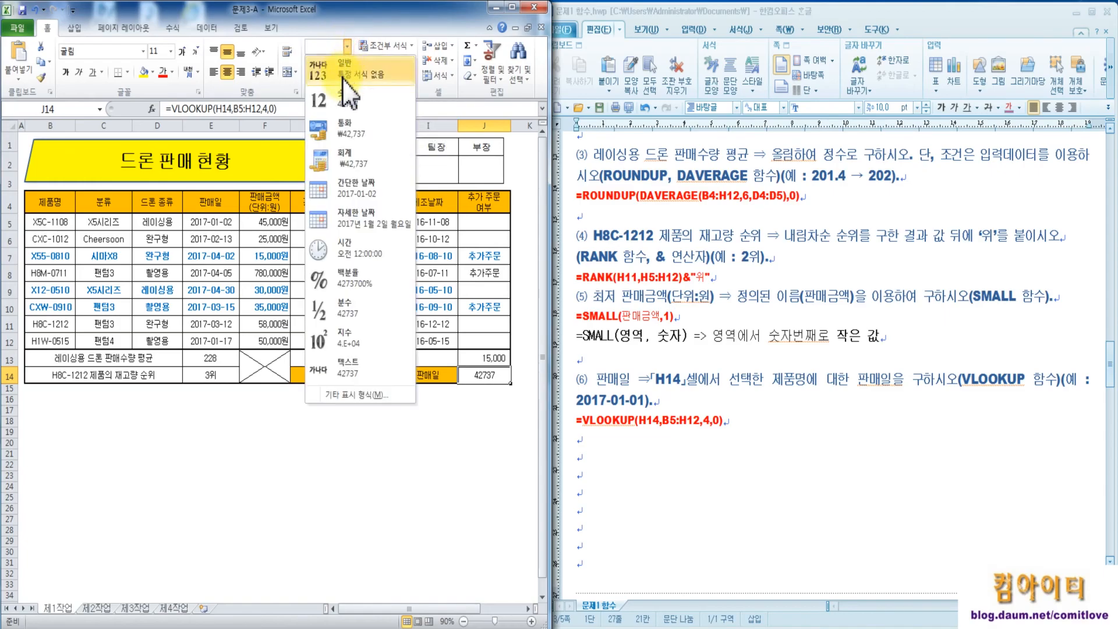
left_click(361, 192)
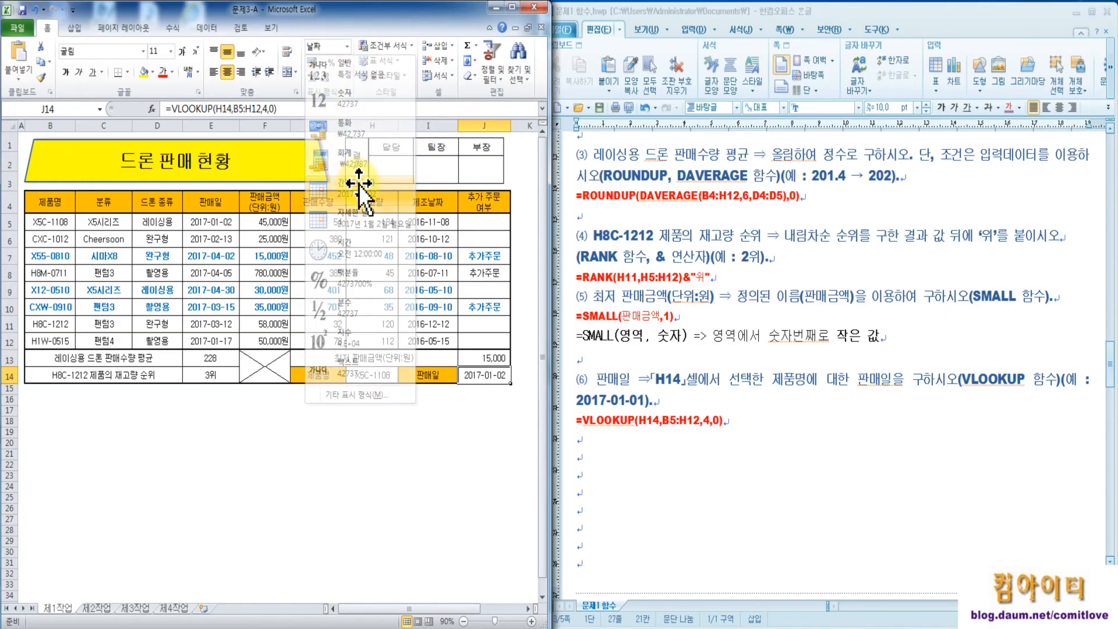